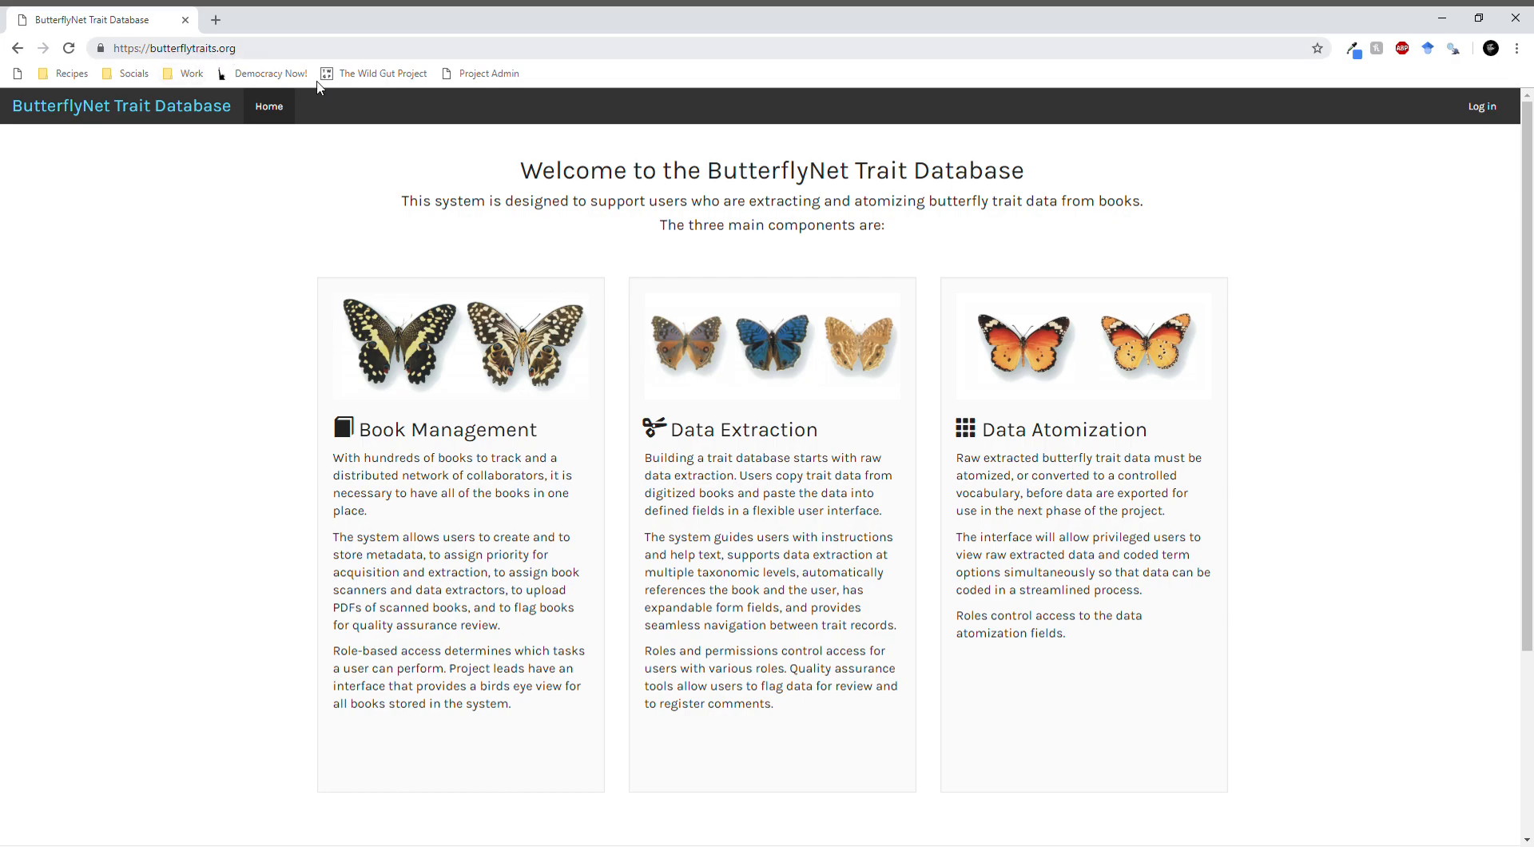
- Log in to the ButterflyNet Trait Database with the prefilled account credentials
click(1483, 108)
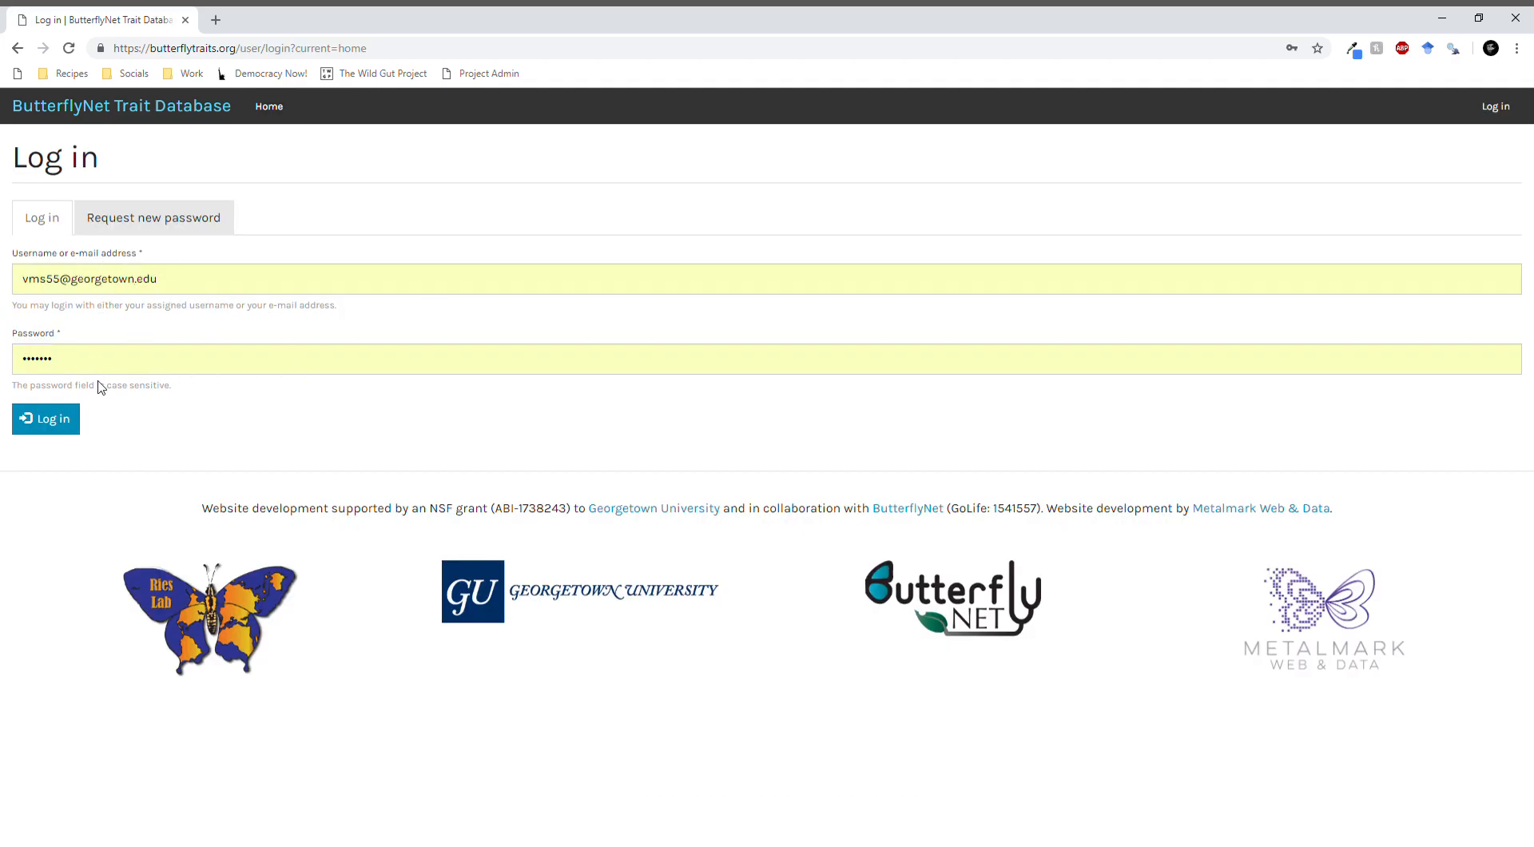
click(45, 418)
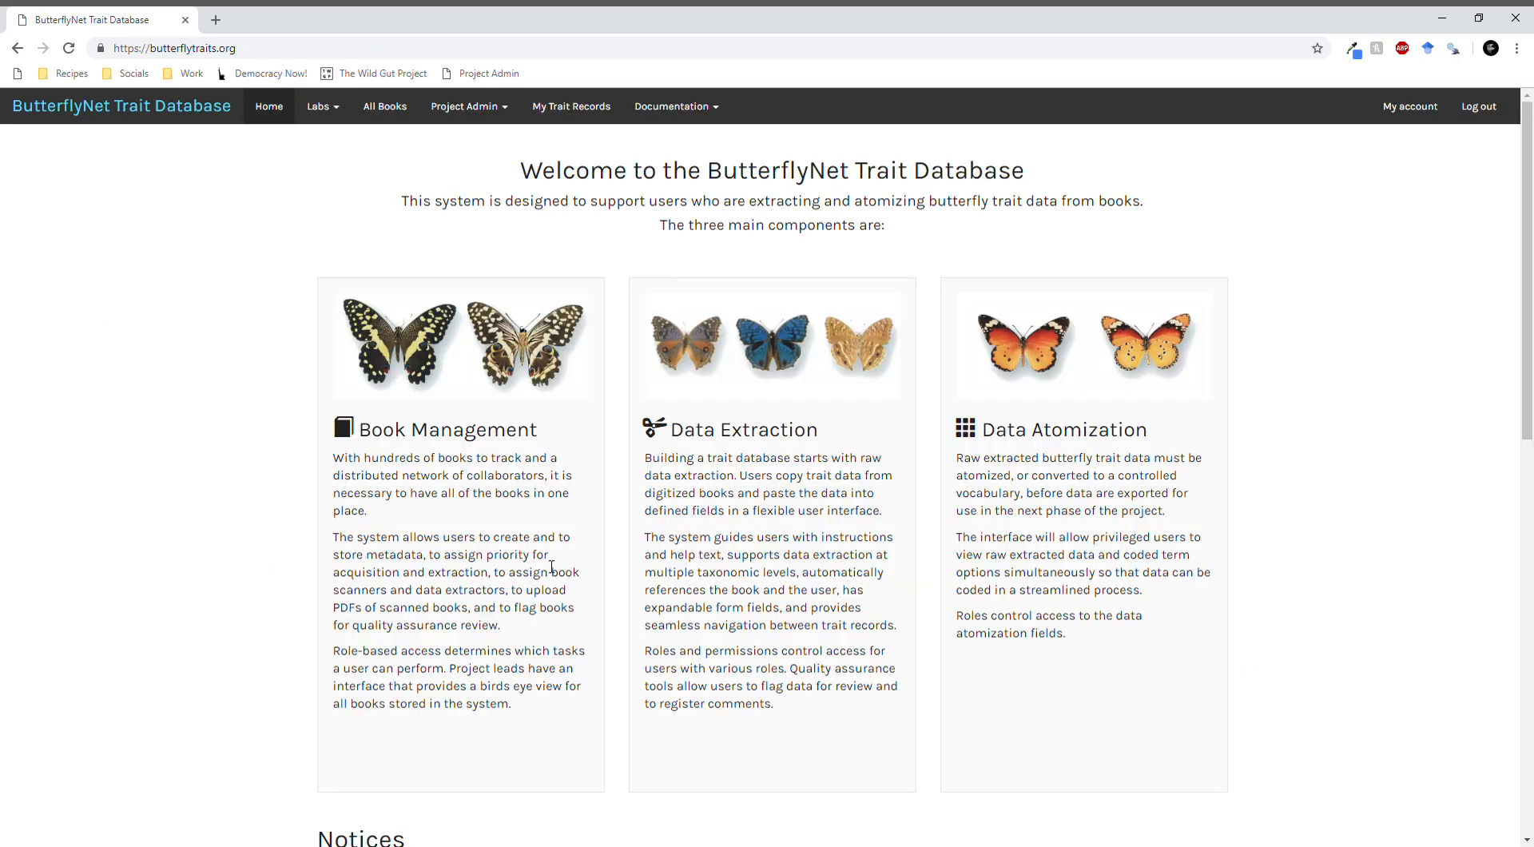
- Review the Notices section on the home page, including the notice regarding acronyms and abbreviations
scroll(552, 569, down, 5)
scroll(599, 634, up, 5)
scroll(639, 471, down, 7)
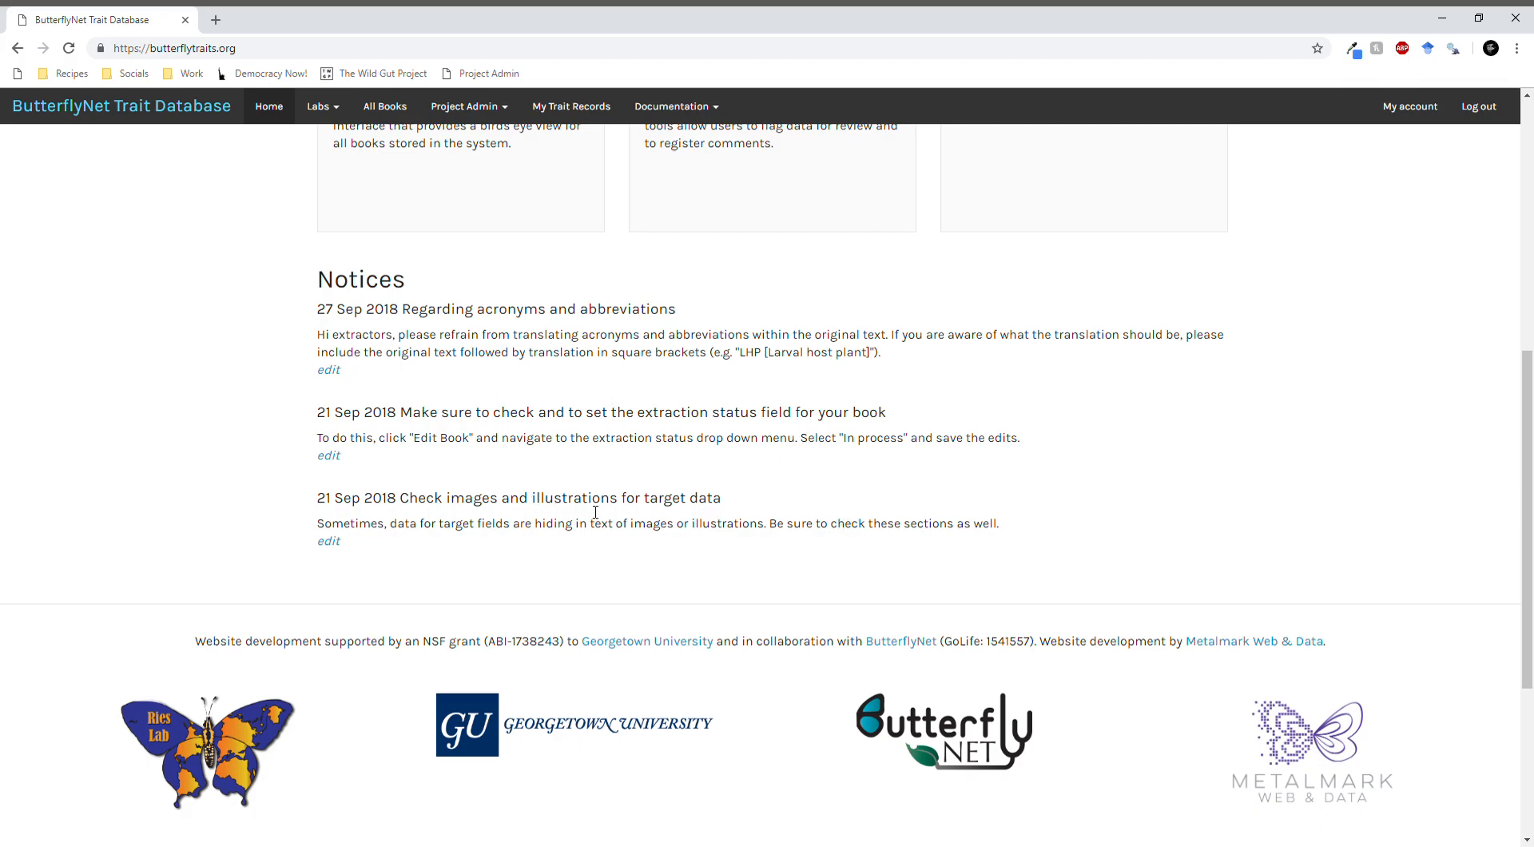
drag(458, 317, 471, 339)
click(475, 342)
scroll(673, 501, up, 7)
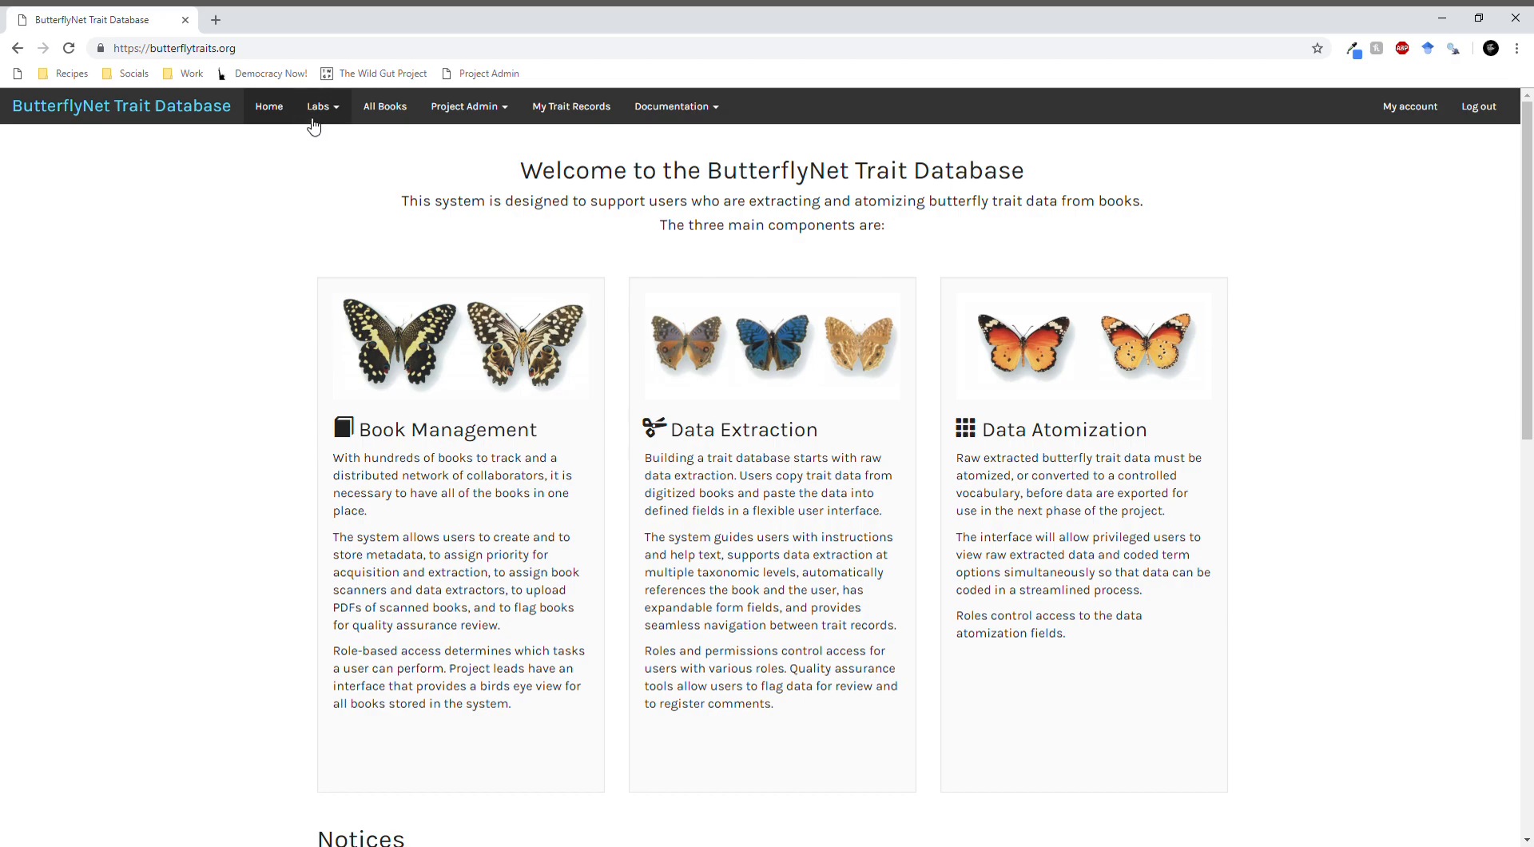
- Open the Ries Lab page and go to the in-process book The Butterflies of Scandinavia in Nature
click(346, 109)
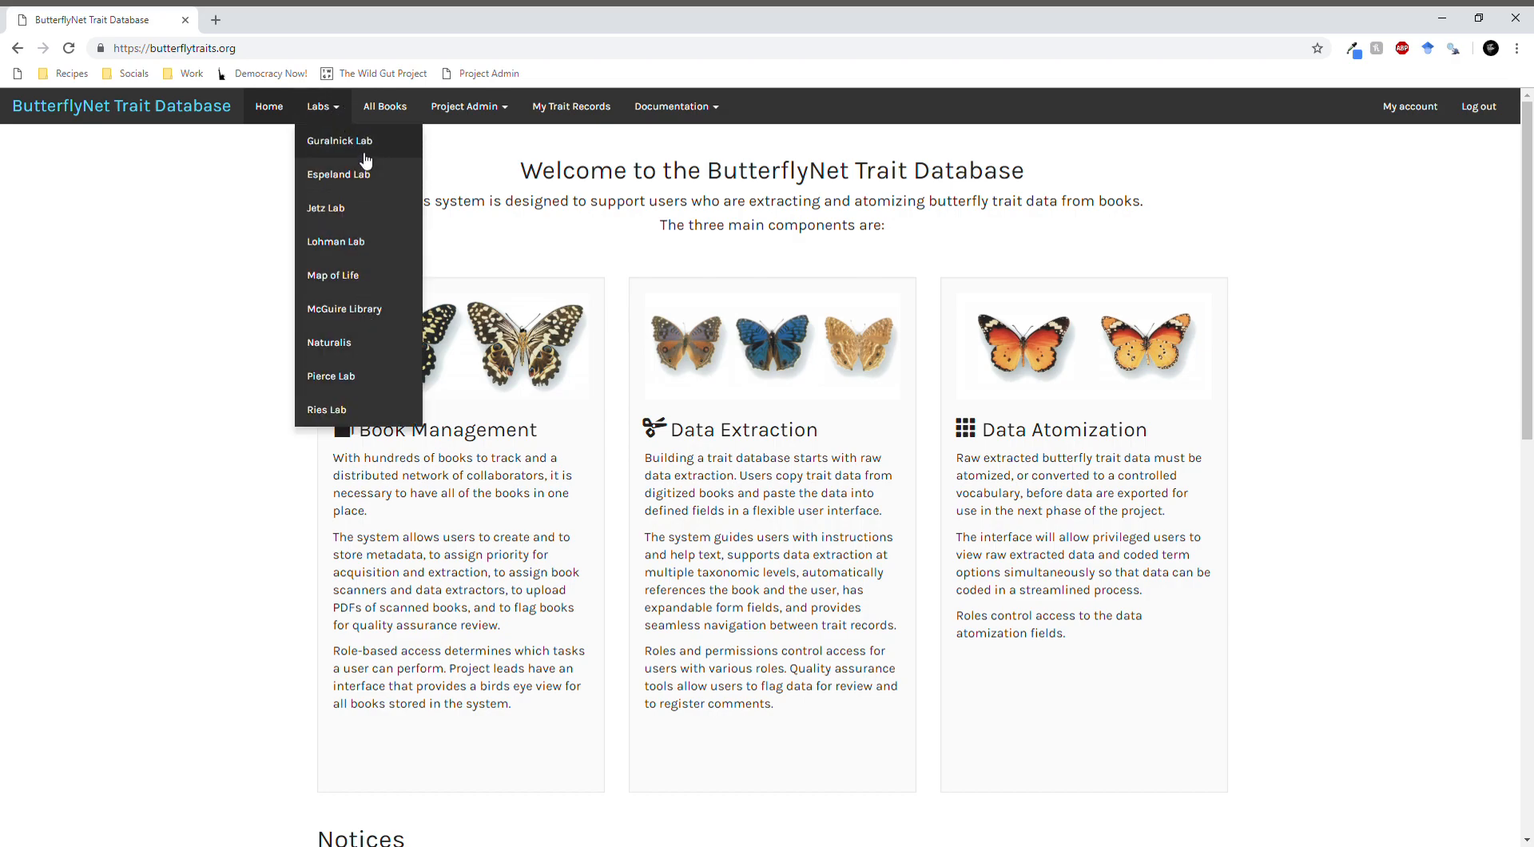
click(357, 422)
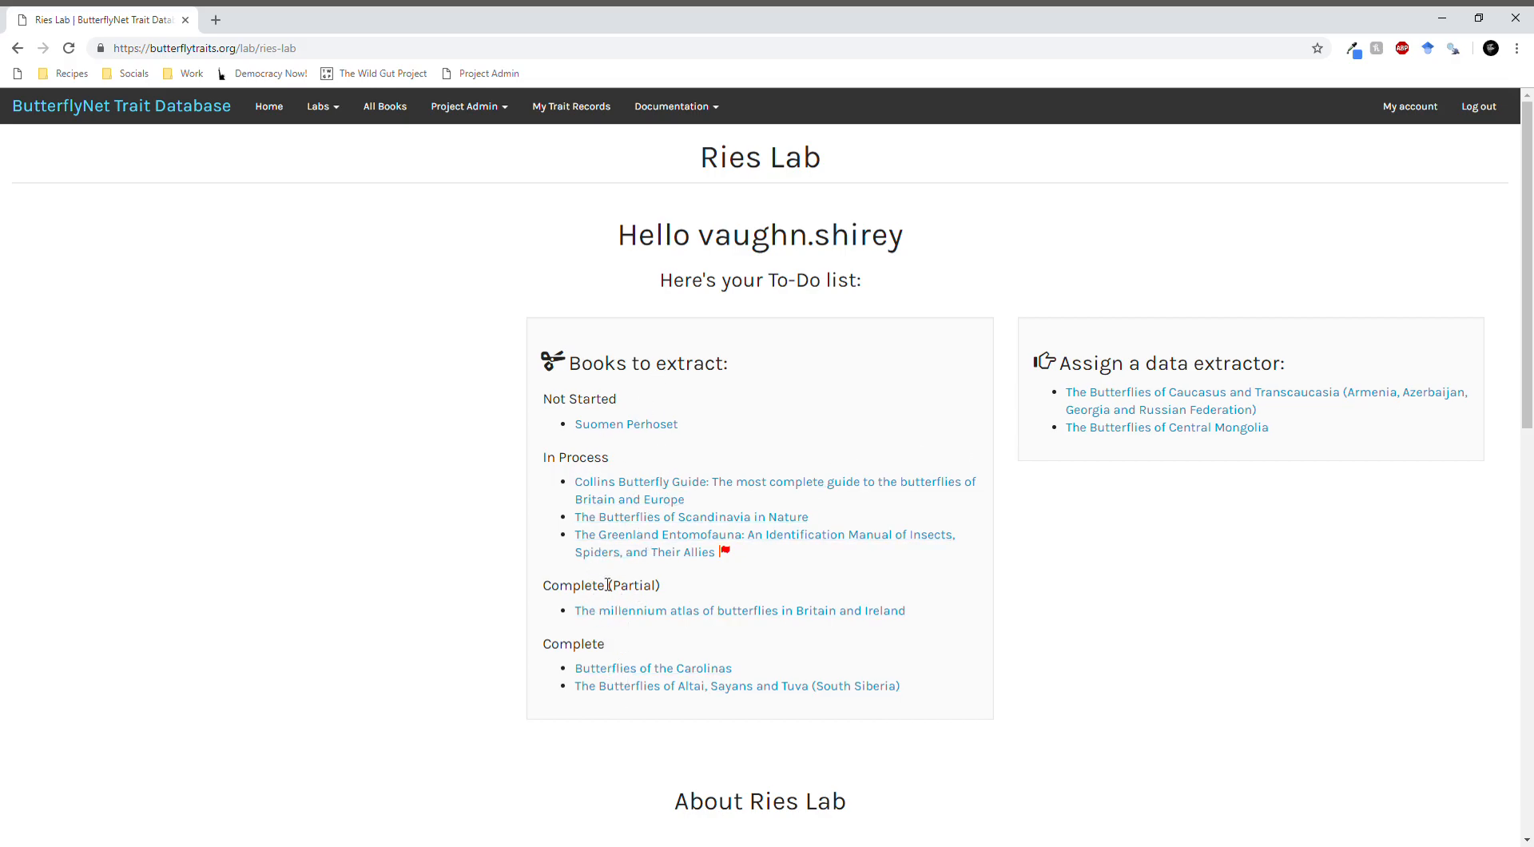
scroll(617, 624, down, 2)
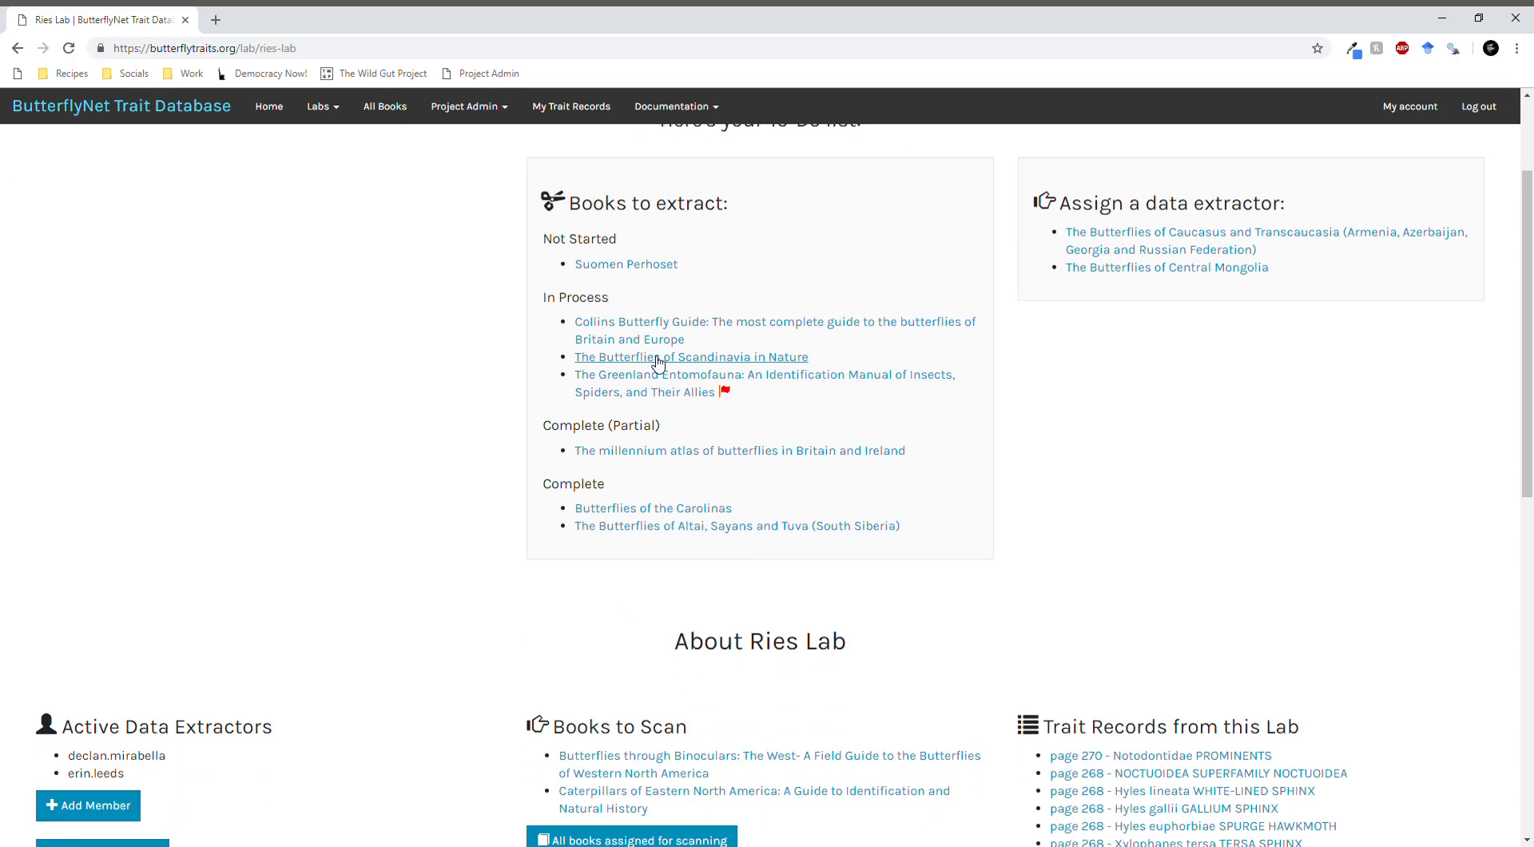
click(597, 364)
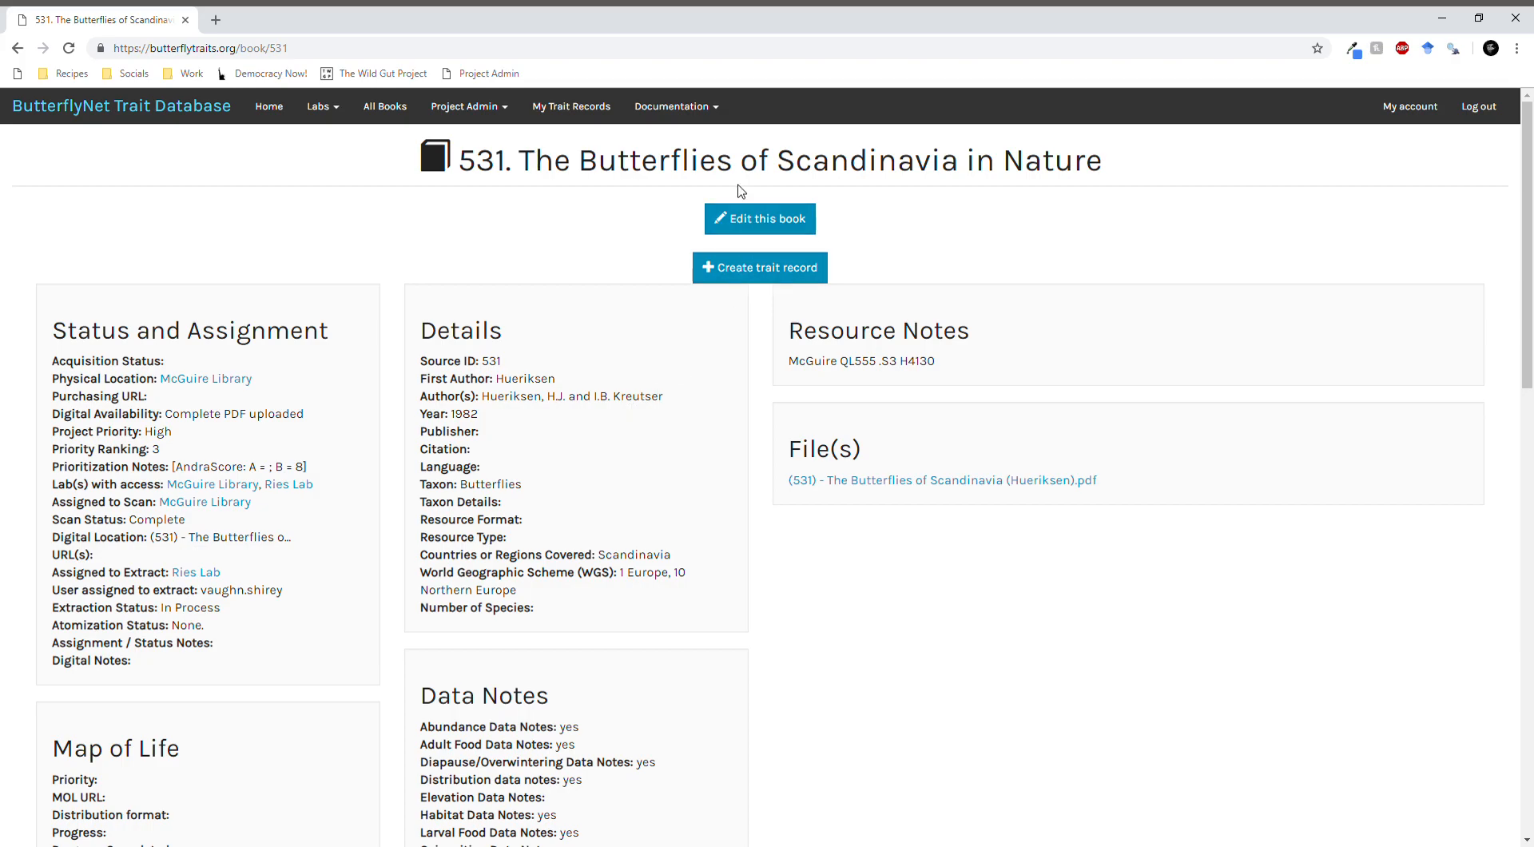
- Review the book's status, details and data notes, and open its PDF file in a separate tab
scroll(212, 351, down, 2)
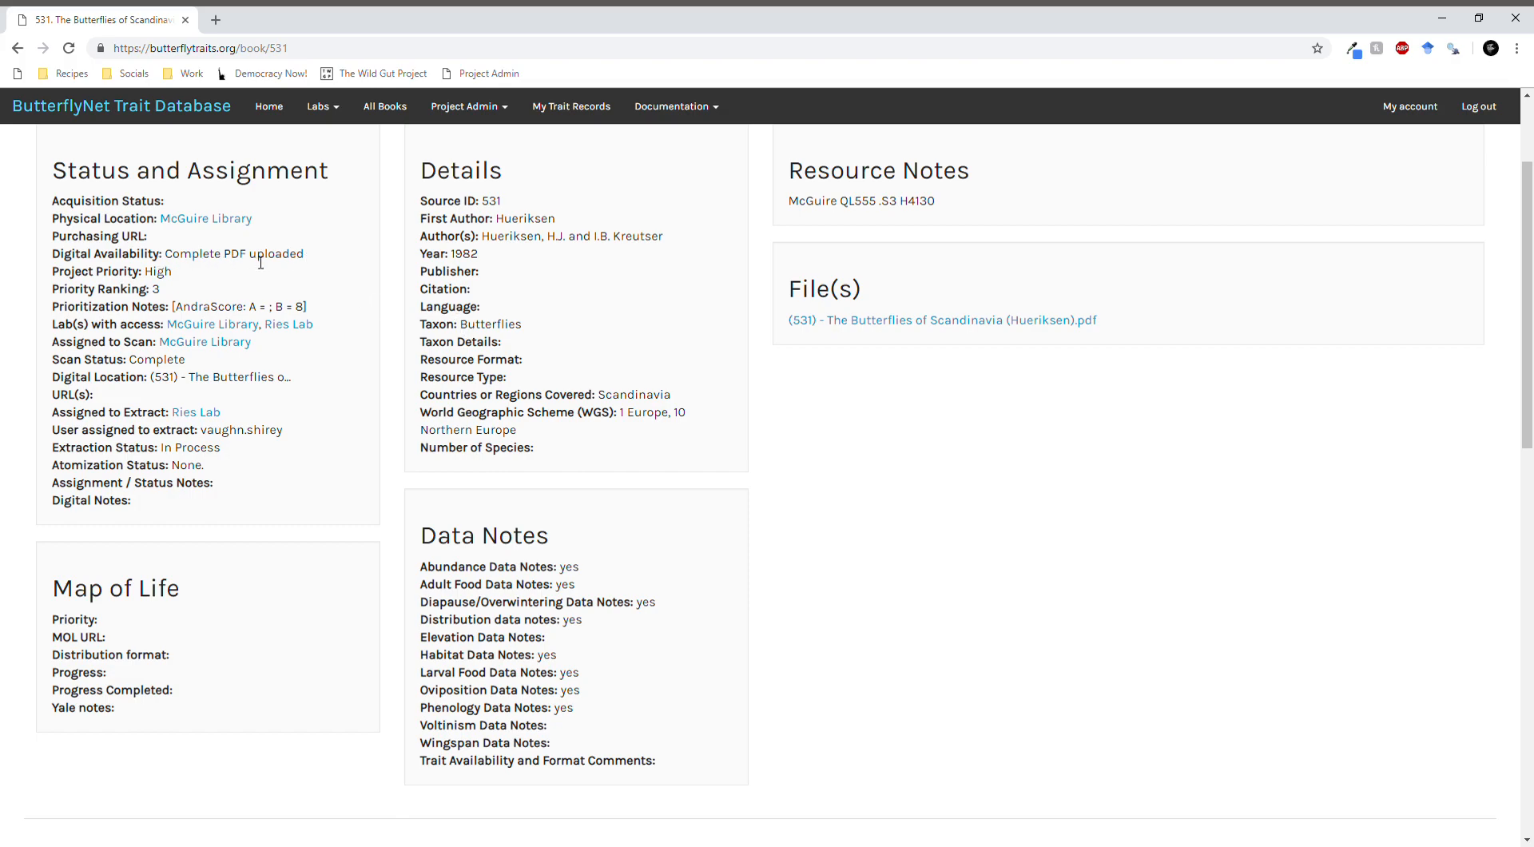
scroll(583, 389, up, 2)
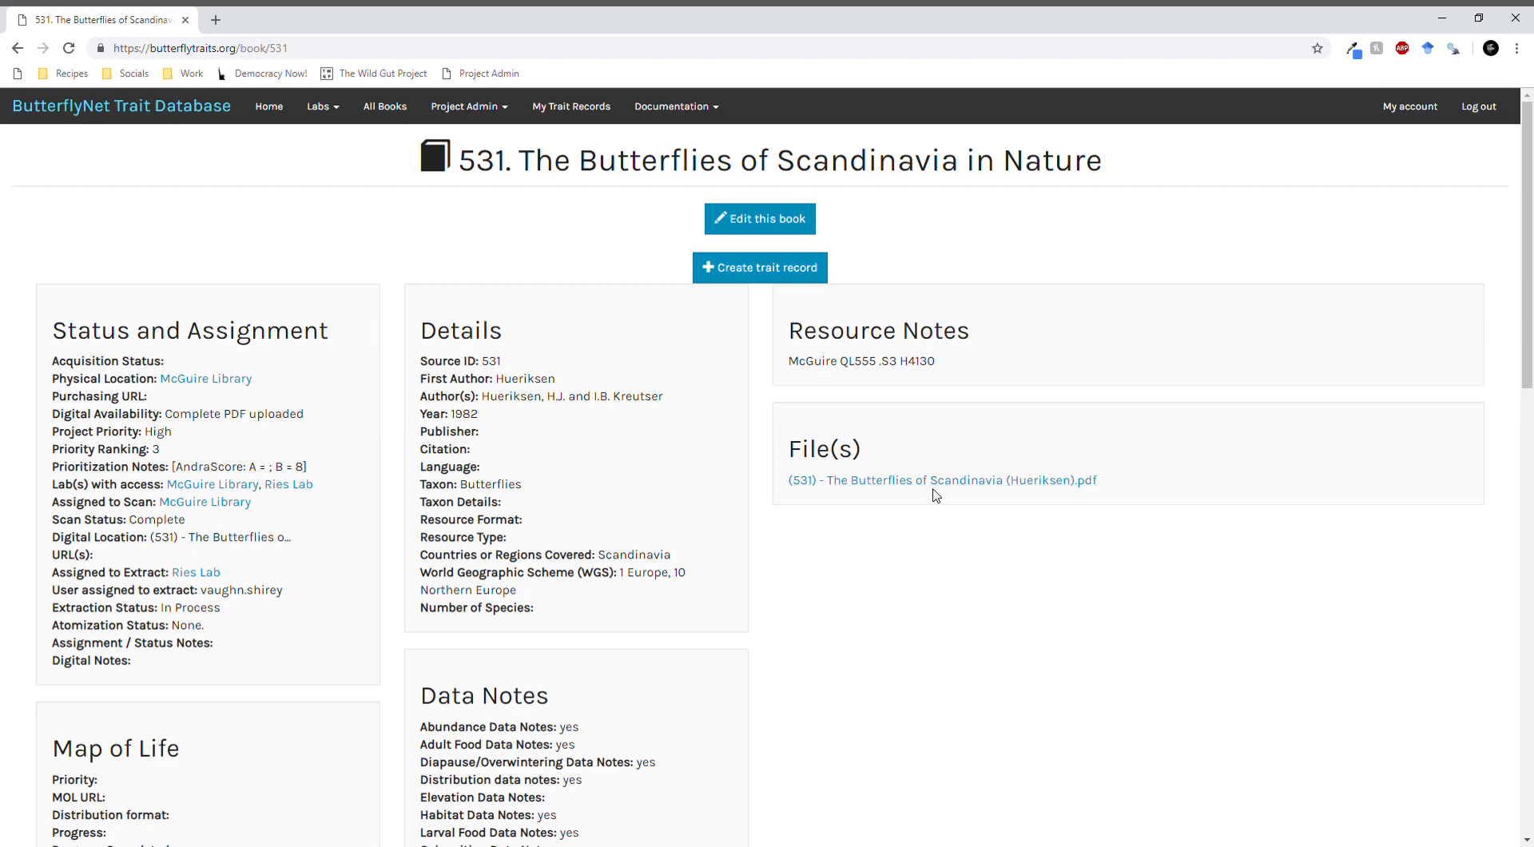
middle_click(958, 483)
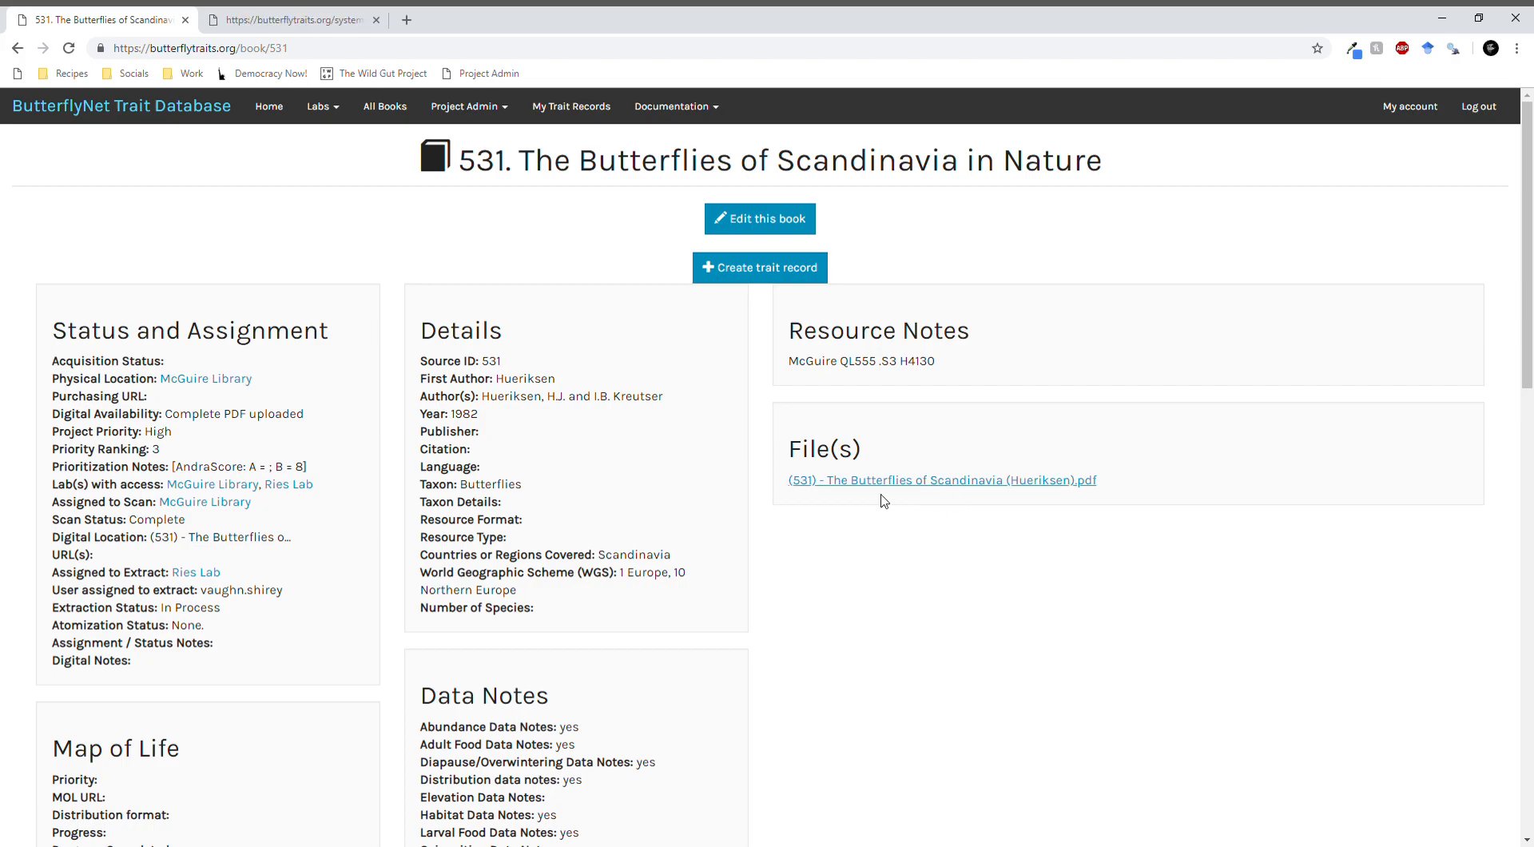
click(275, 24)
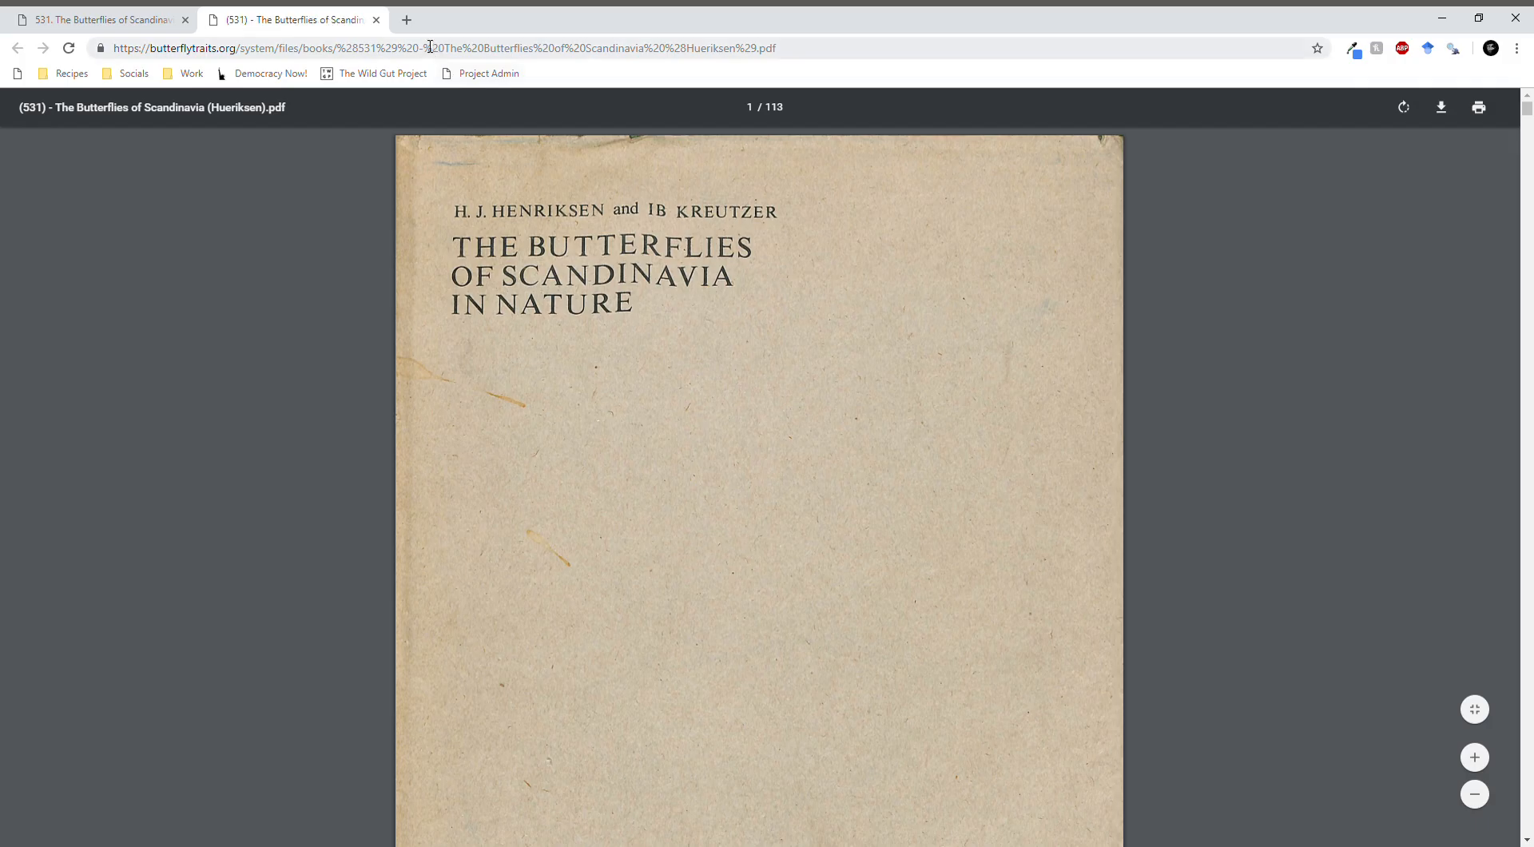
- Examine the Papilio machaon species account in the PDF, especially its geographical variation paragraph
scroll(639, 482, down, 8)
scroll(639, 482, down, 20)
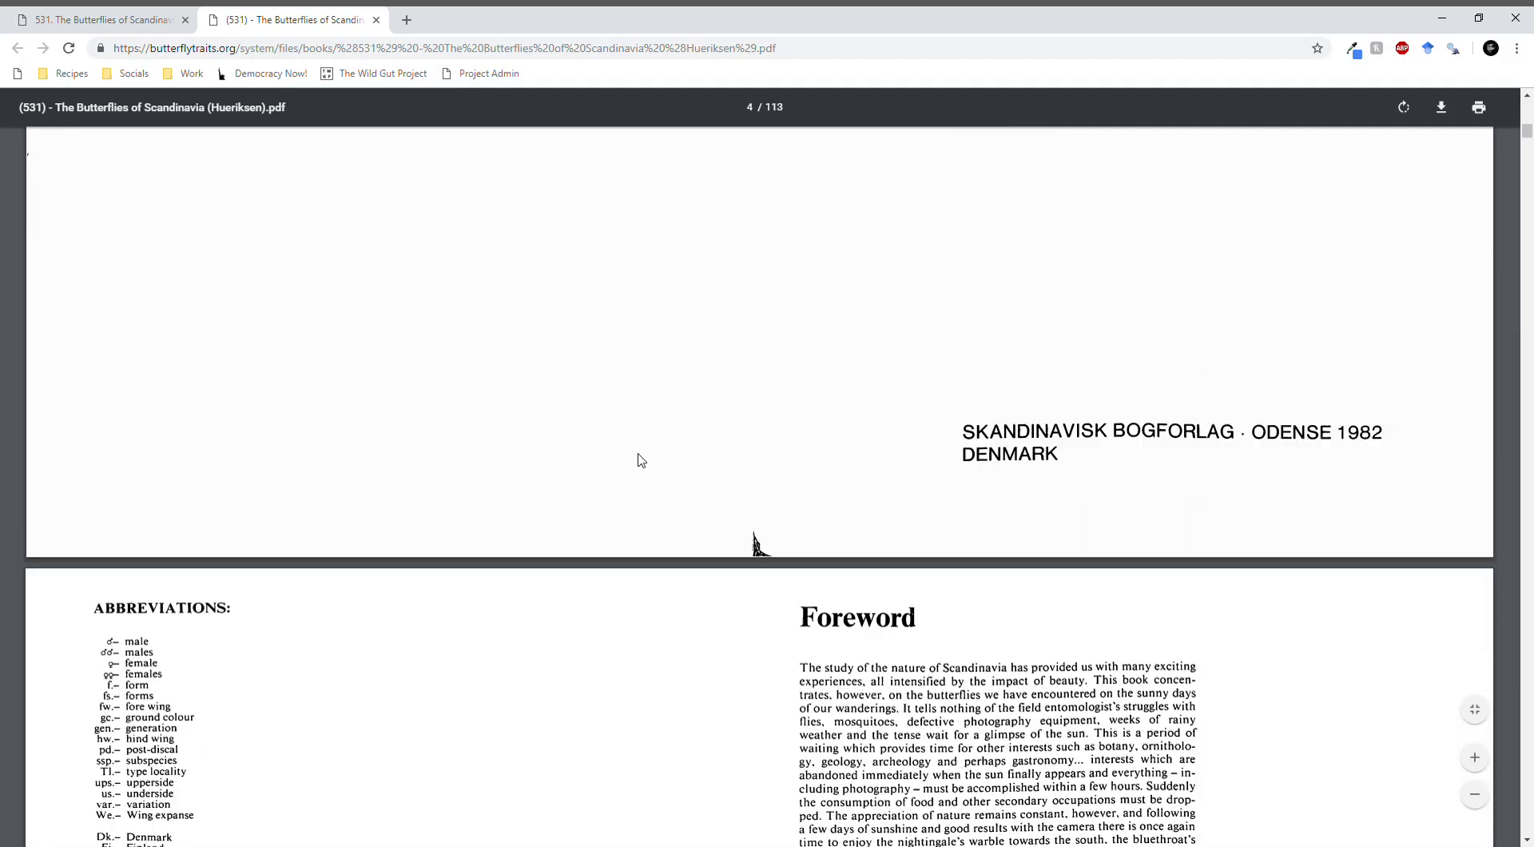
scroll(1102, 444, down, 15)
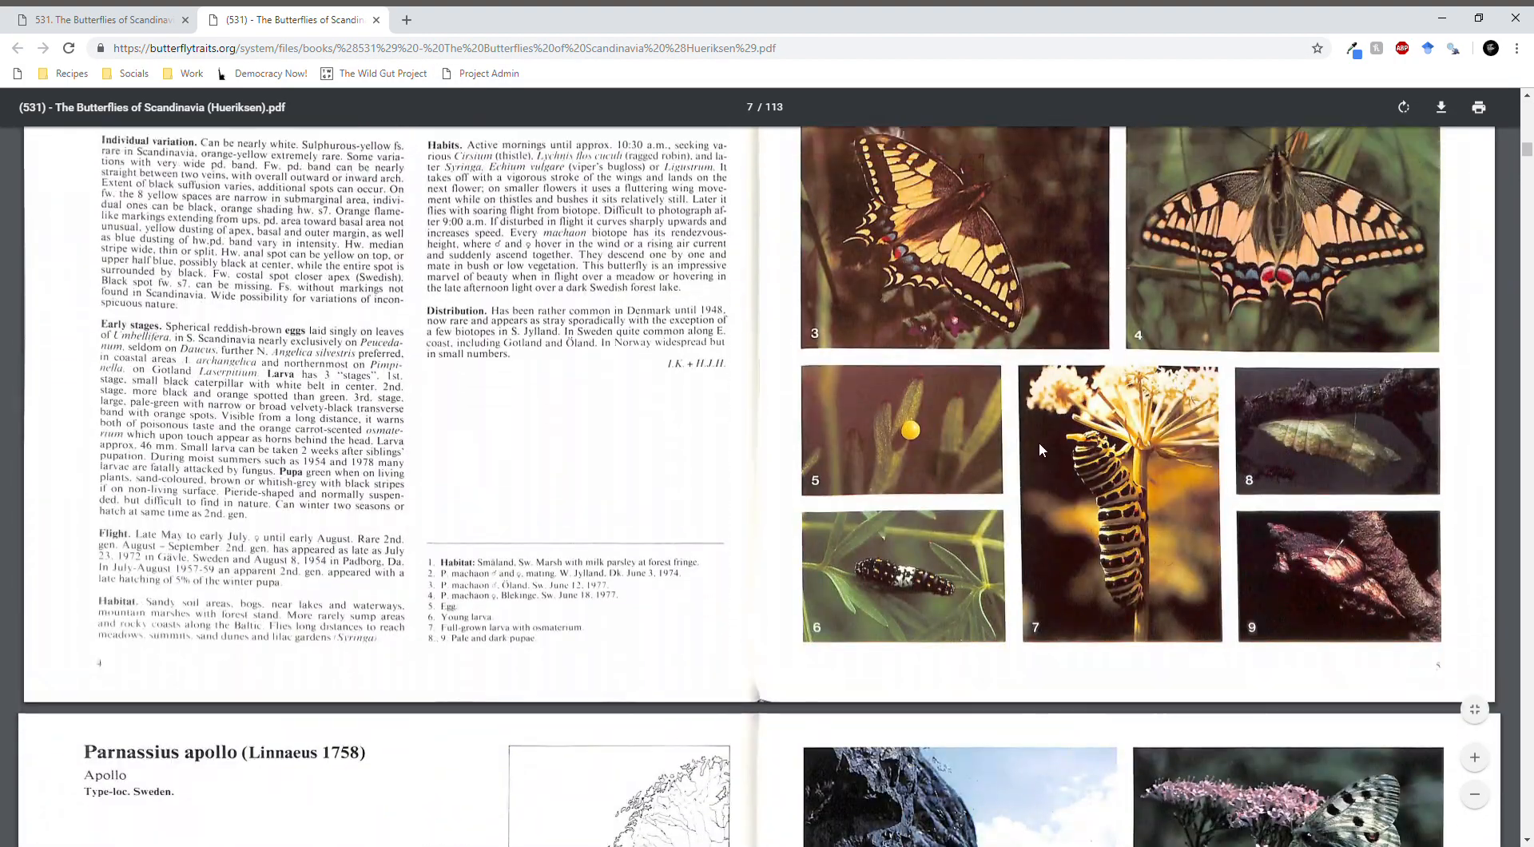
scroll(1039, 441, up, 8)
scroll(207, 398, down, 1)
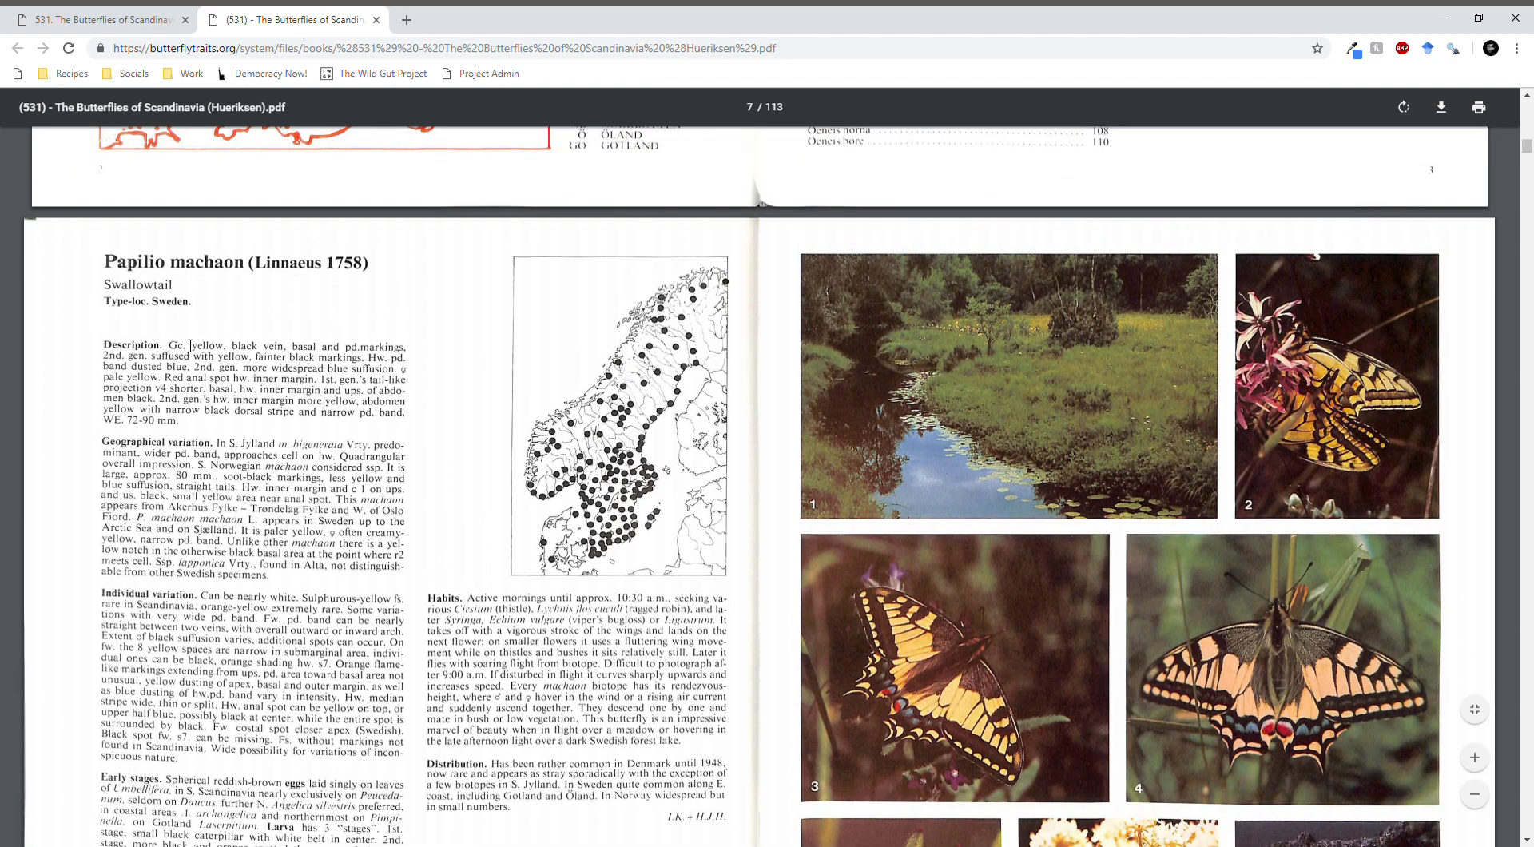
scroll(191, 344, down, 1)
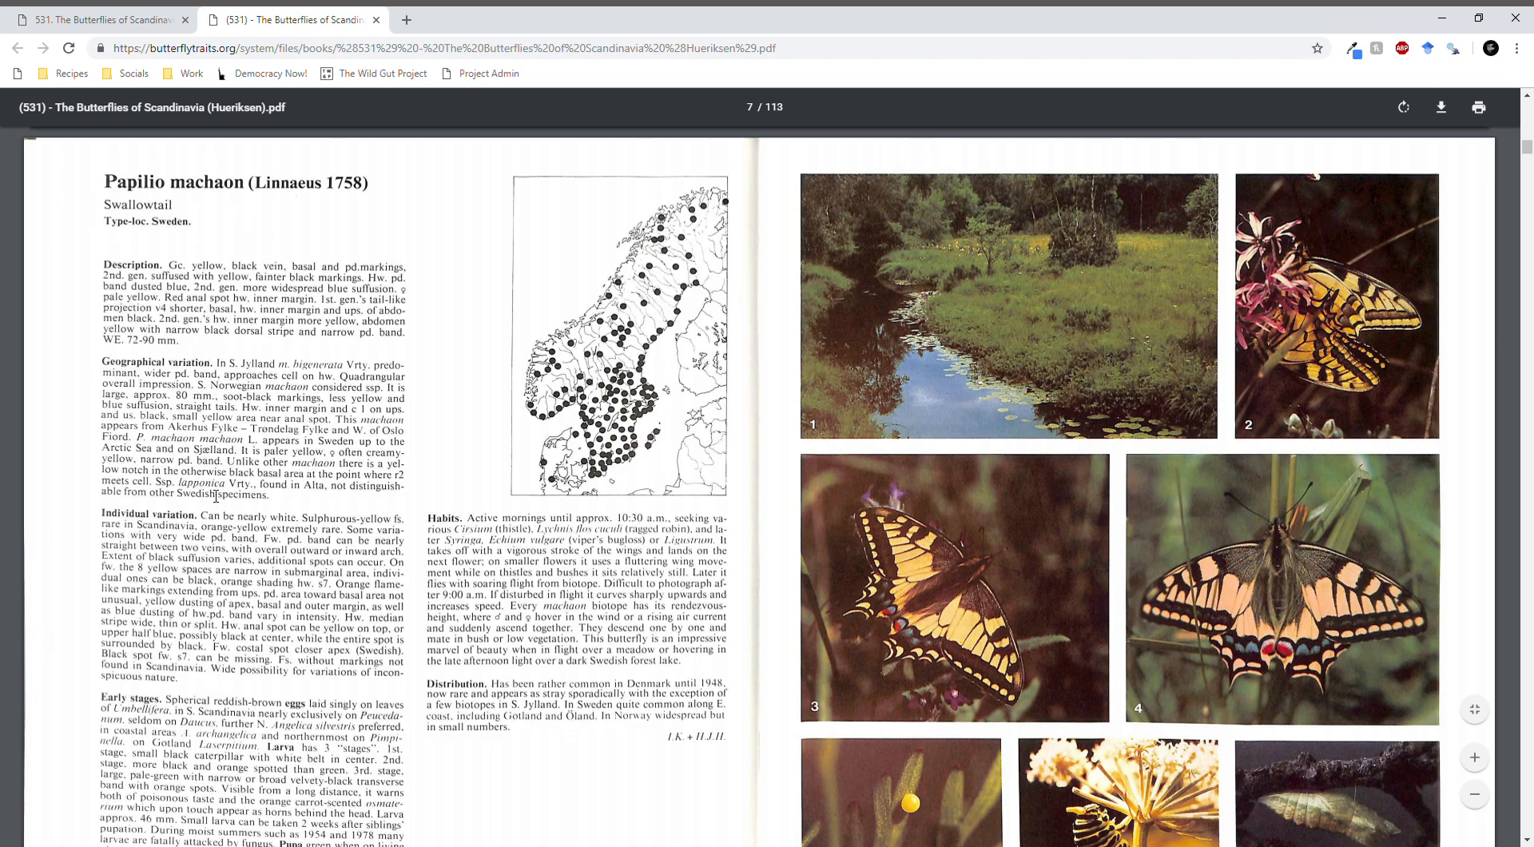
scroll(232, 581, down, 2)
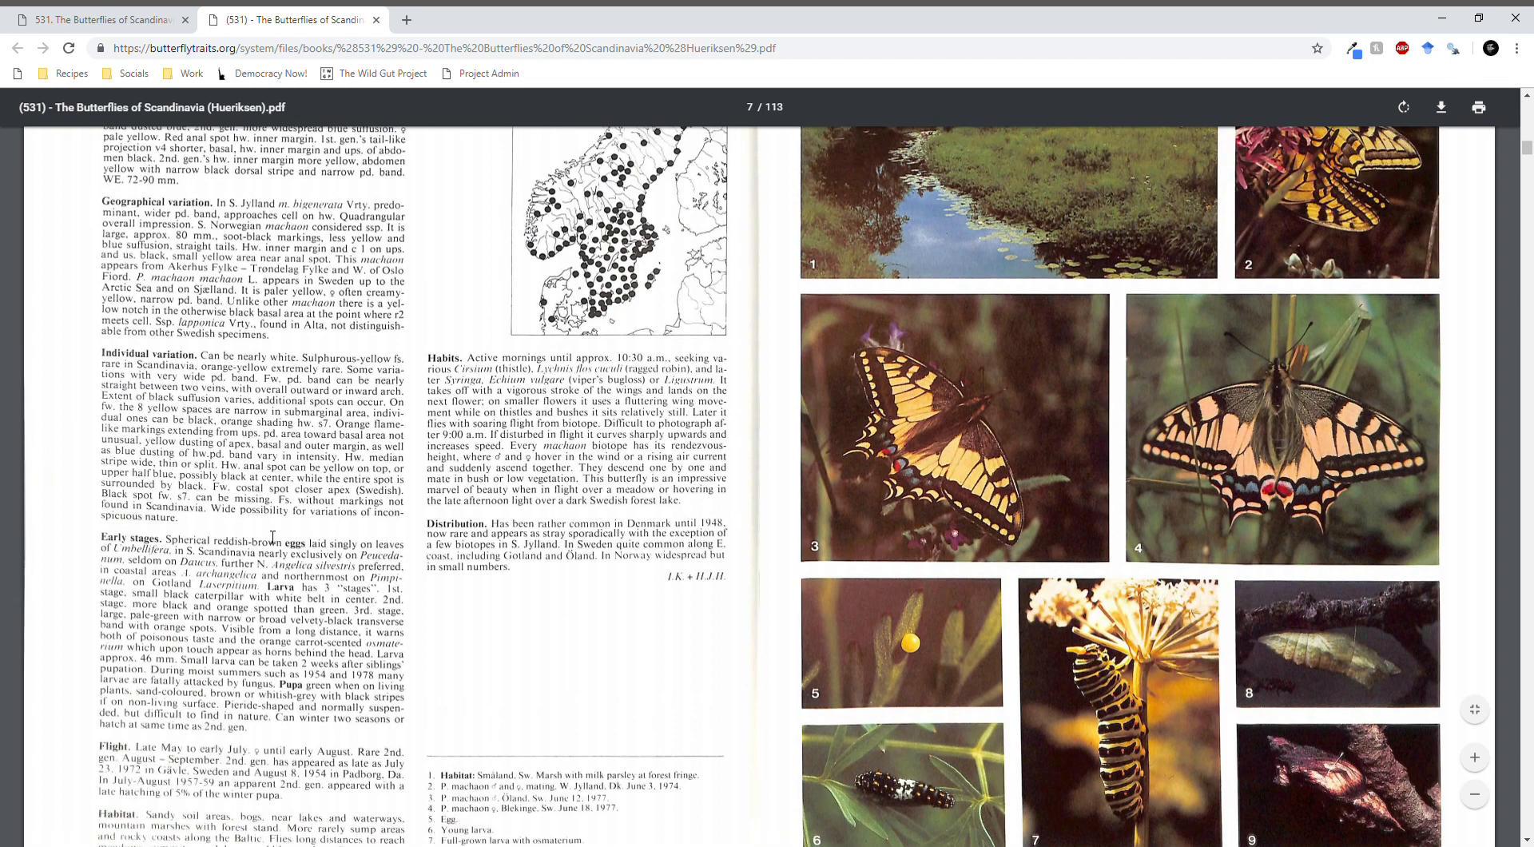
scroll(253, 487, up, 1)
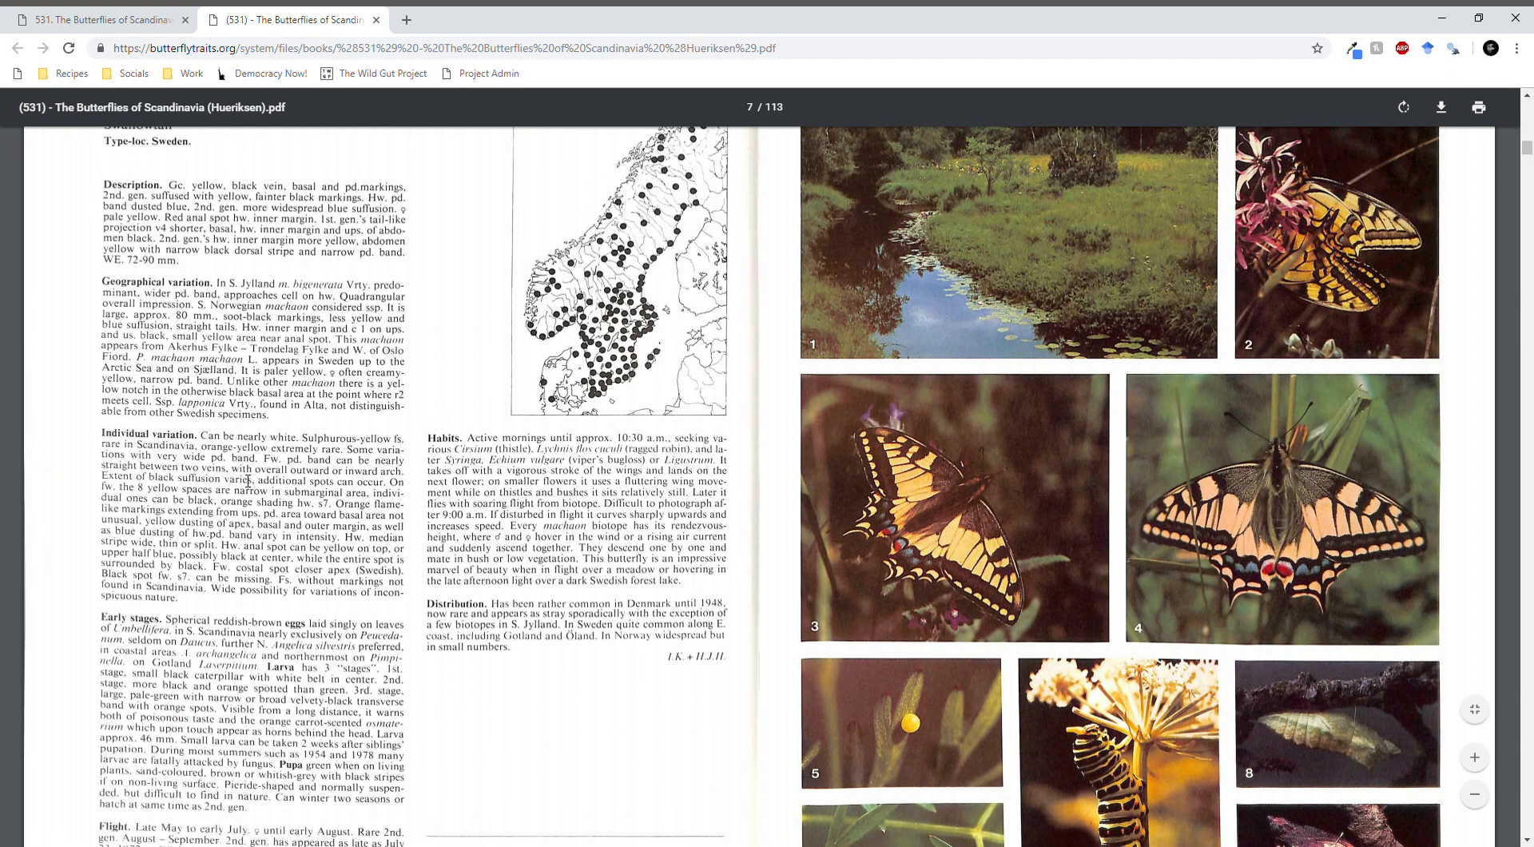
drag(216, 285, 279, 387)
click(266, 328)
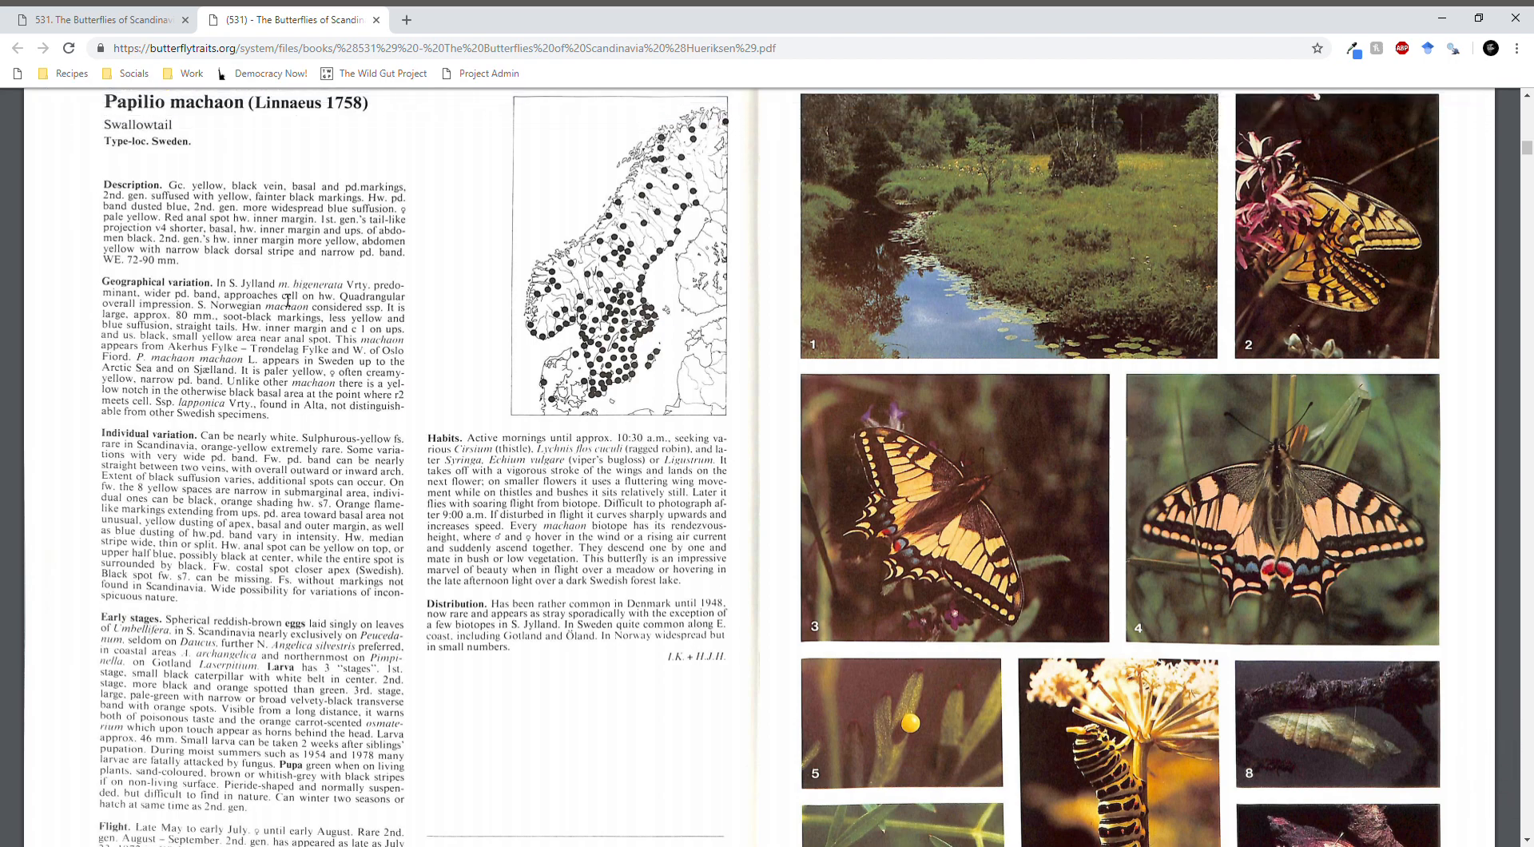
drag(227, 281, 250, 376)
click(248, 342)
- Create a trait record for the book and set its page number to 4, the printed page of the Papilio machaon account
click(128, 18)
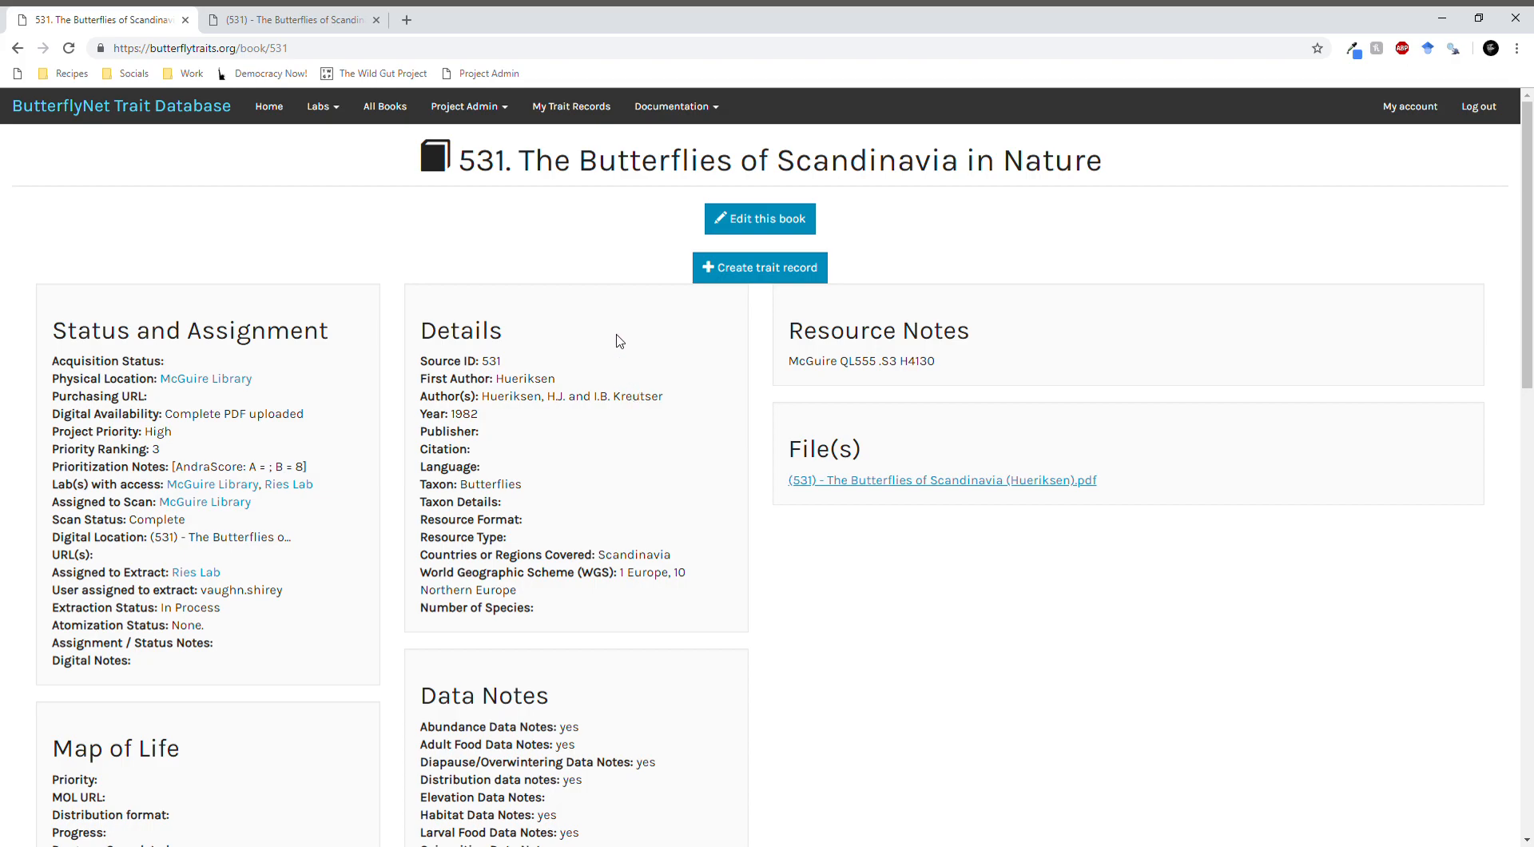
click(776, 269)
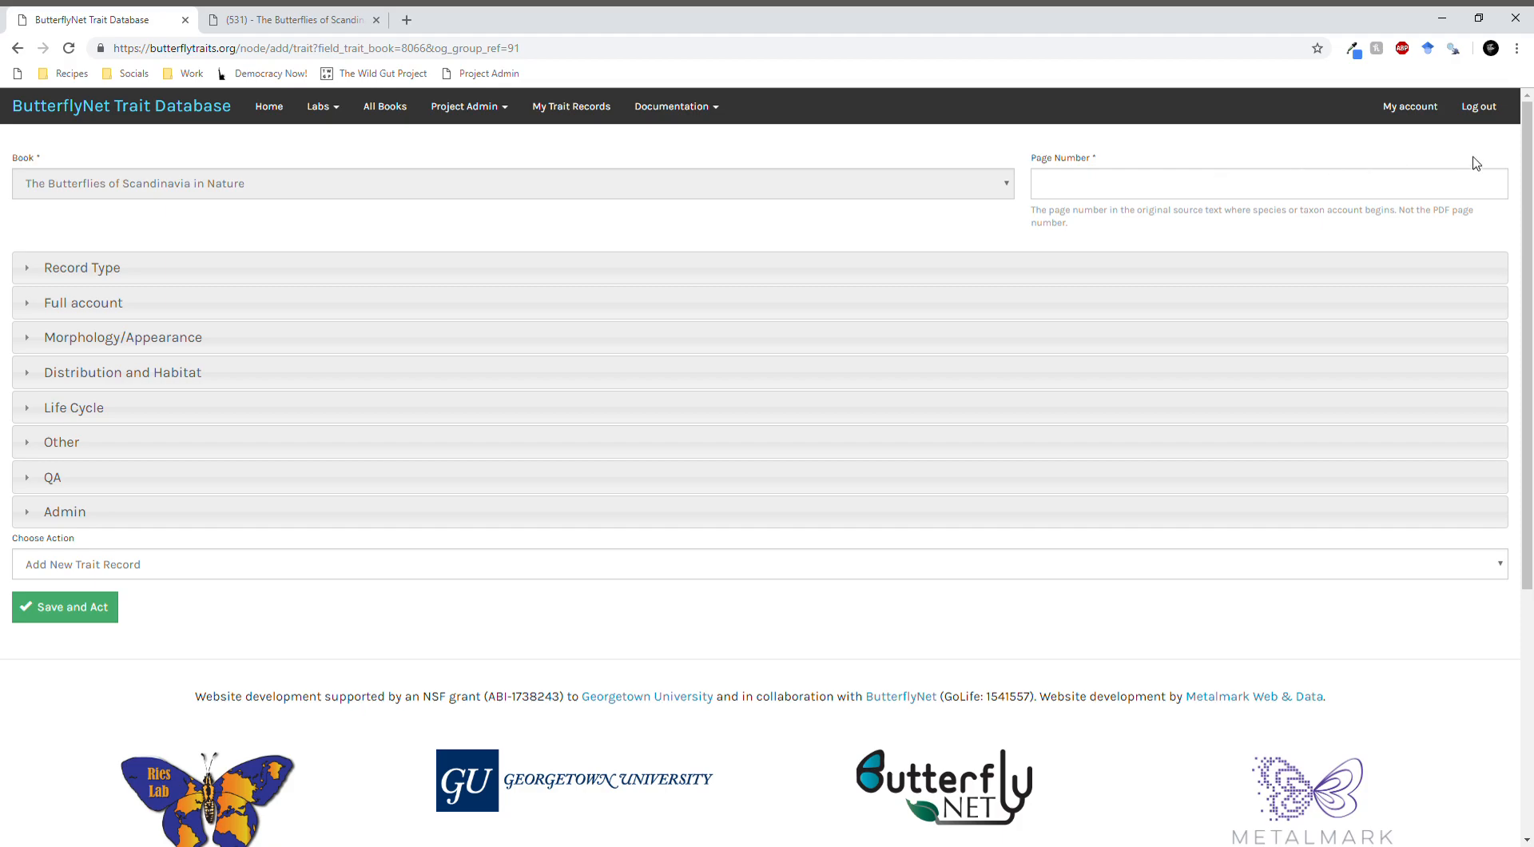
click(1356, 180)
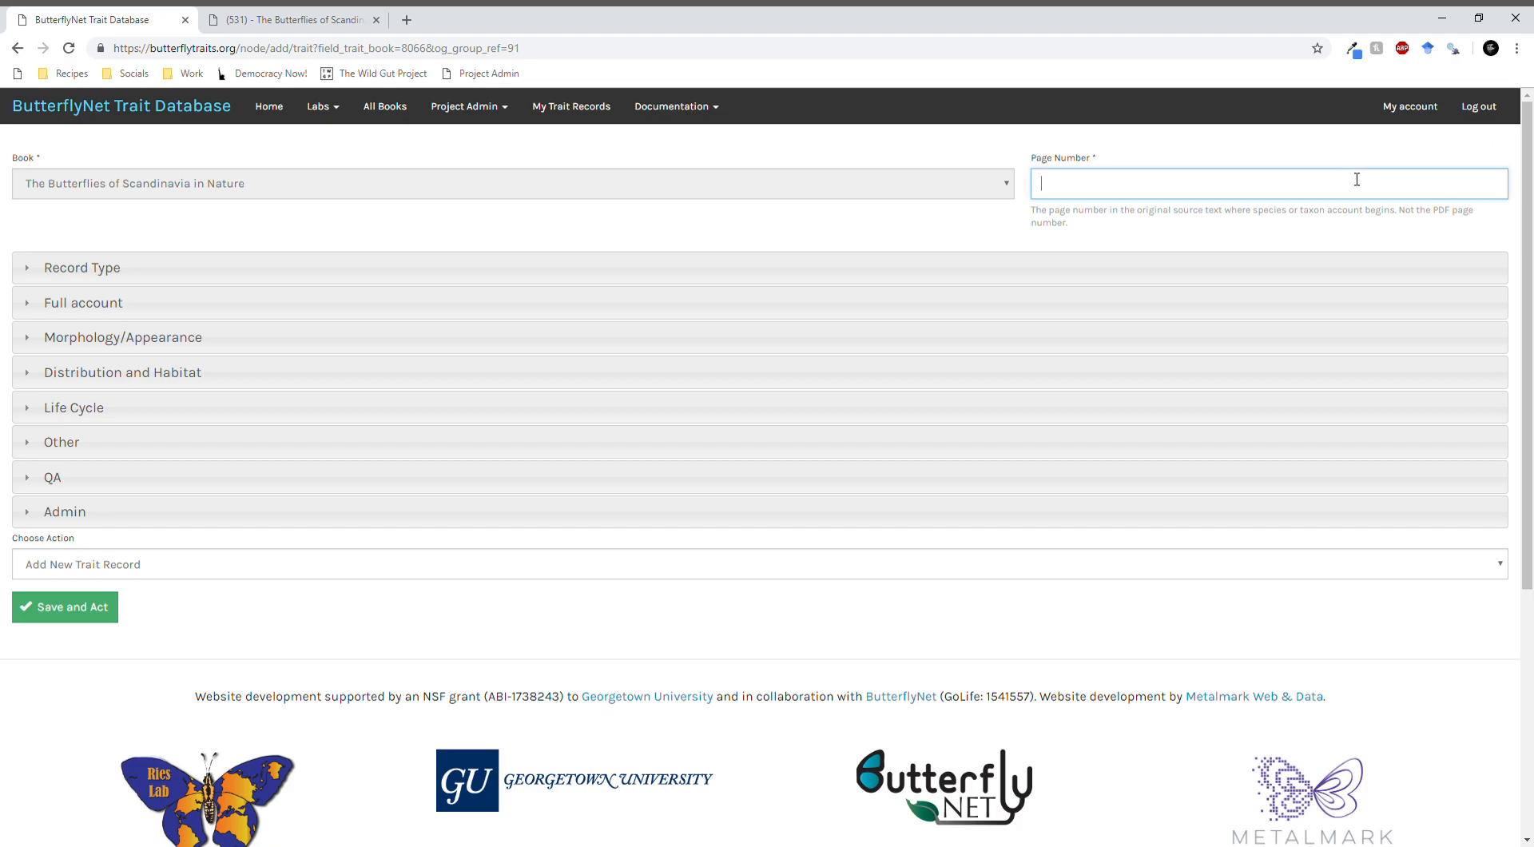
click(310, 19)
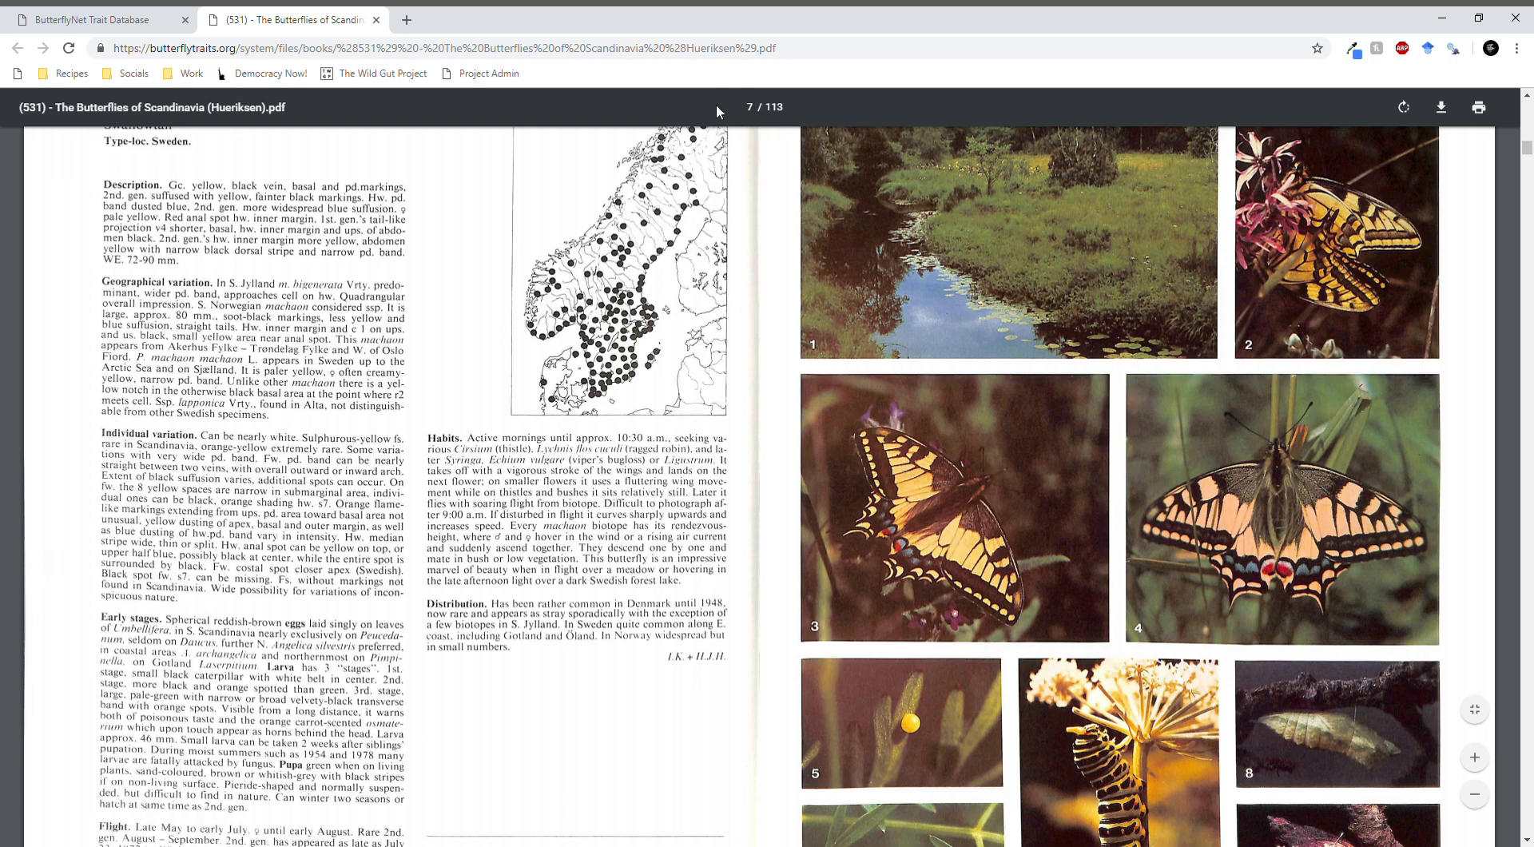
scroll(704, 403, down, 5)
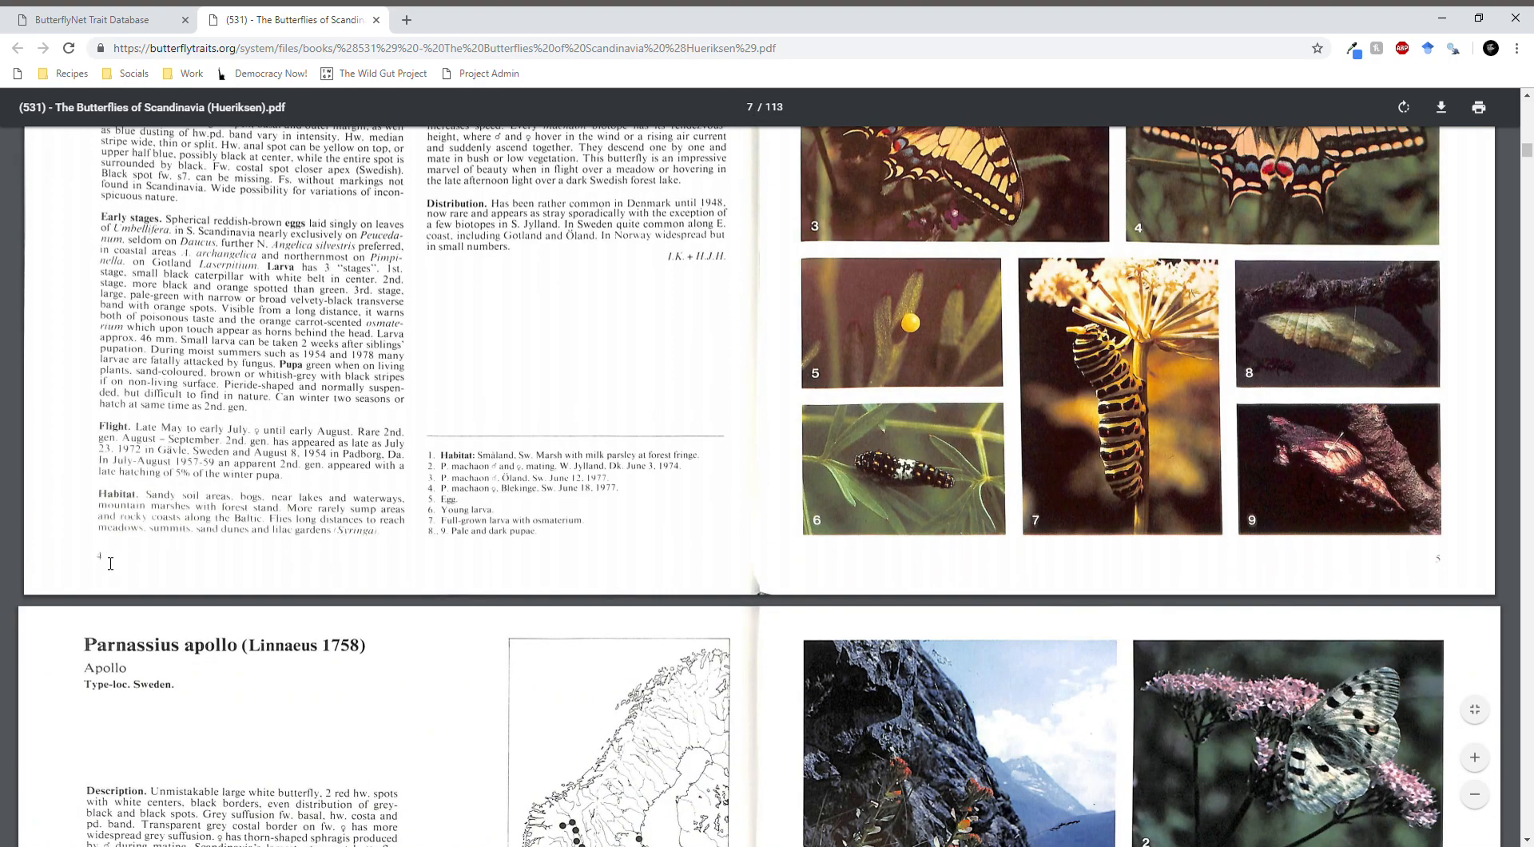
scroll(174, 521, up, 3)
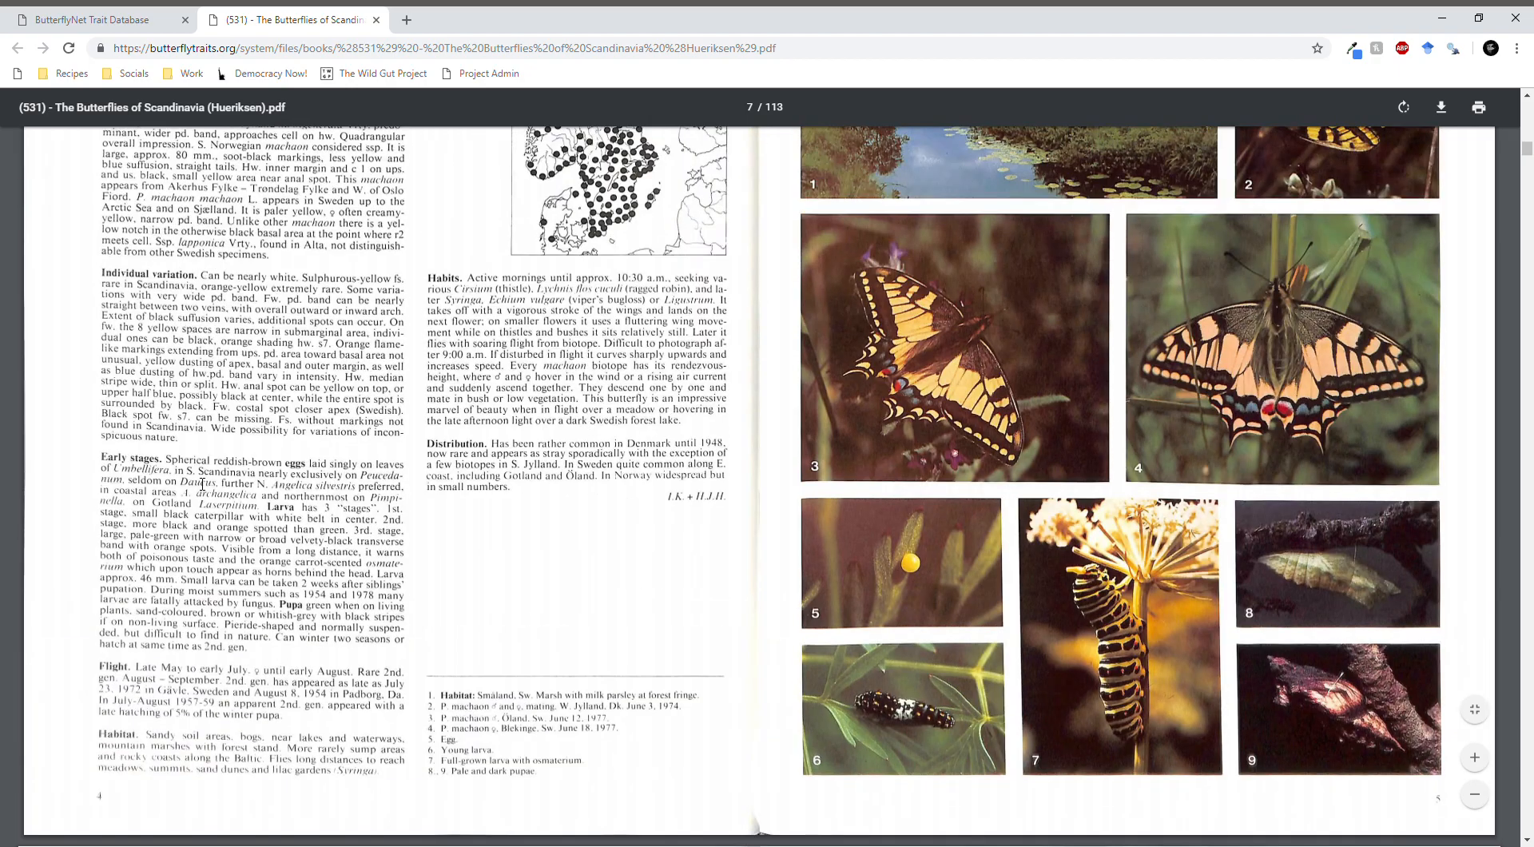
scroll(202, 483, up, 5)
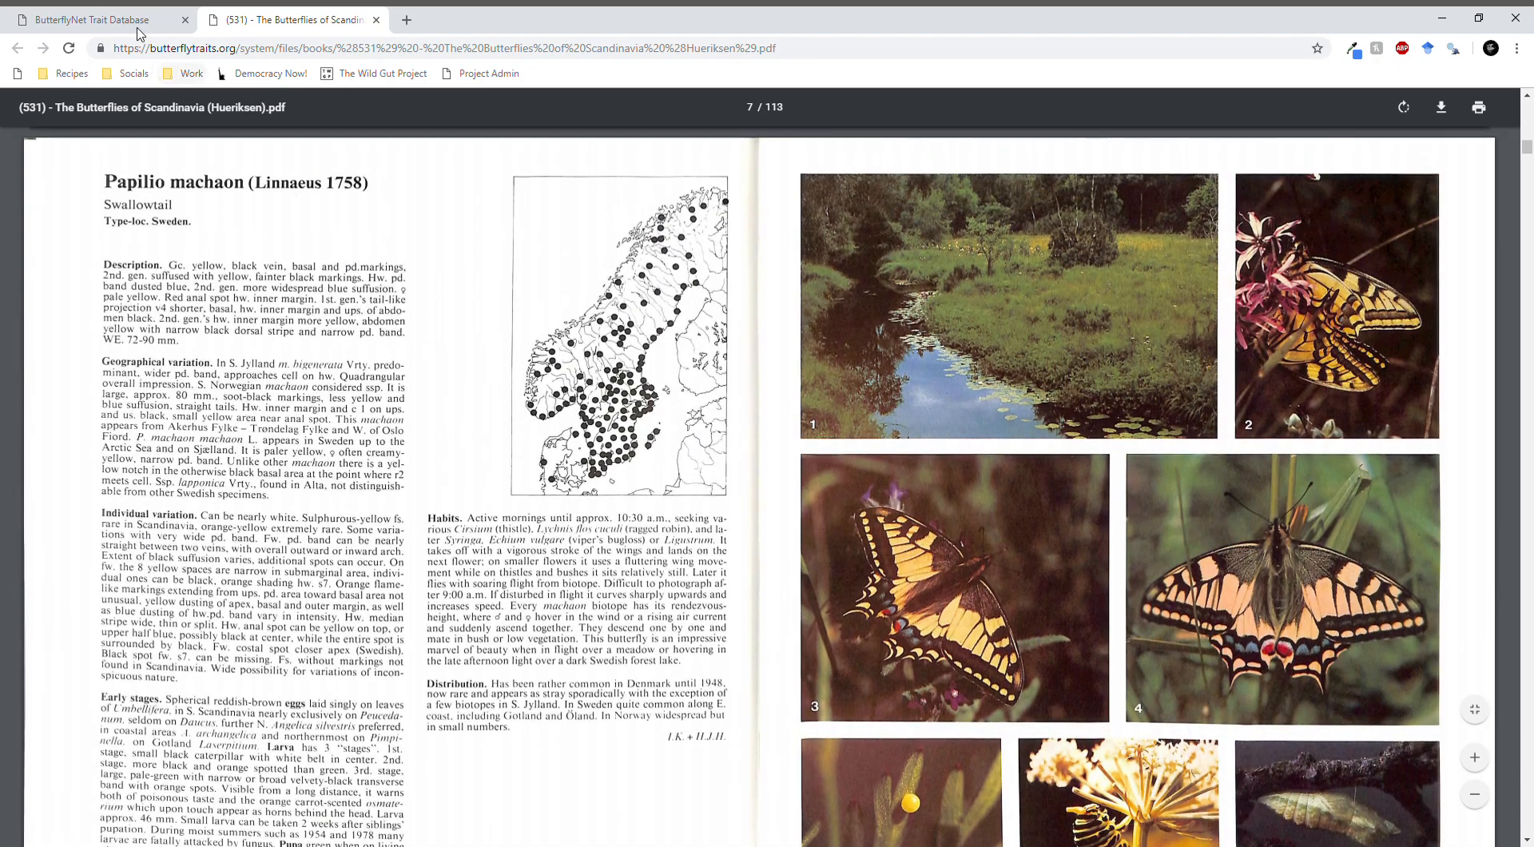
click(140, 22)
text(4)
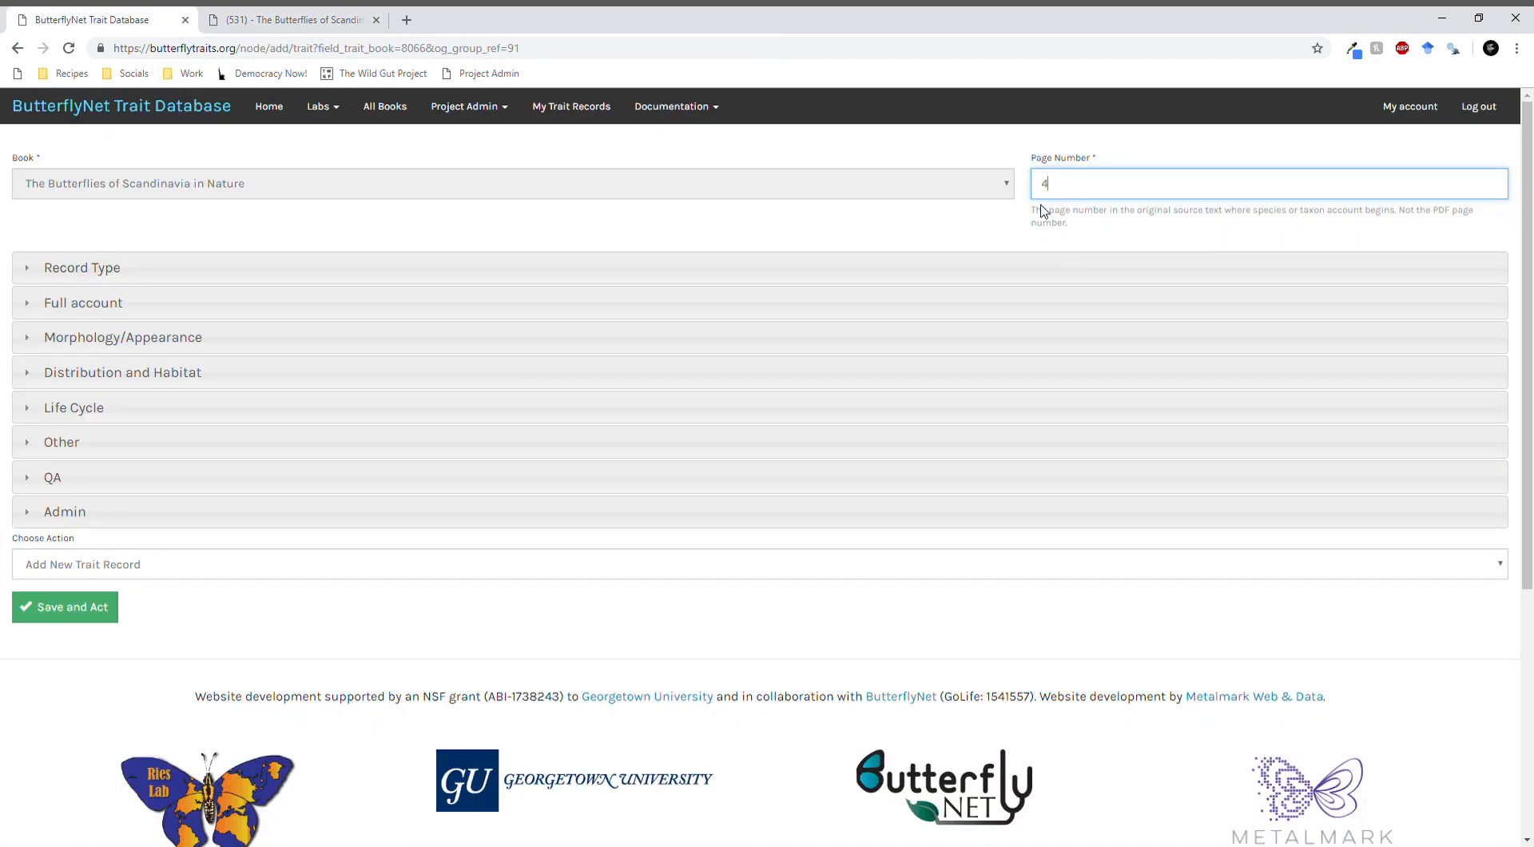
- Set the record type's taxon to Species or Subspecies and enter Papilio as the genus
click(186, 271)
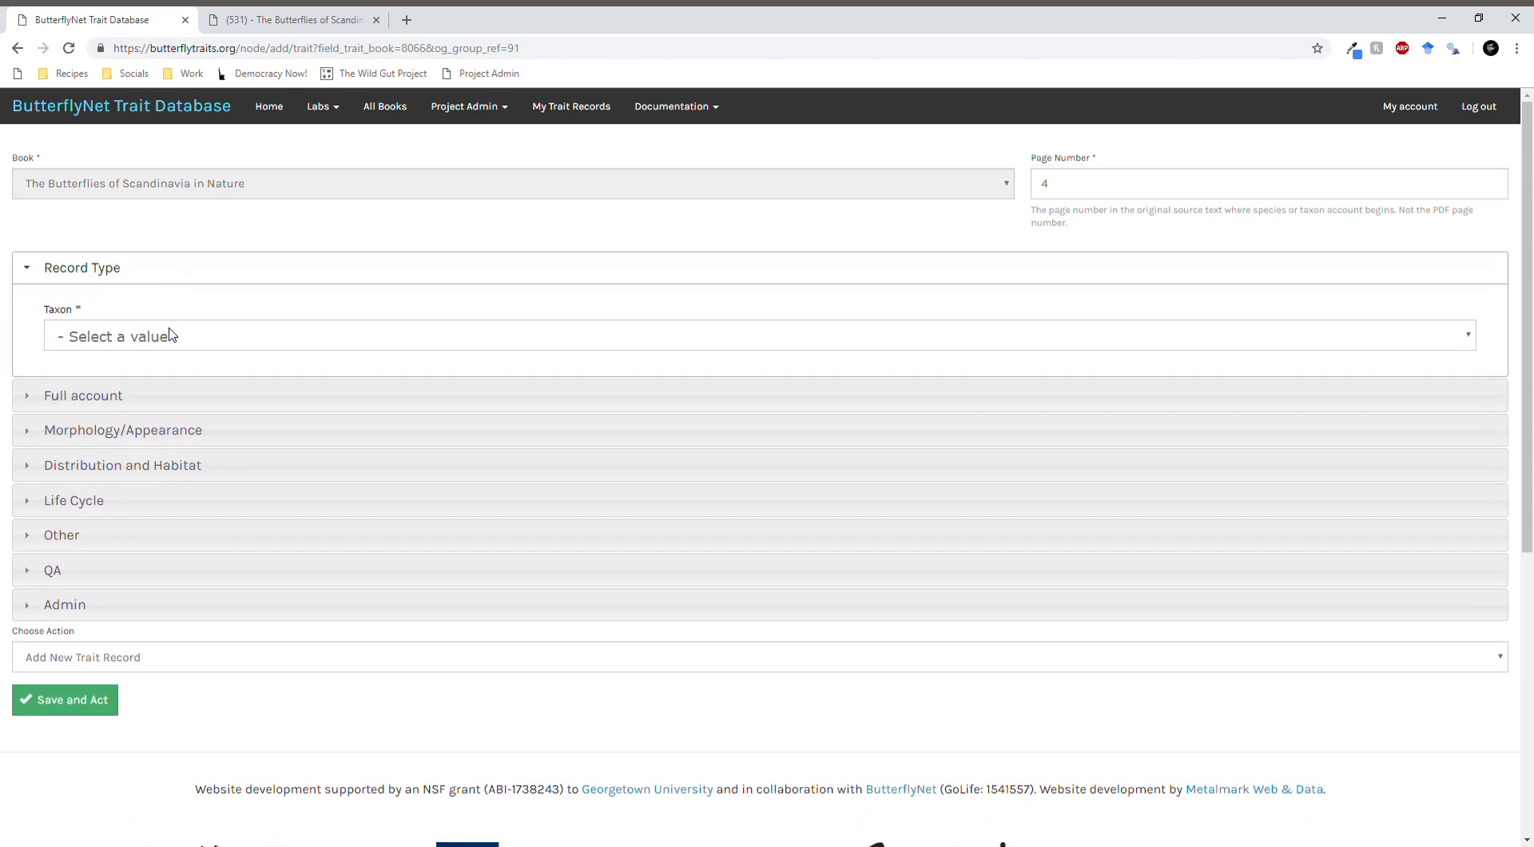
click(288, 20)
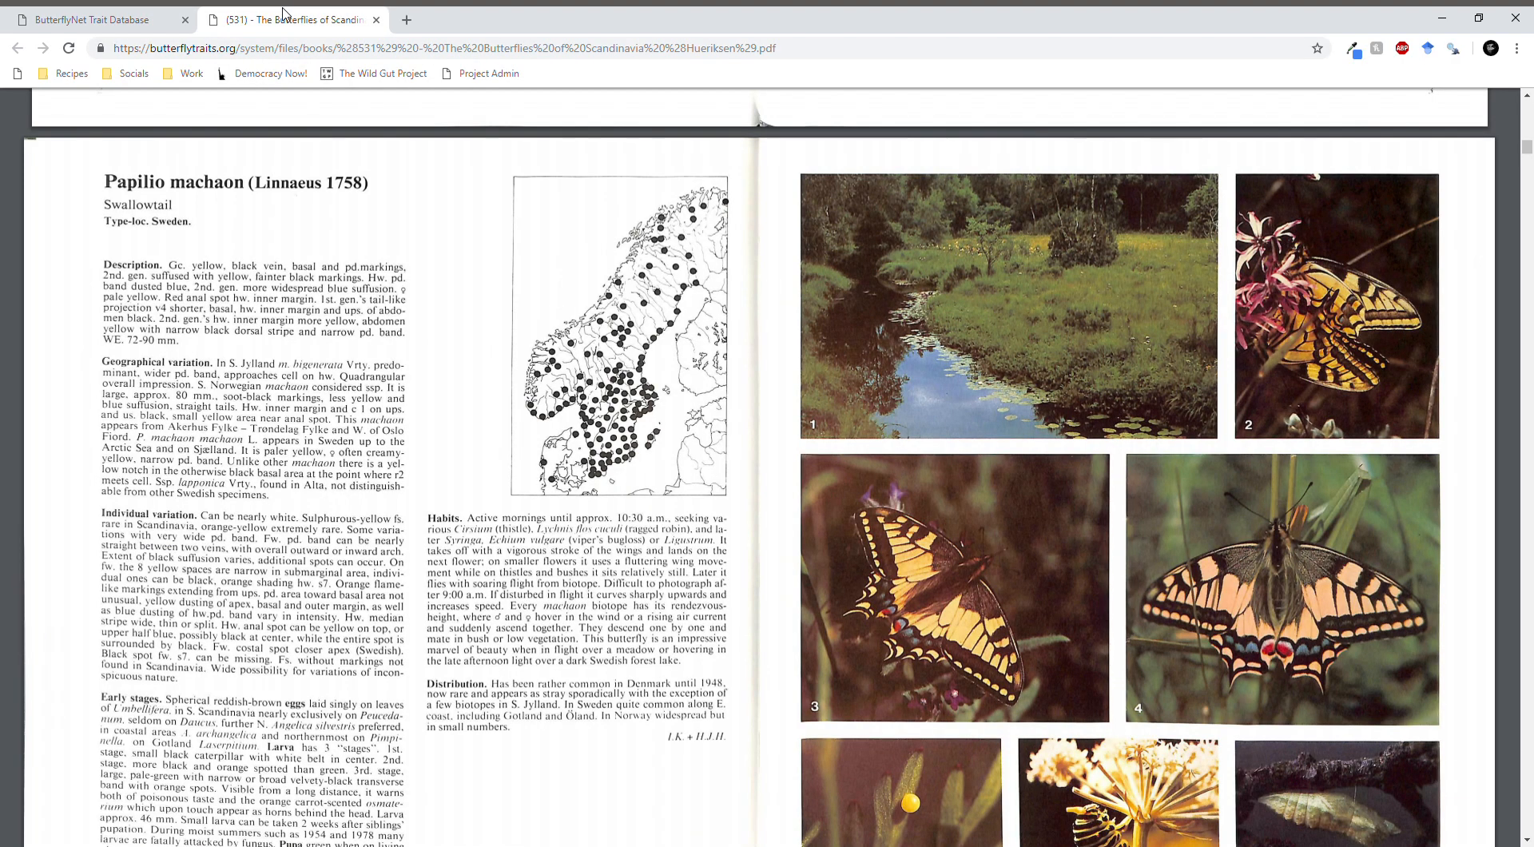
click(139, 19)
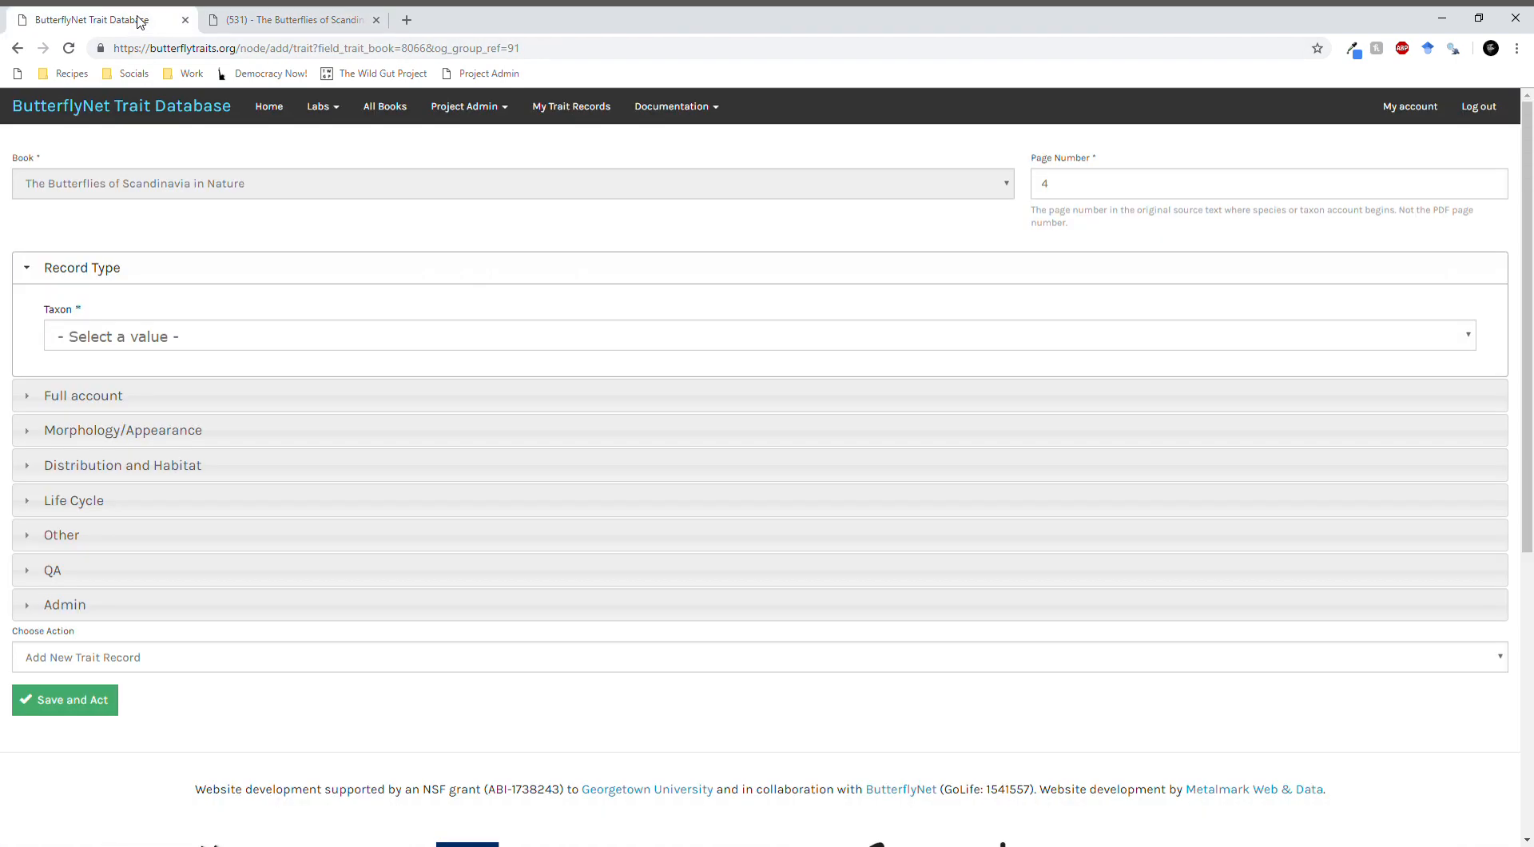
click(156, 341)
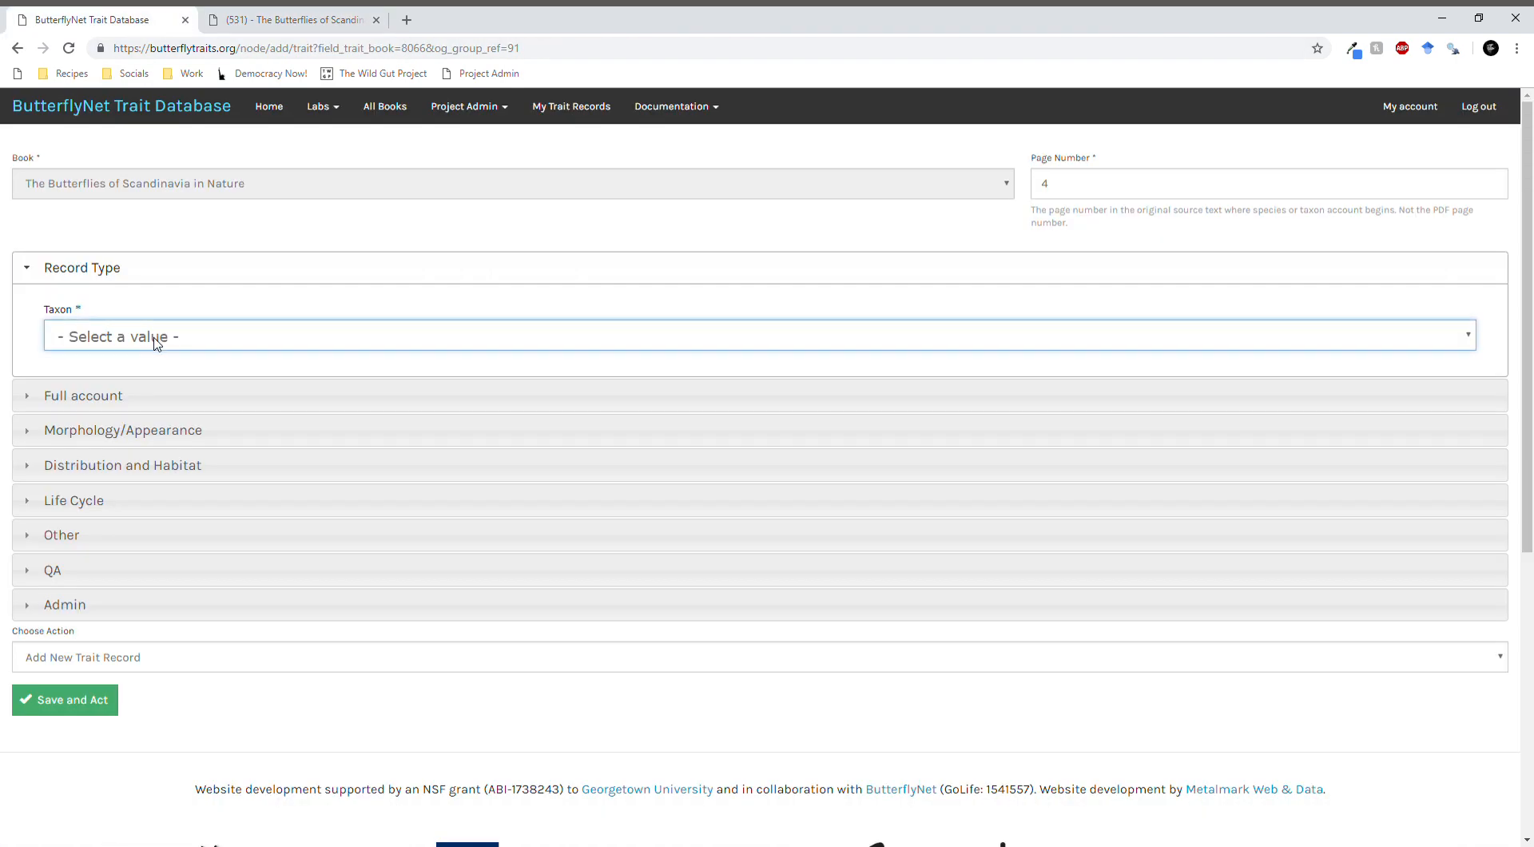
click(159, 441)
click(114, 412)
text(Papili)
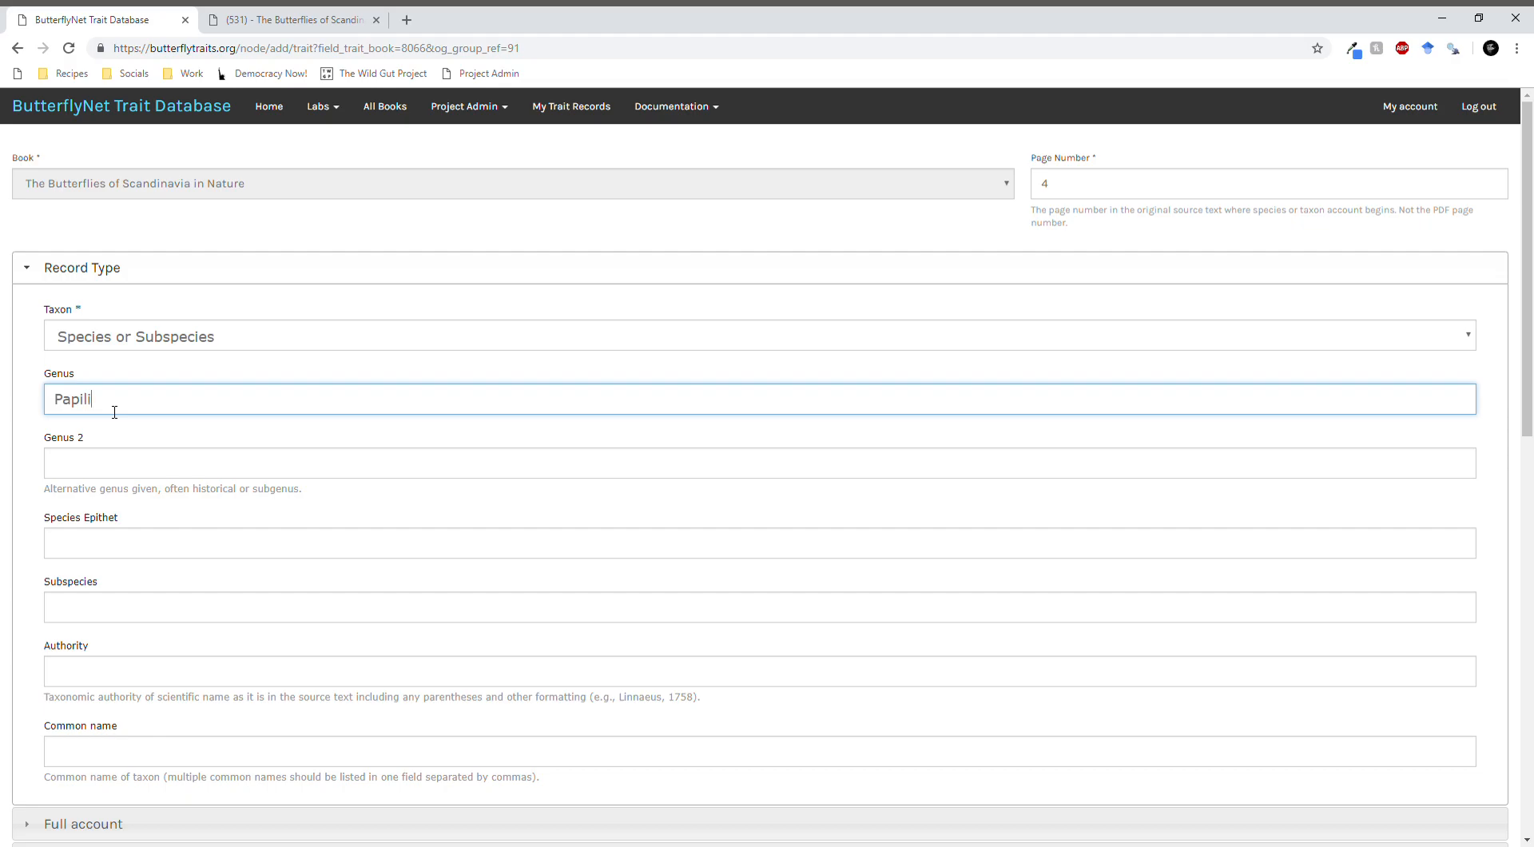
key(Tab)
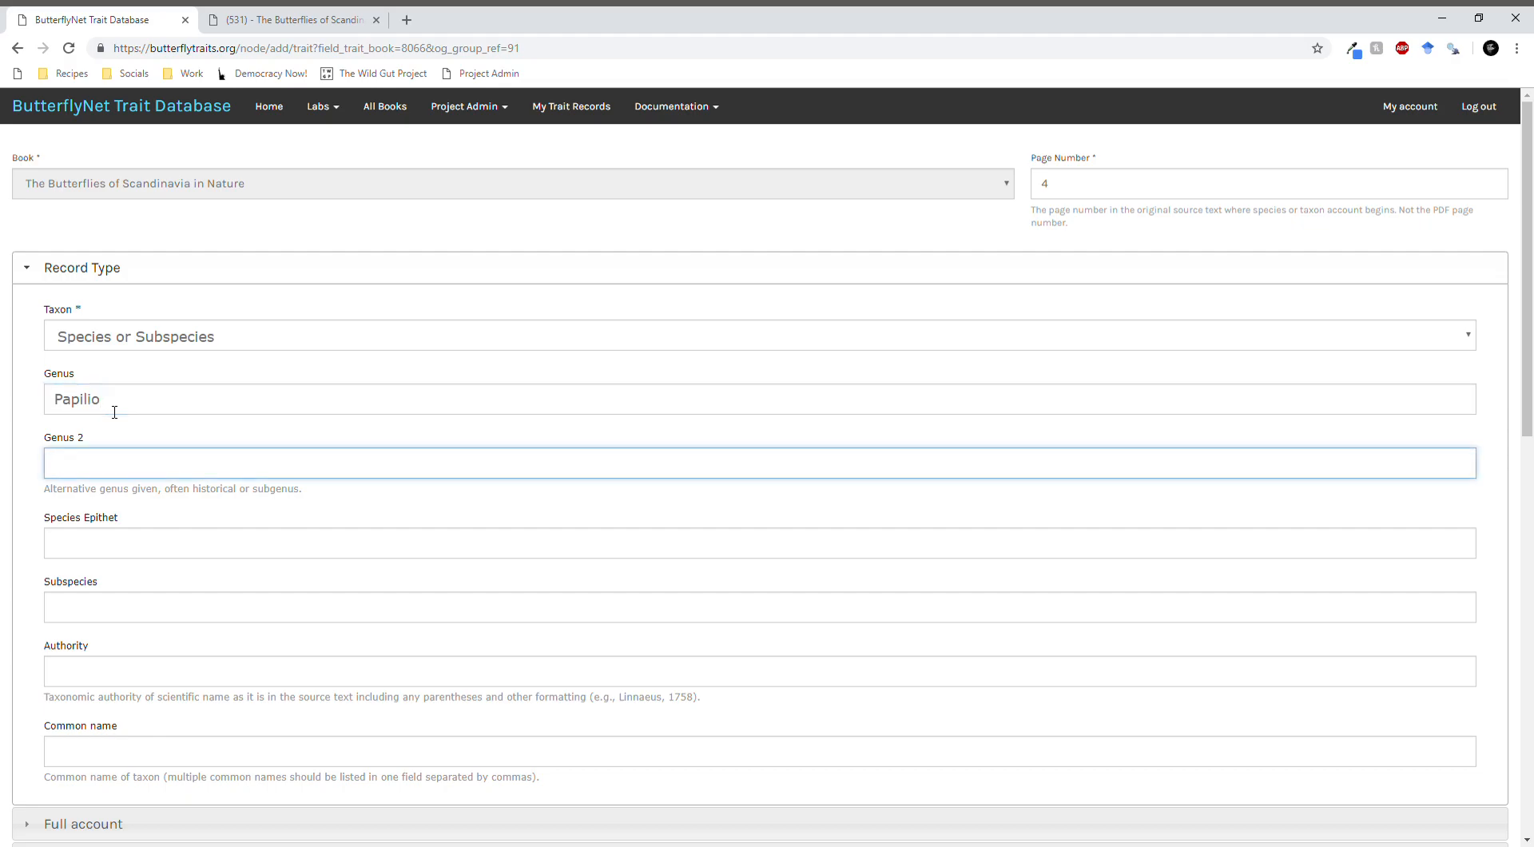
- Check the species name in the PDF and enter machaon in the record's Genus 2 field
click(206, 21)
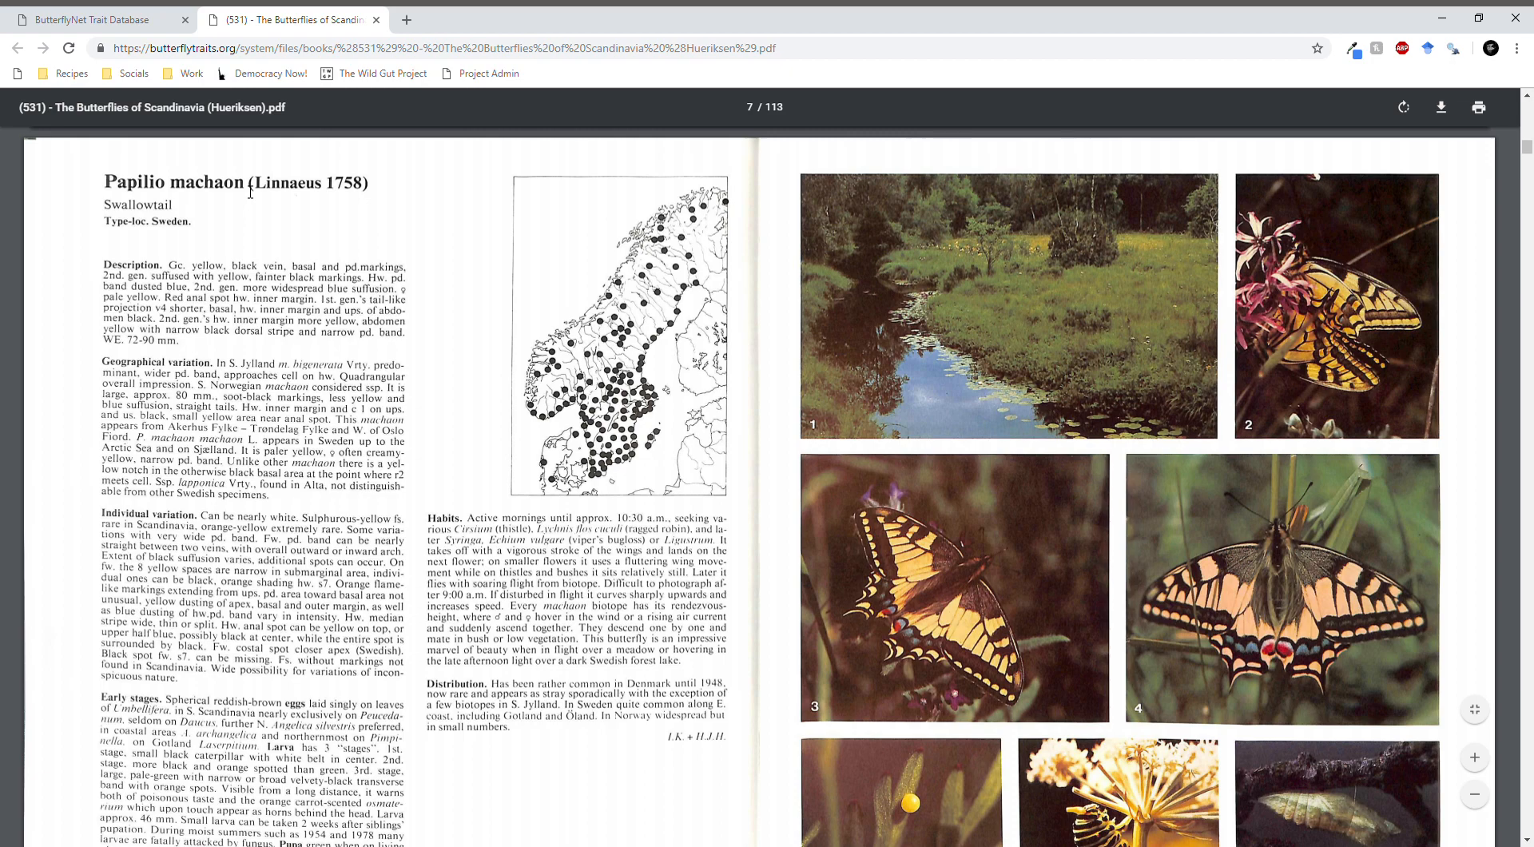
click(143, 21)
text(machaon)
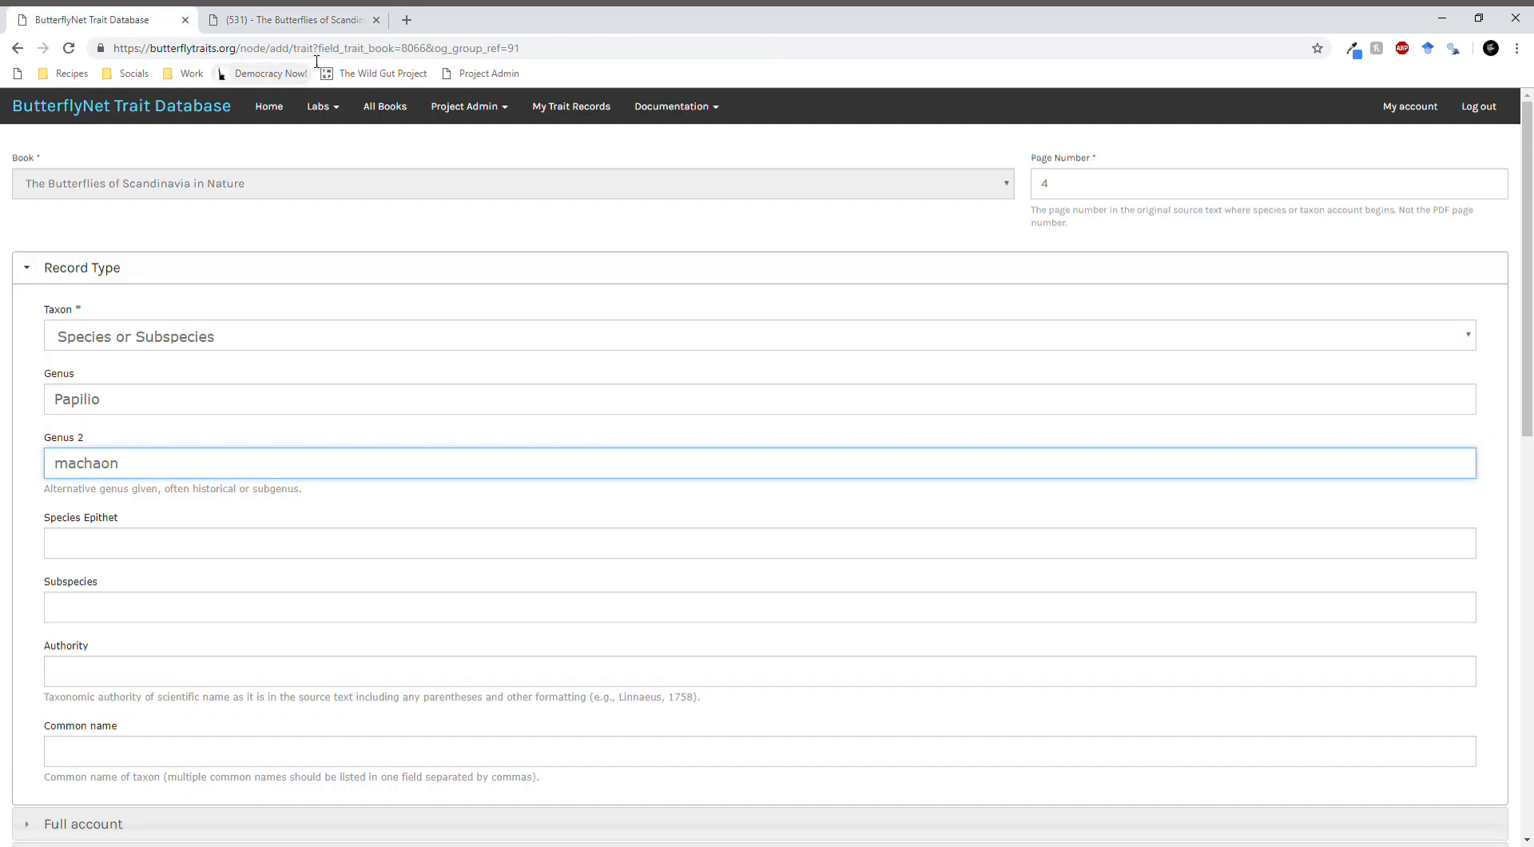
- Examine the Papilio machaon account in the PDF and continue to the following Parnassius apollo account
click(288, 20)
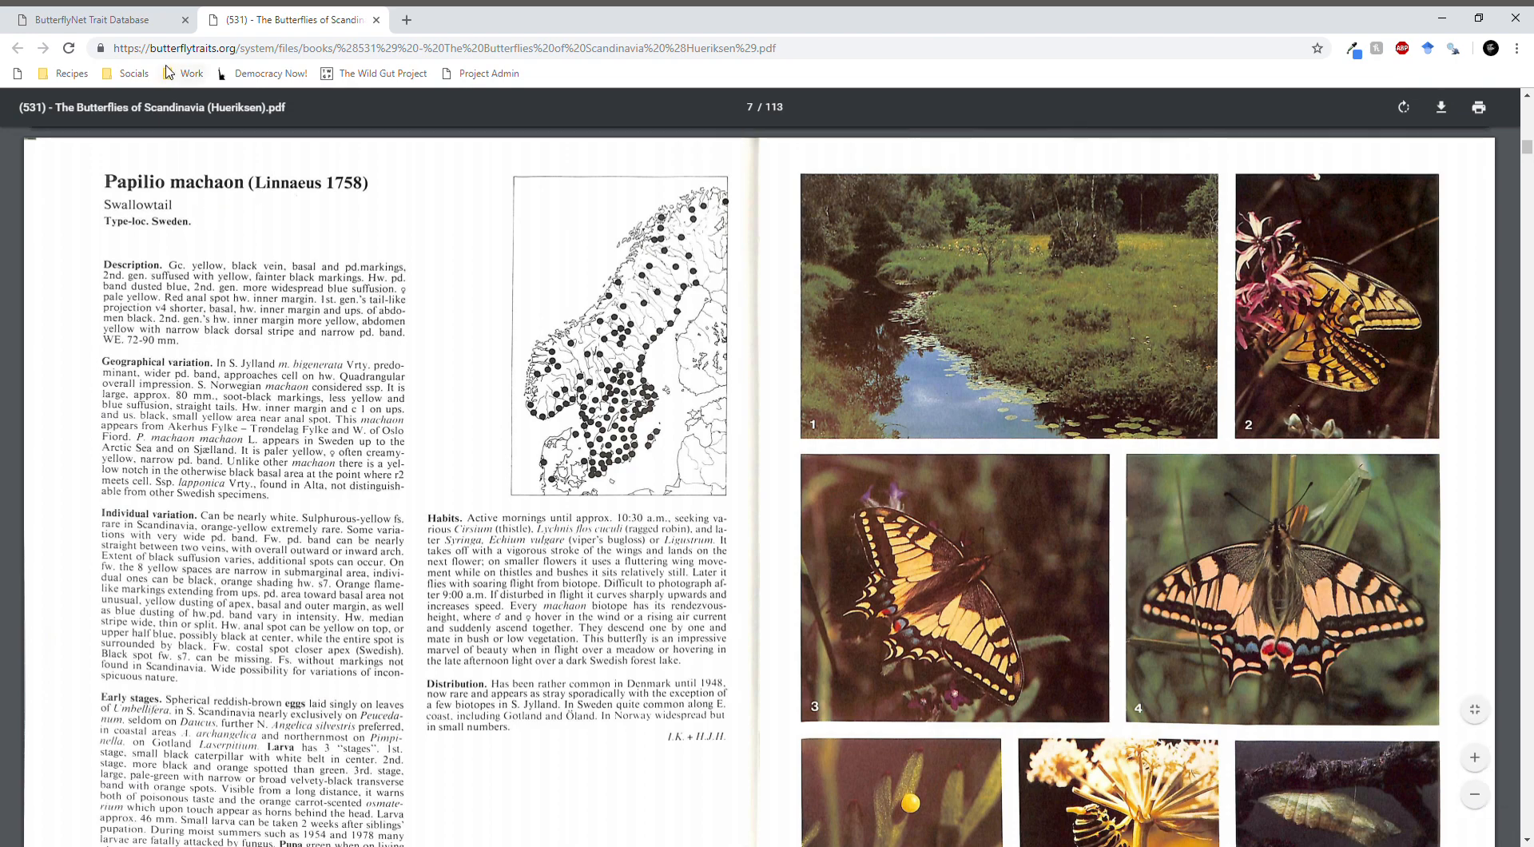
click(149, 21)
click(134, 551)
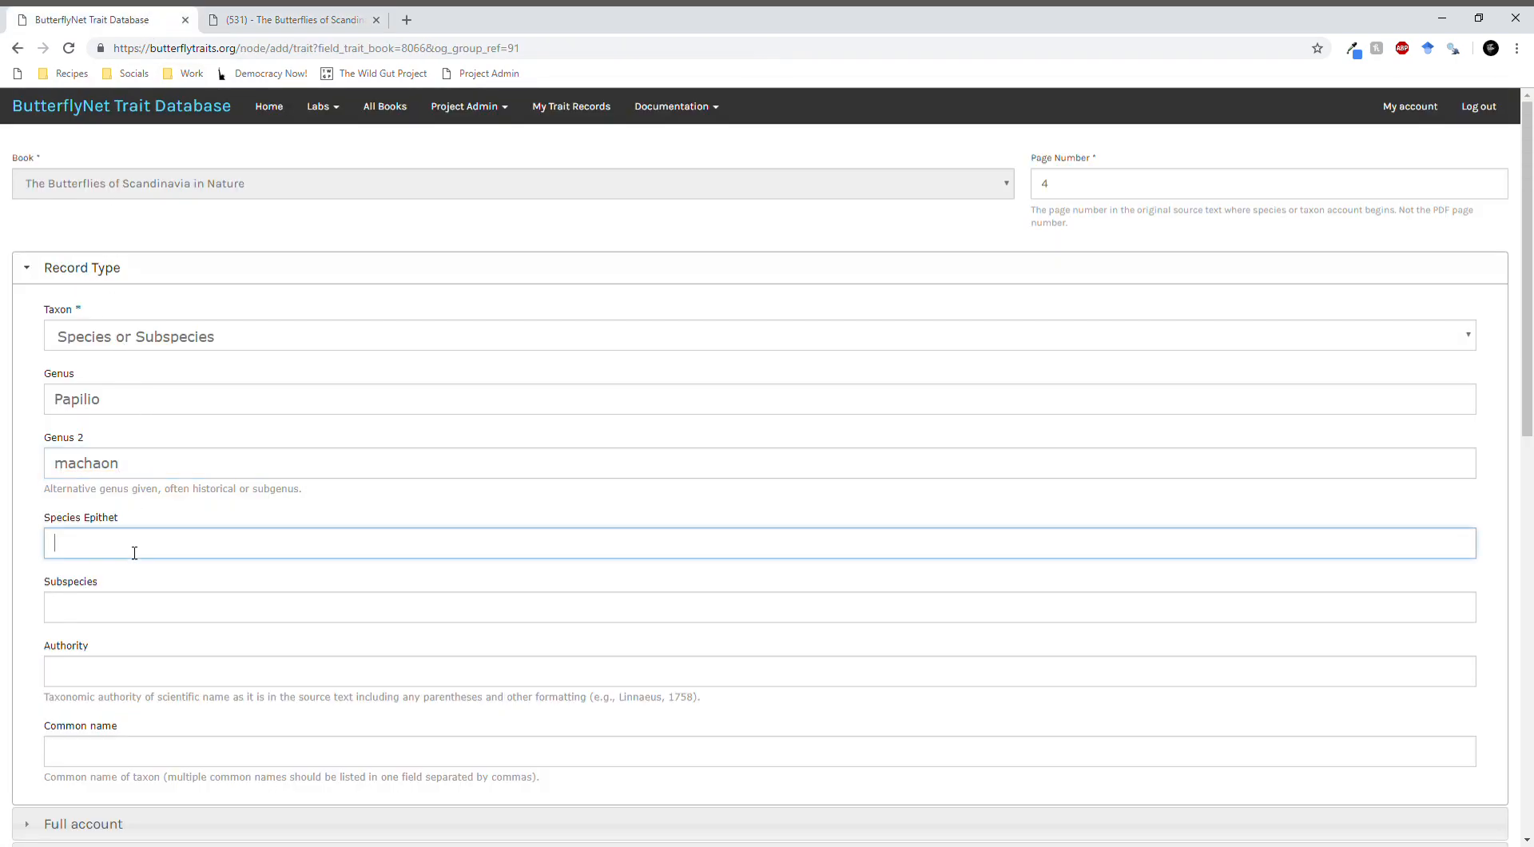
scroll(195, 499, down, 3)
scroll(200, 479, up, 3)
click(288, 20)
drag(105, 180, 290, 446)
click(291, 446)
scroll(313, 382, down, 3)
scroll(313, 381, up, 4)
scroll(273, 416, down, 12)
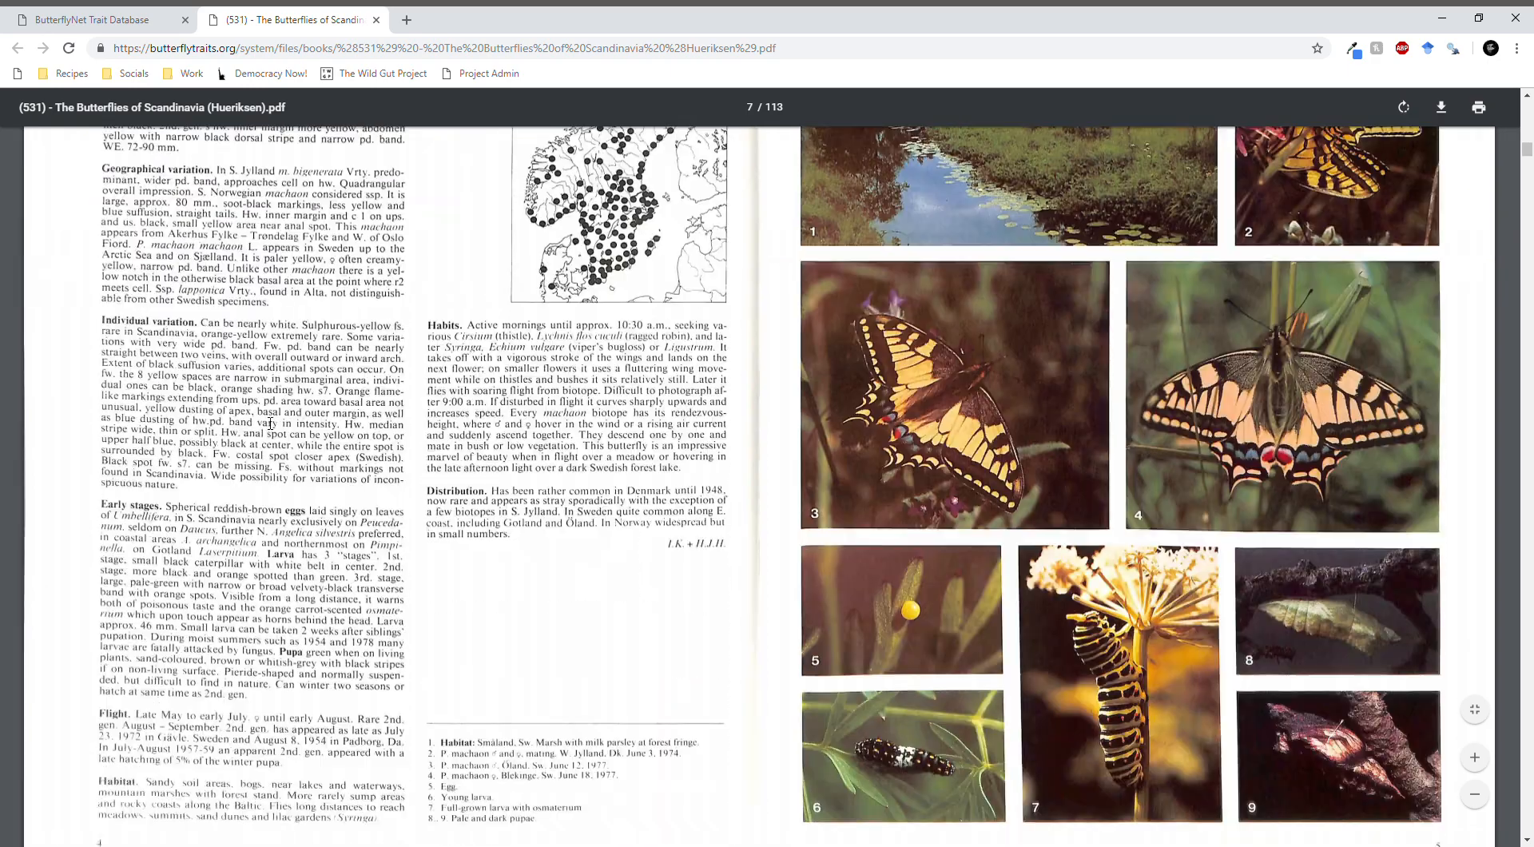
- Move machaon from the record's Genus 2 field to its Species Epithet field
click(97, 24)
scroll(126, 495, down, 2)
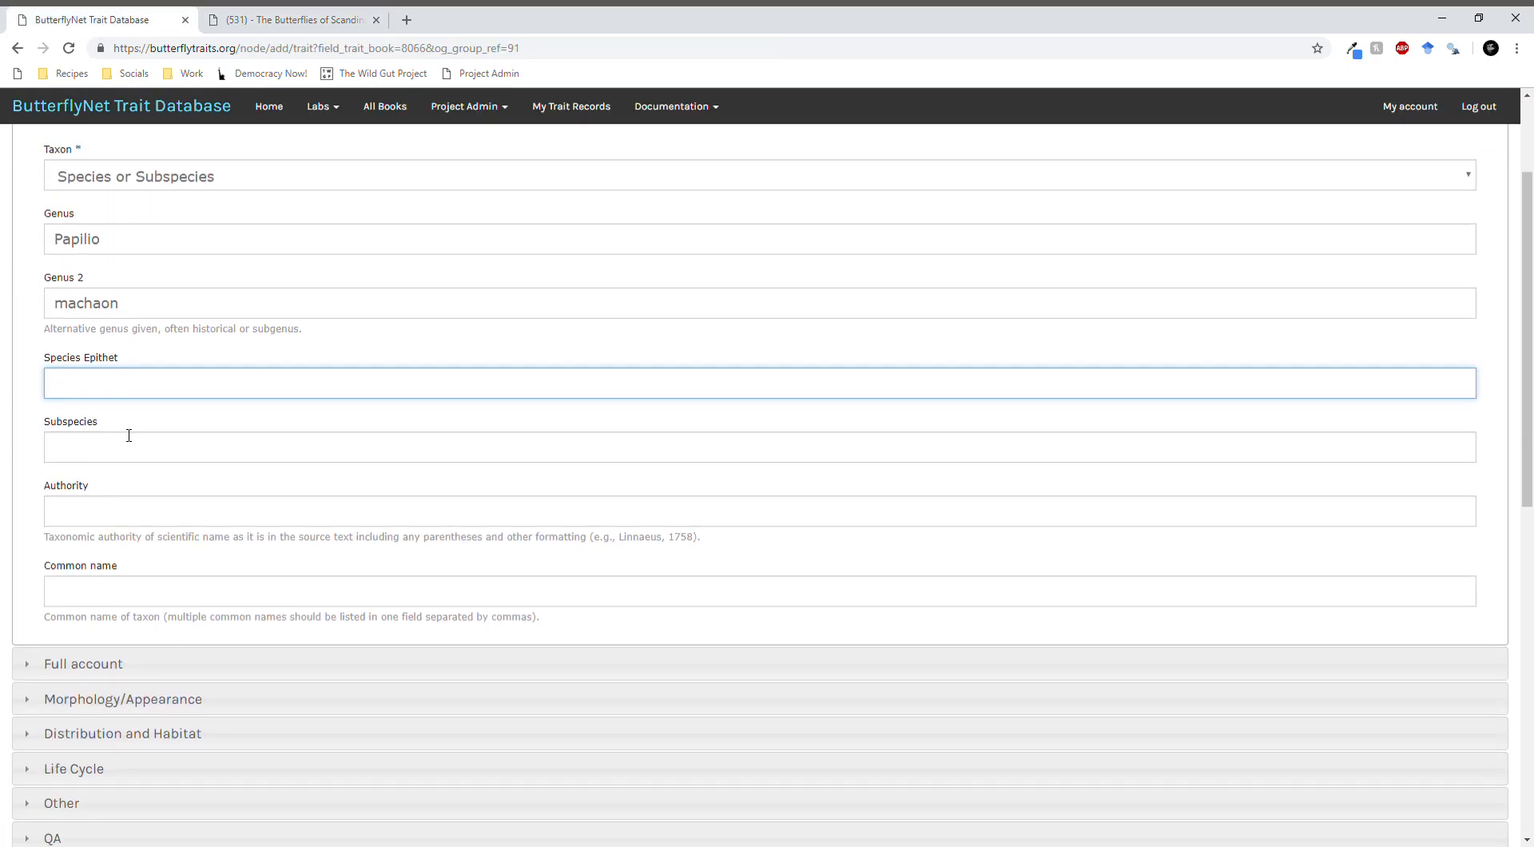
drag(141, 313, 14, 307)
key(ctrl+x)
click(105, 389)
key(ctrl+v)
key(Tab)
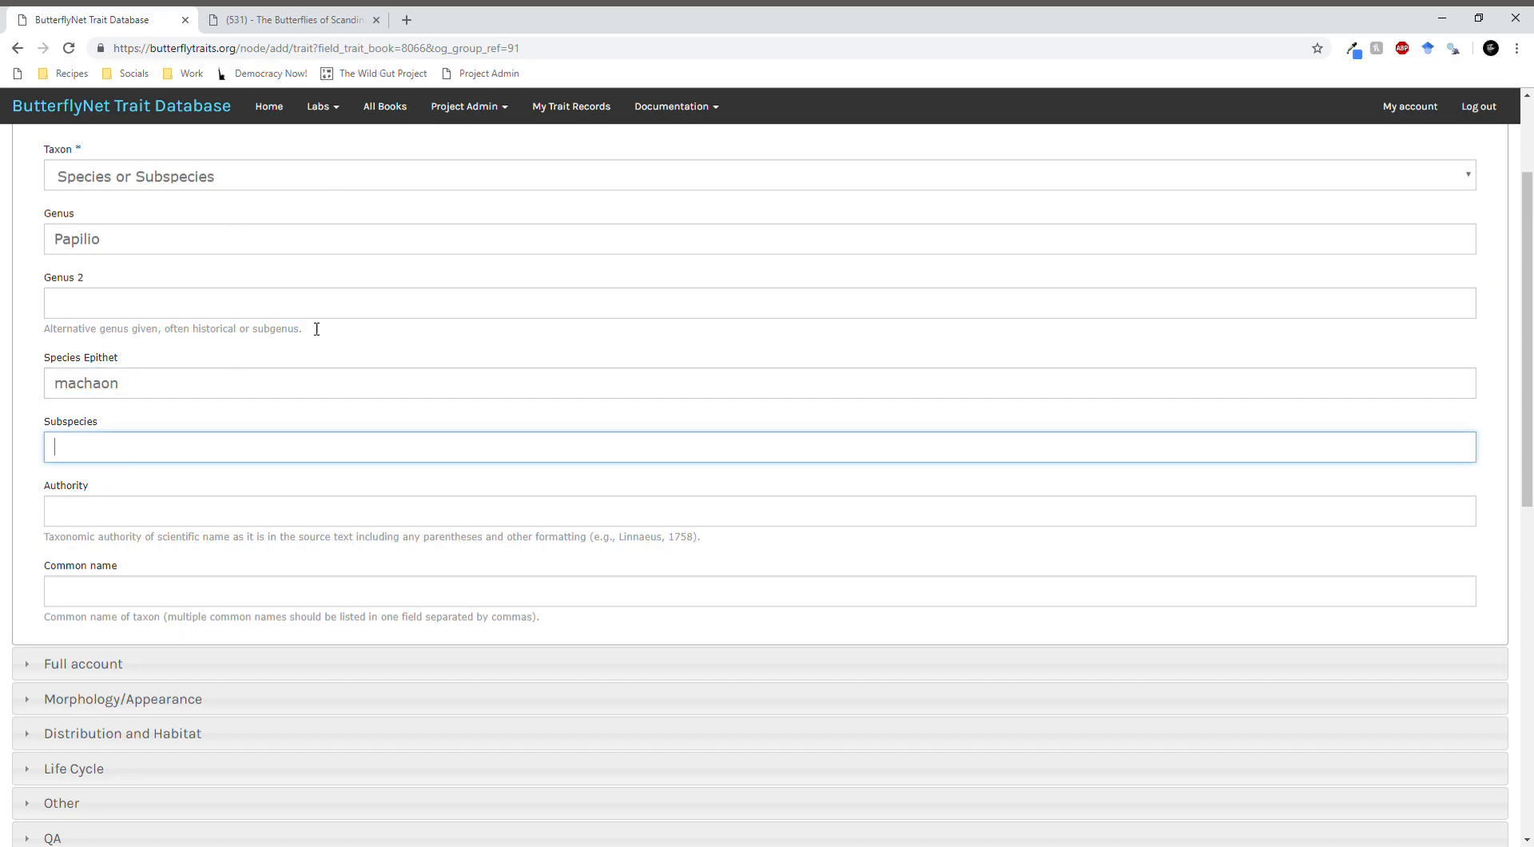
- Open the record's Full account section and review the Parnassius apollo text in the PDF as an example of a full species account
click(316, 20)
click(69, 18)
scroll(229, 503, up, 2)
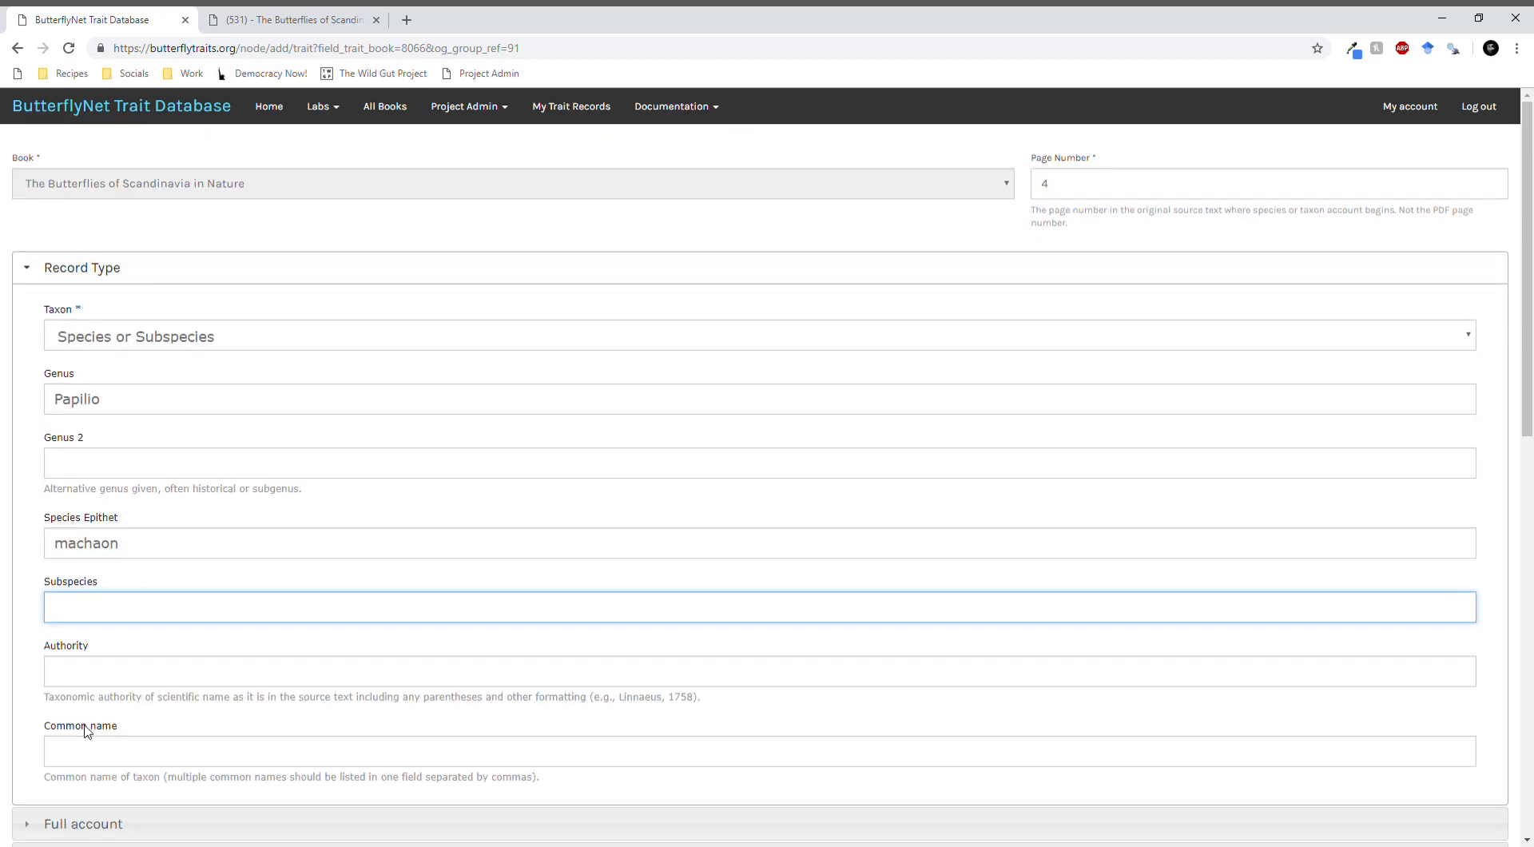
scroll(87, 731, down, 2)
click(113, 667)
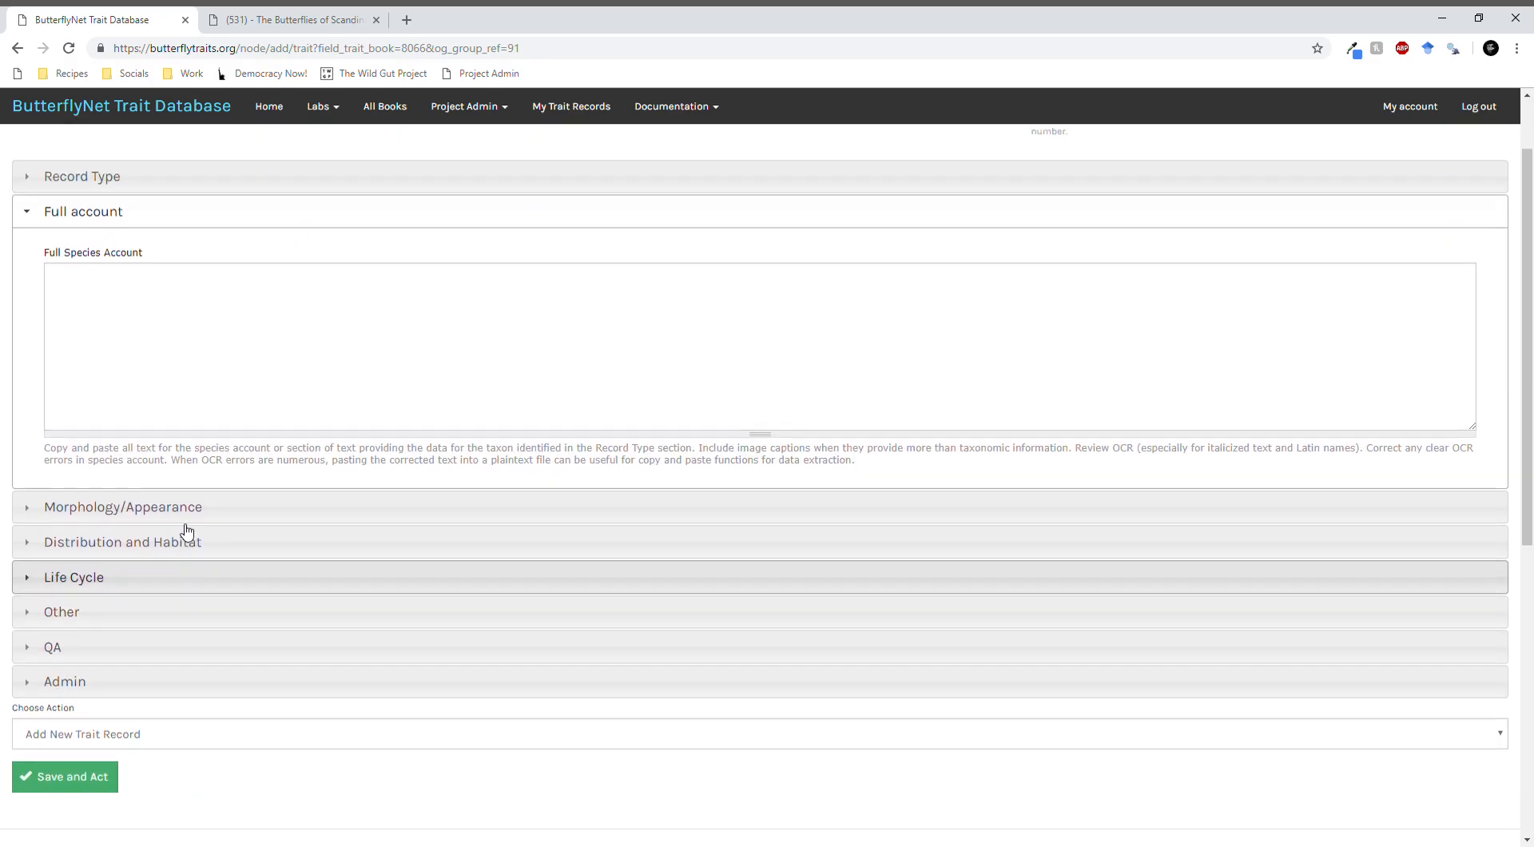
click(306, 24)
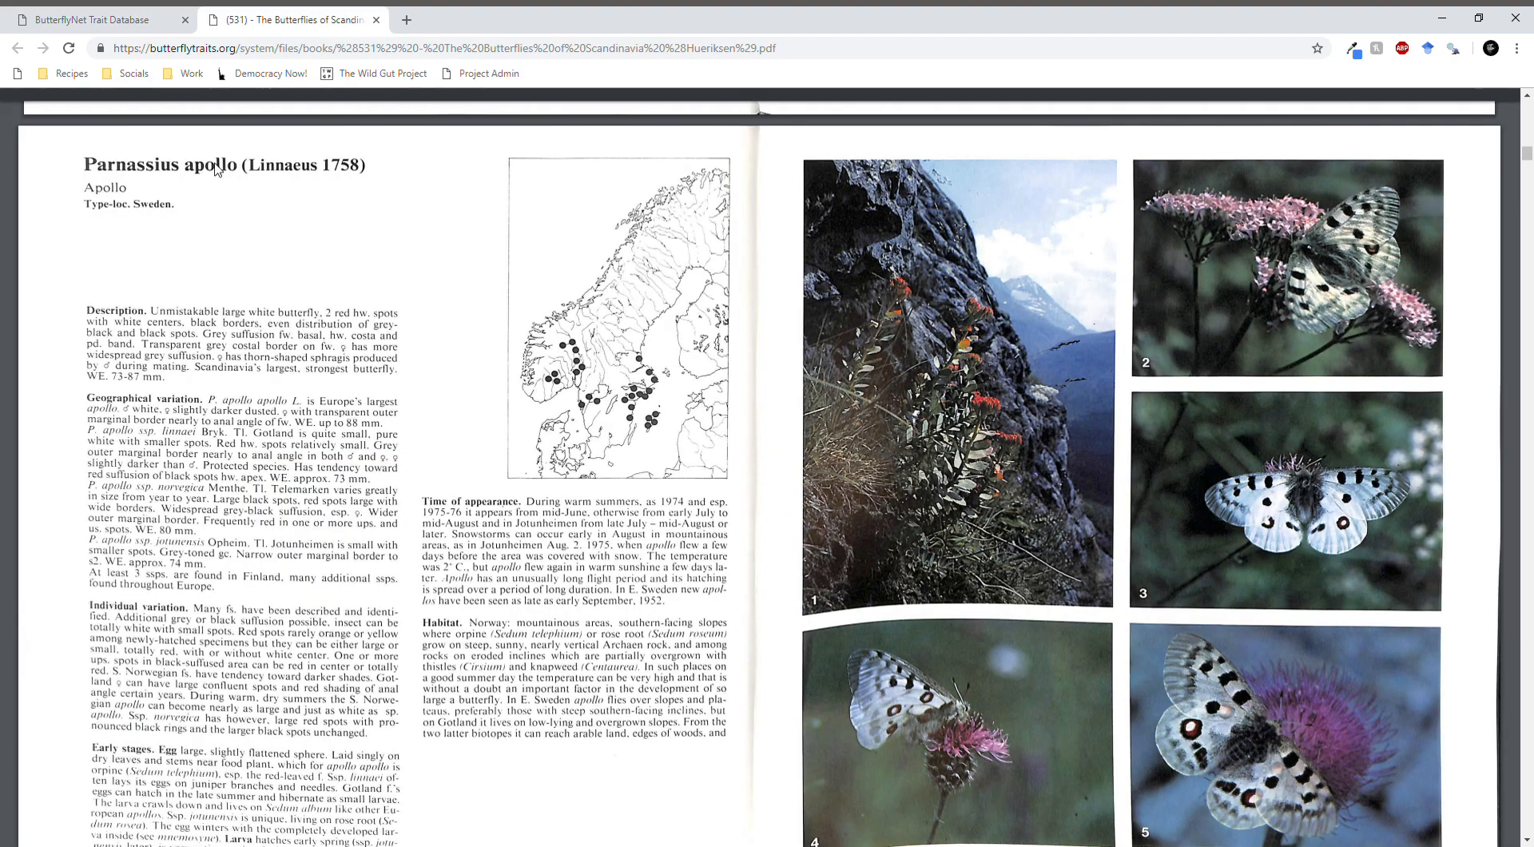
drag(84, 160, 732, 572)
scroll(484, 715, down, 2)
drag(341, 381, 334, 376)
click(87, 23)
click(200, 328)
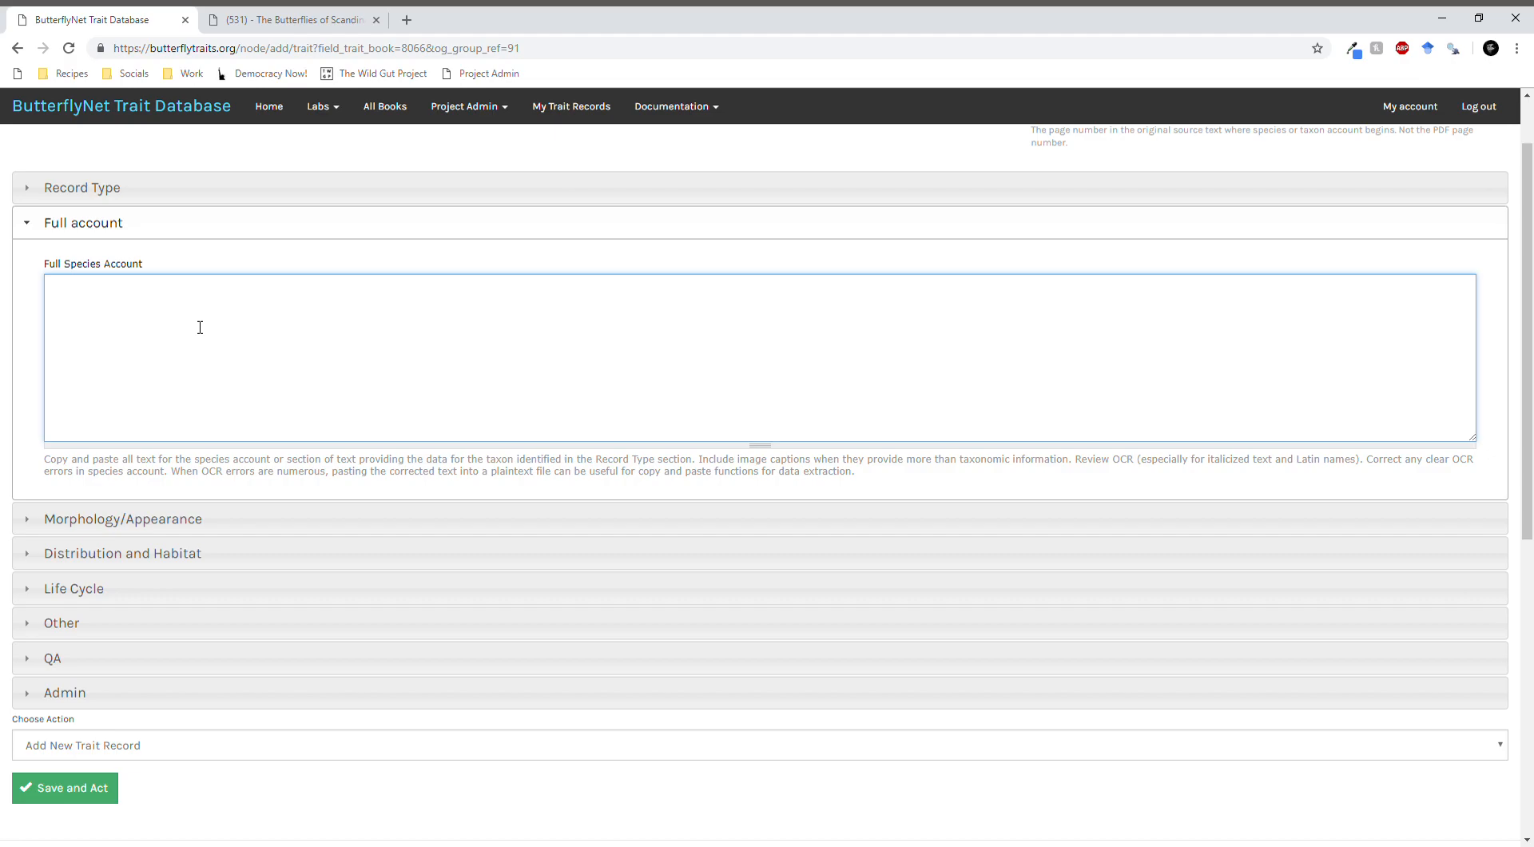
- Examine the Wing Size, female, male and unspecified-sex wingspan, and Adult forms fields of the Morphology/Appearance section
click(152, 521)
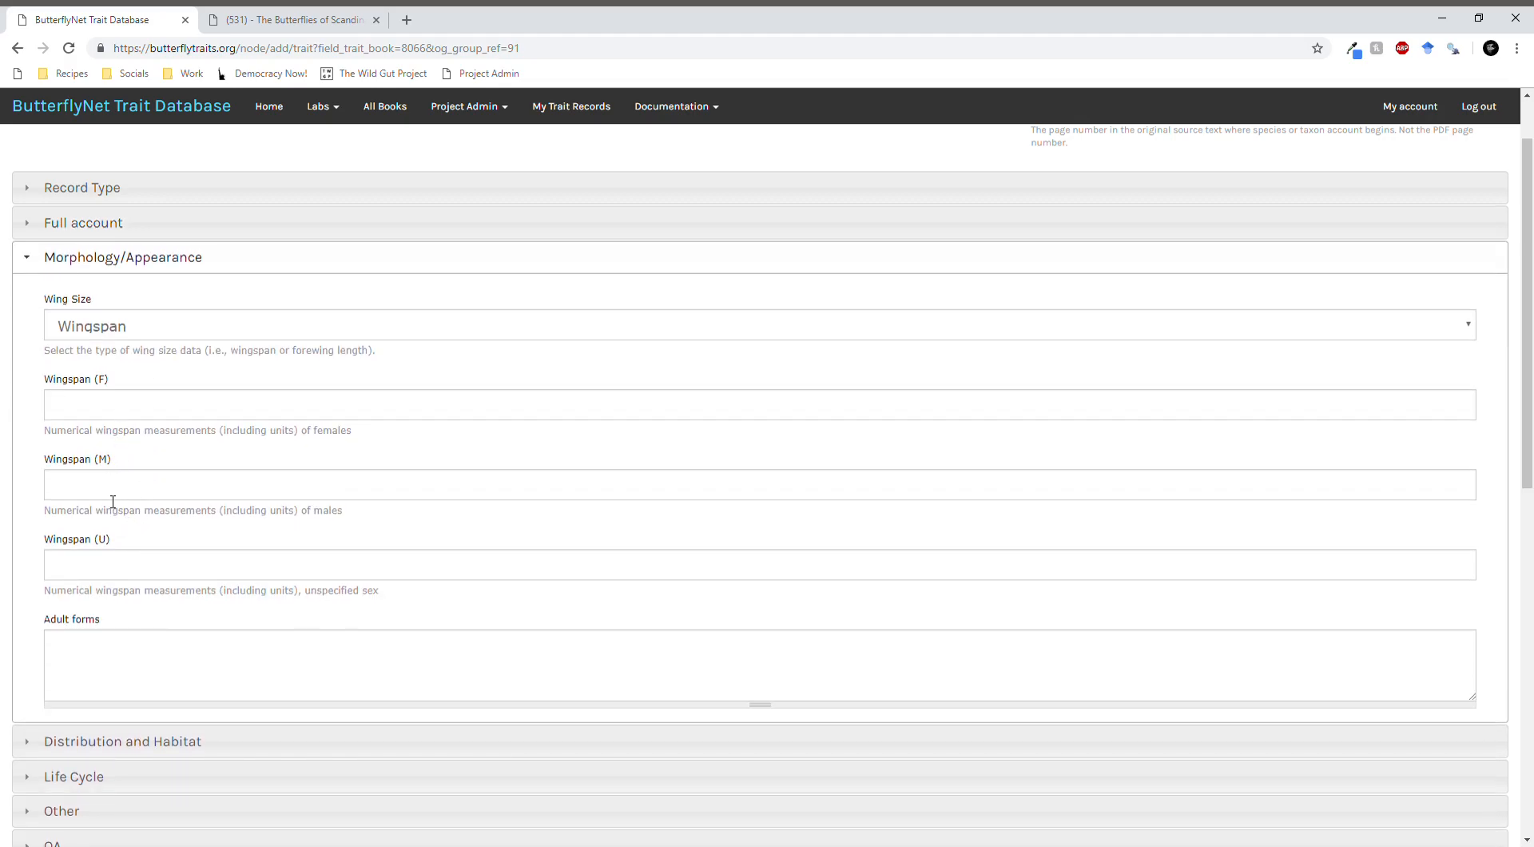
click(202, 408)
click(195, 490)
click(182, 572)
click(162, 655)
click(160, 563)
click(157, 489)
click(143, 332)
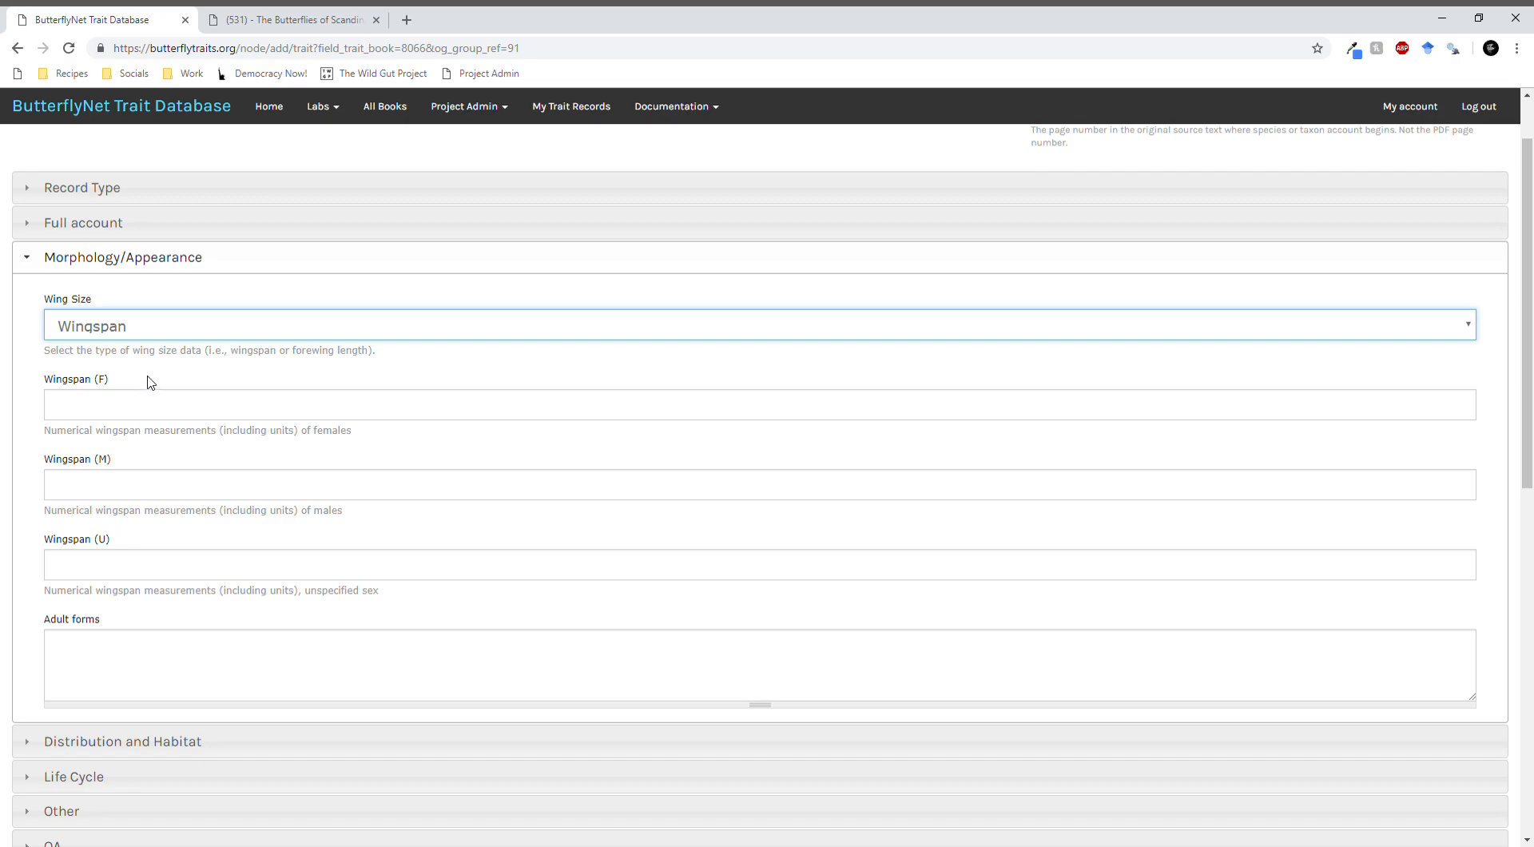
click(192, 299)
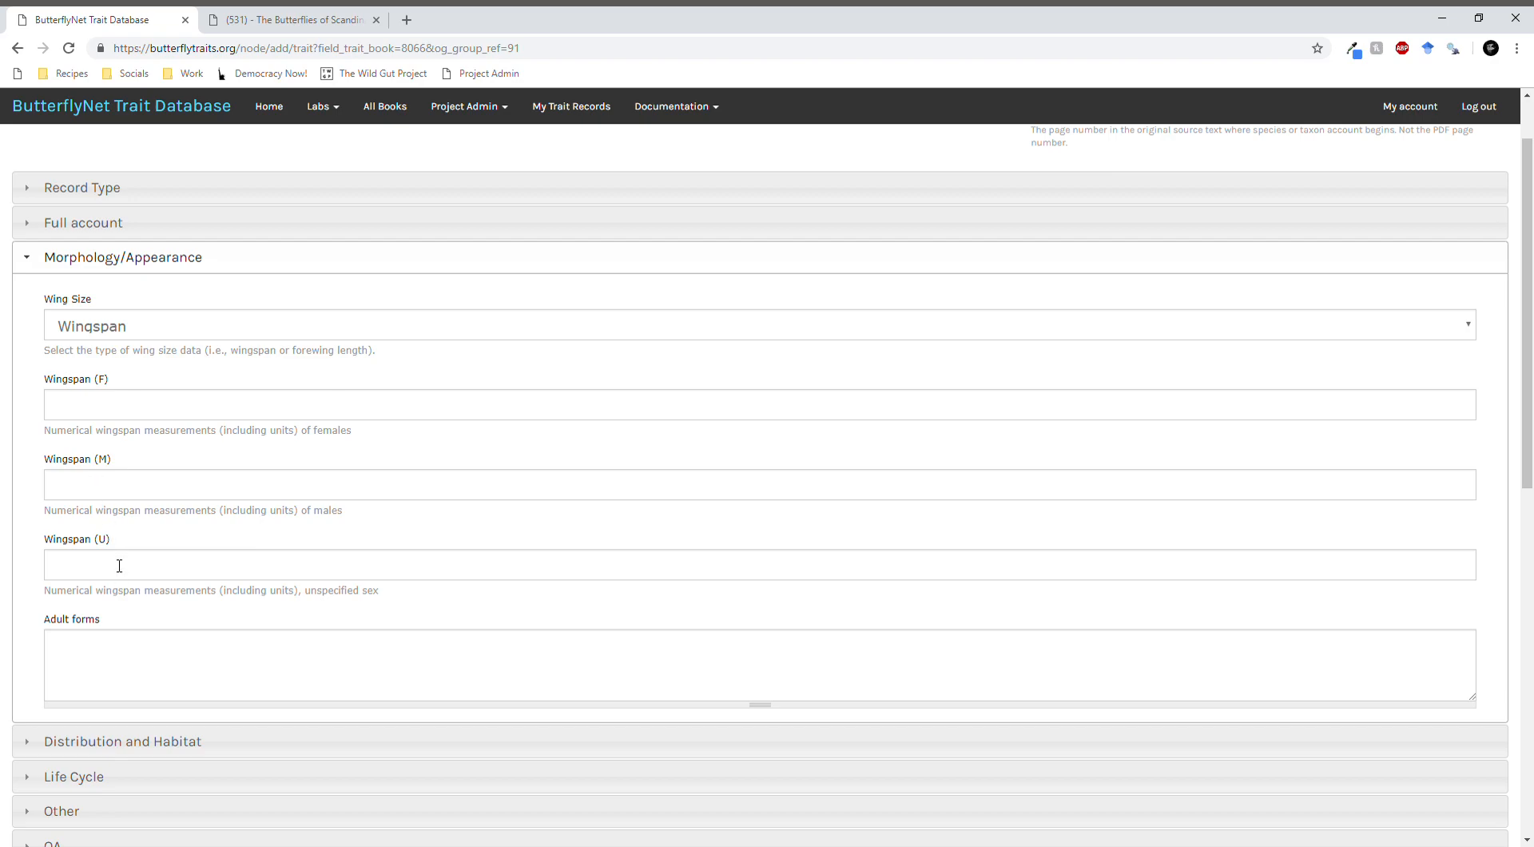
- Examine the fields of the Distribution and Habitat, Life Cycle and Other sections of the trait record
scroll(119, 599, down, 1)
click(128, 658)
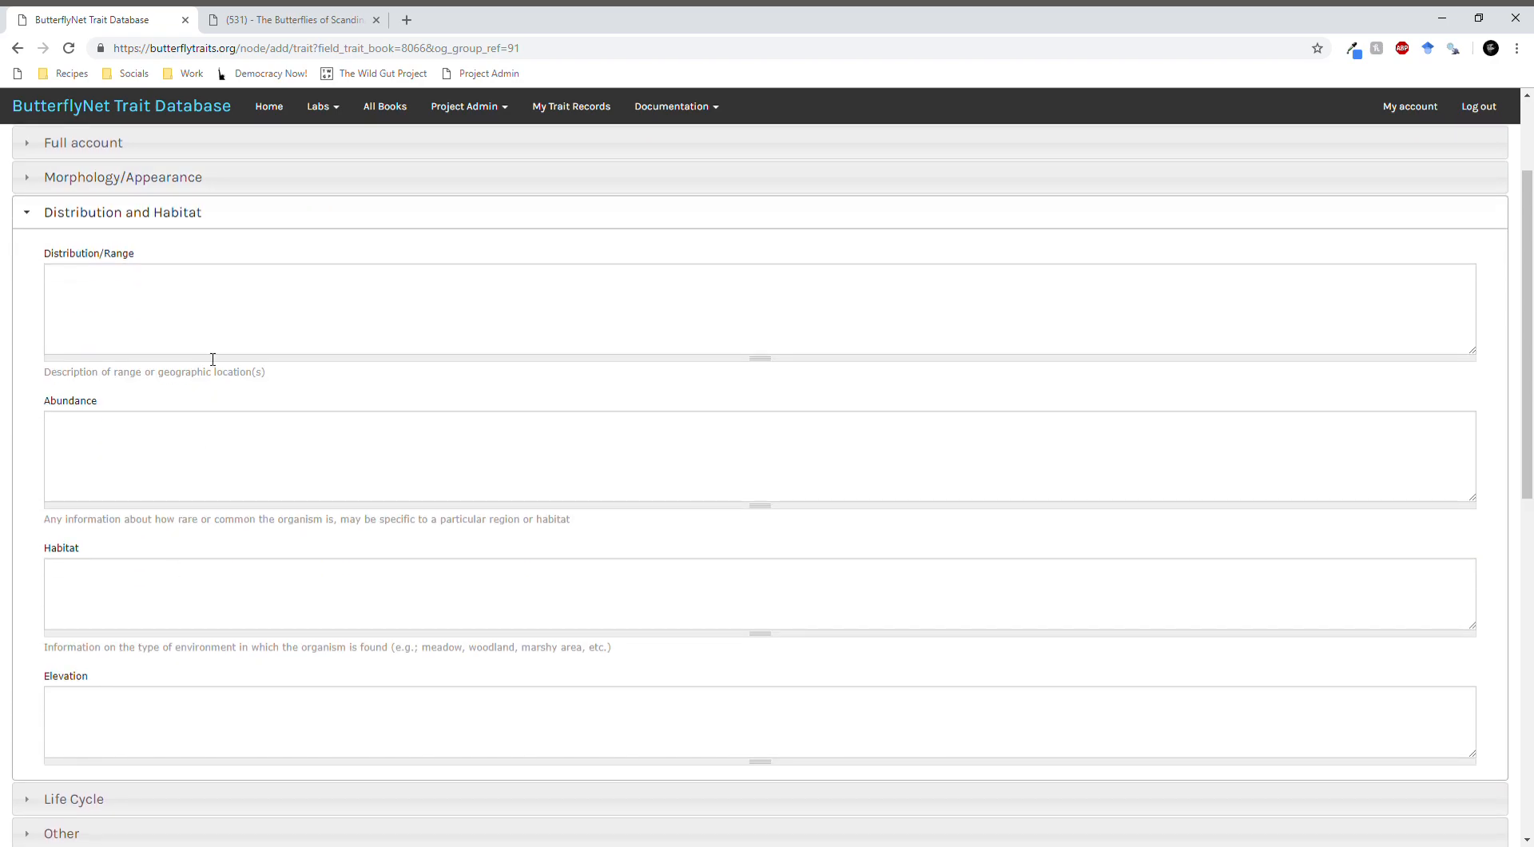
click(89, 798)
scroll(165, 320, down, 2)
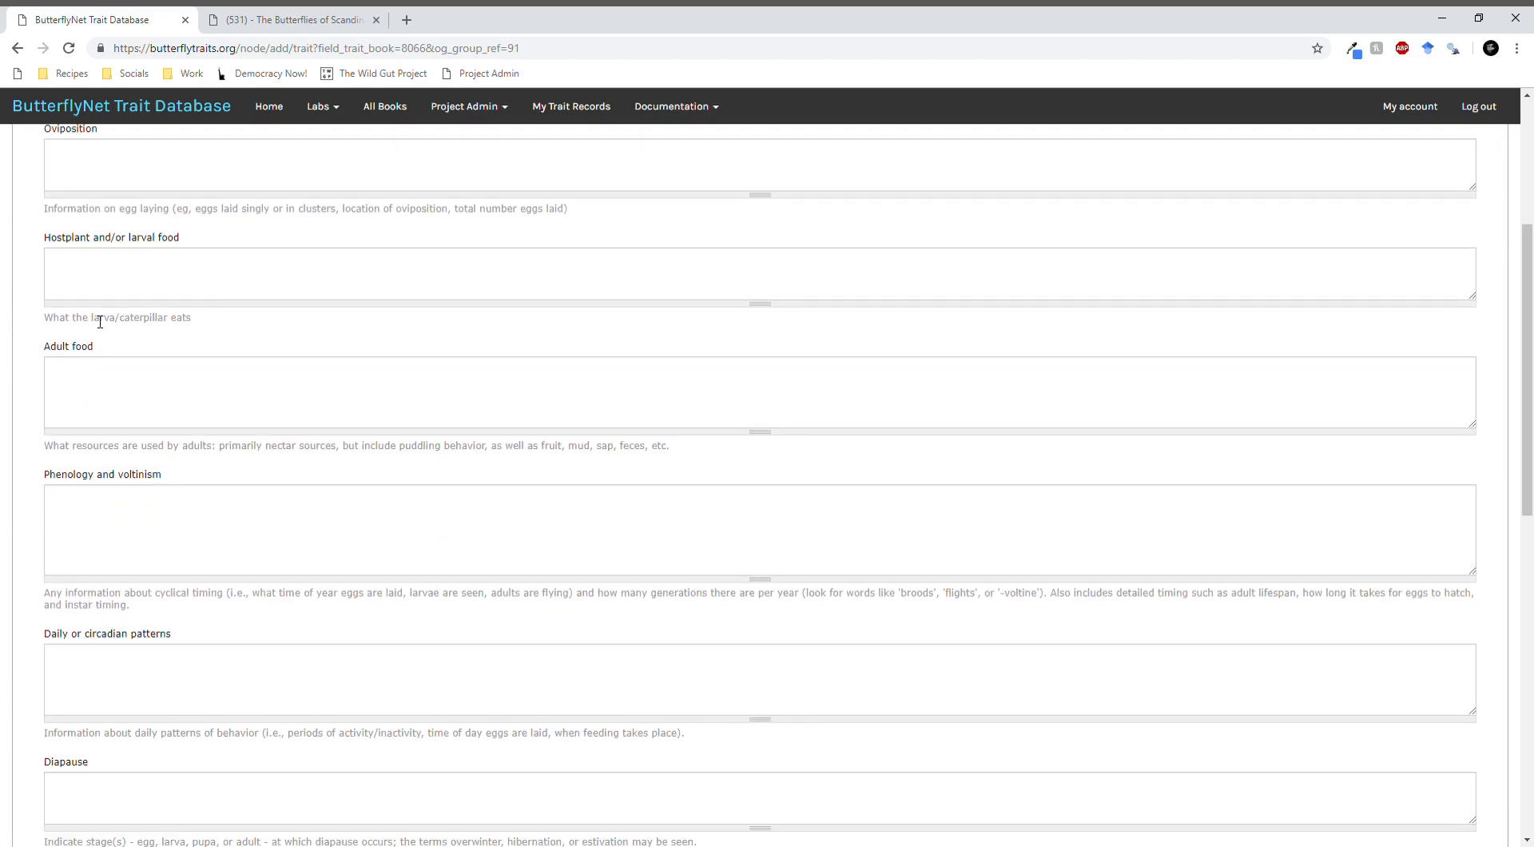
scroll(86, 699, down, 5)
click(104, 484)
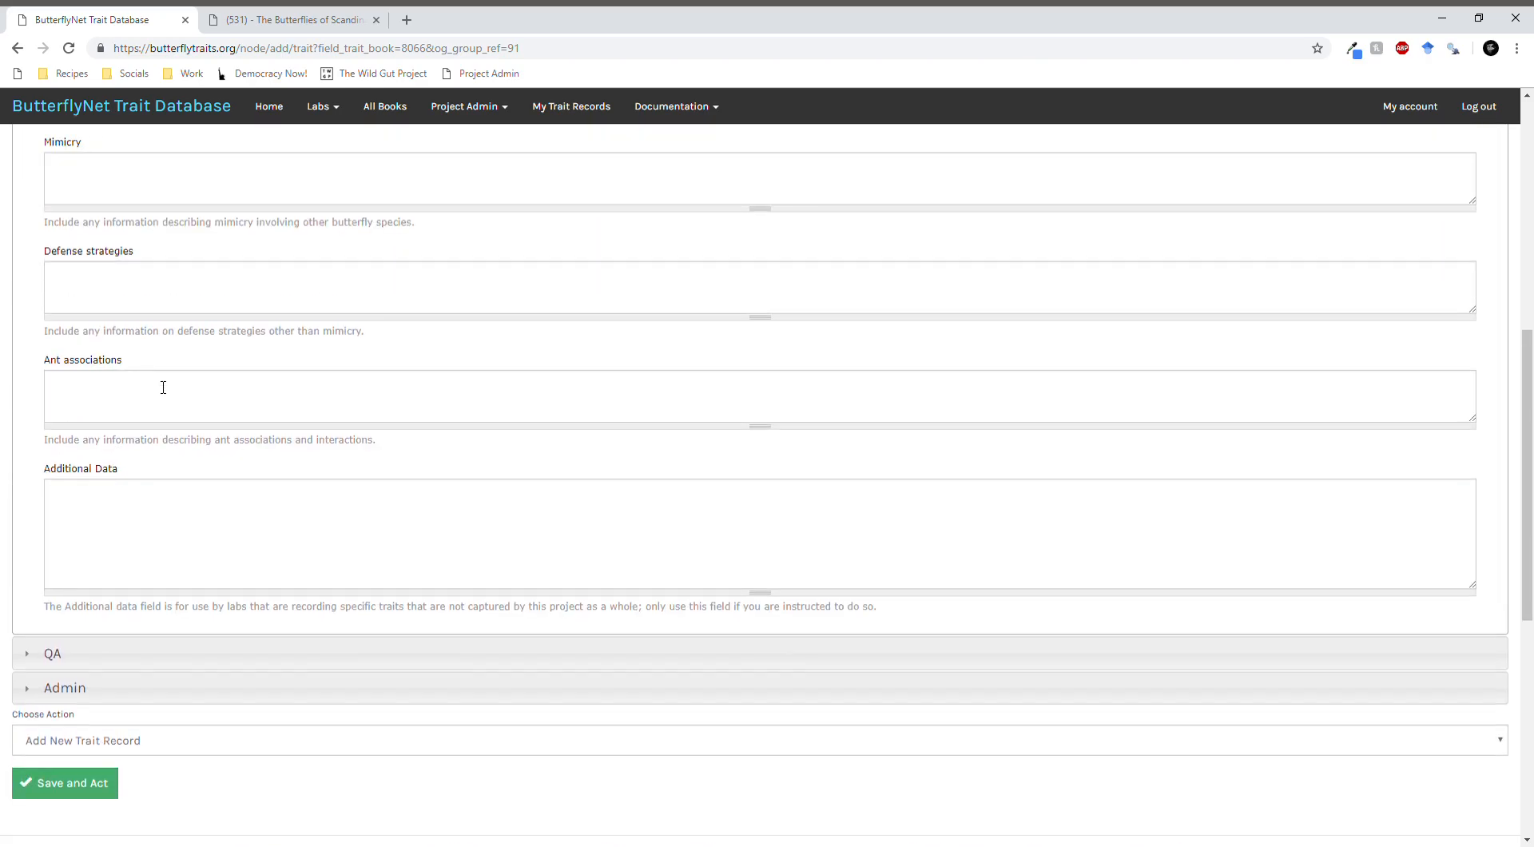
scroll(172, 352, up, 2)
scroll(182, 317, up, 2)
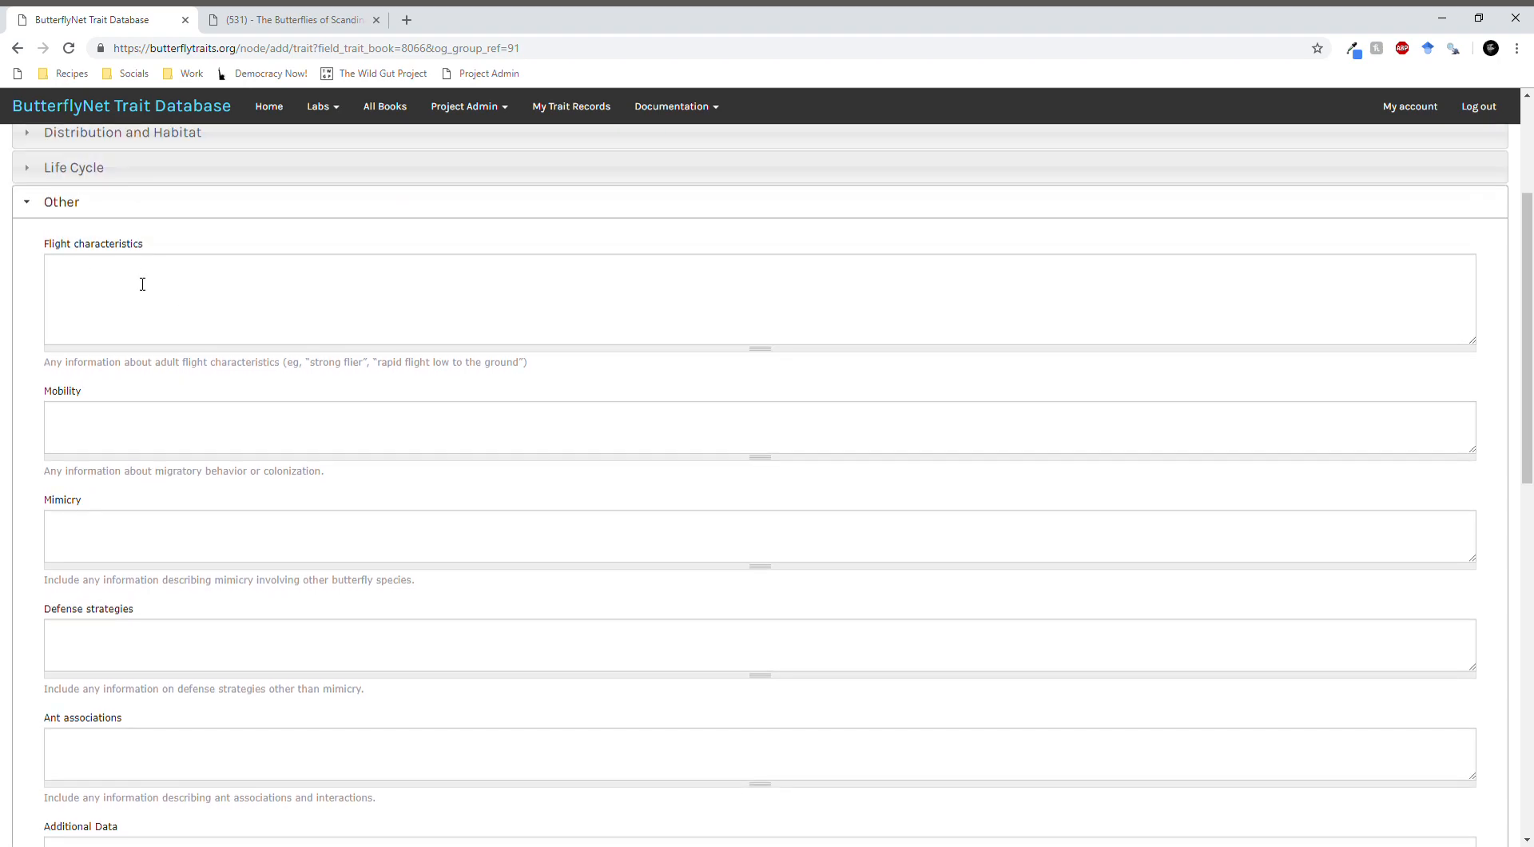
scroll(151, 549, down, 3)
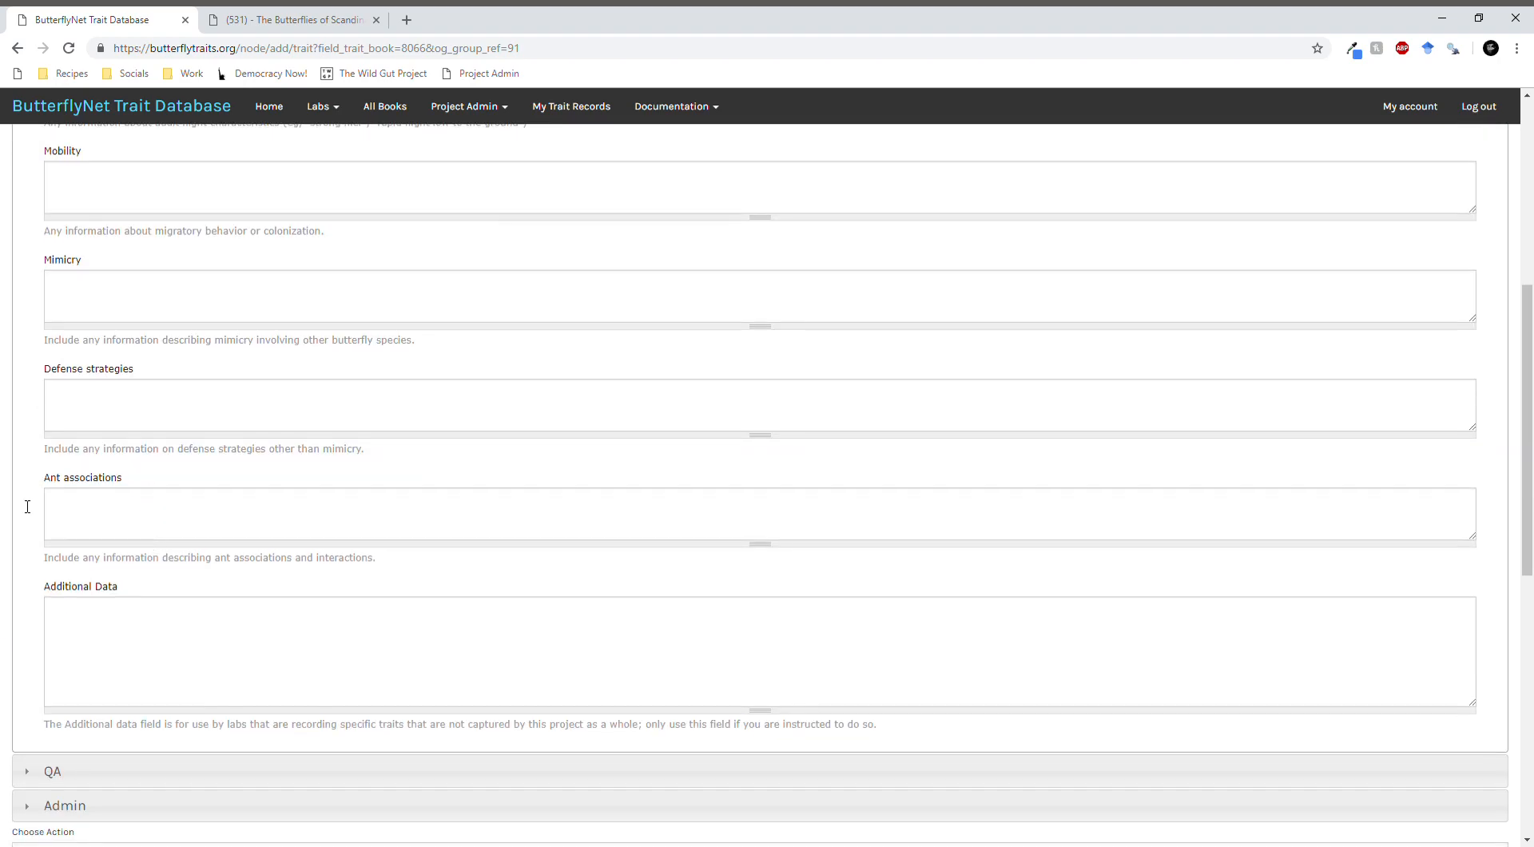
scroll(236, 543, down, 2)
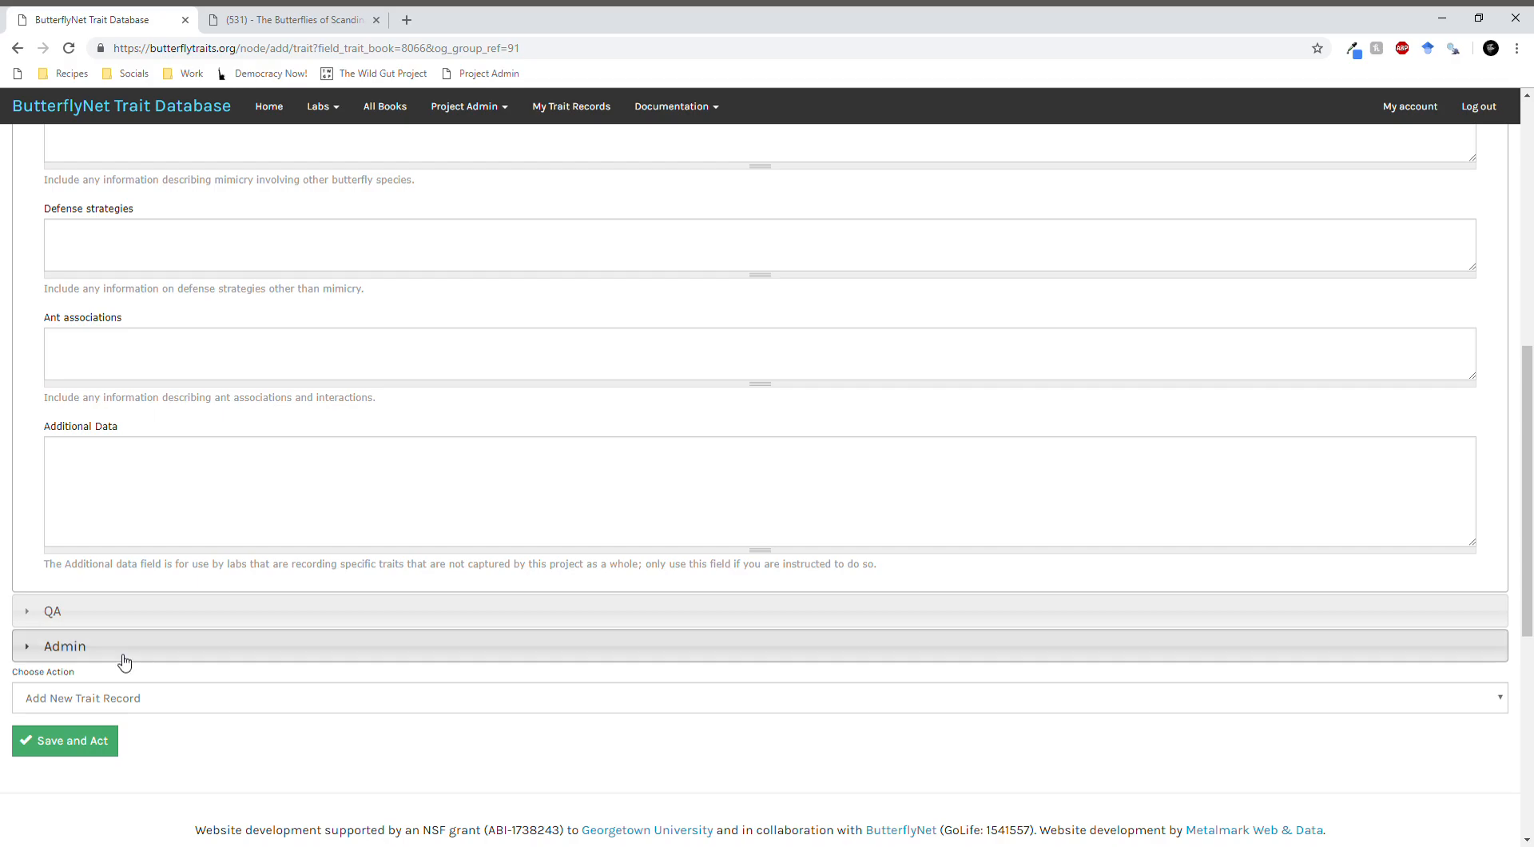
- Flag the trait record for QA and collapse its QA section
click(86, 613)
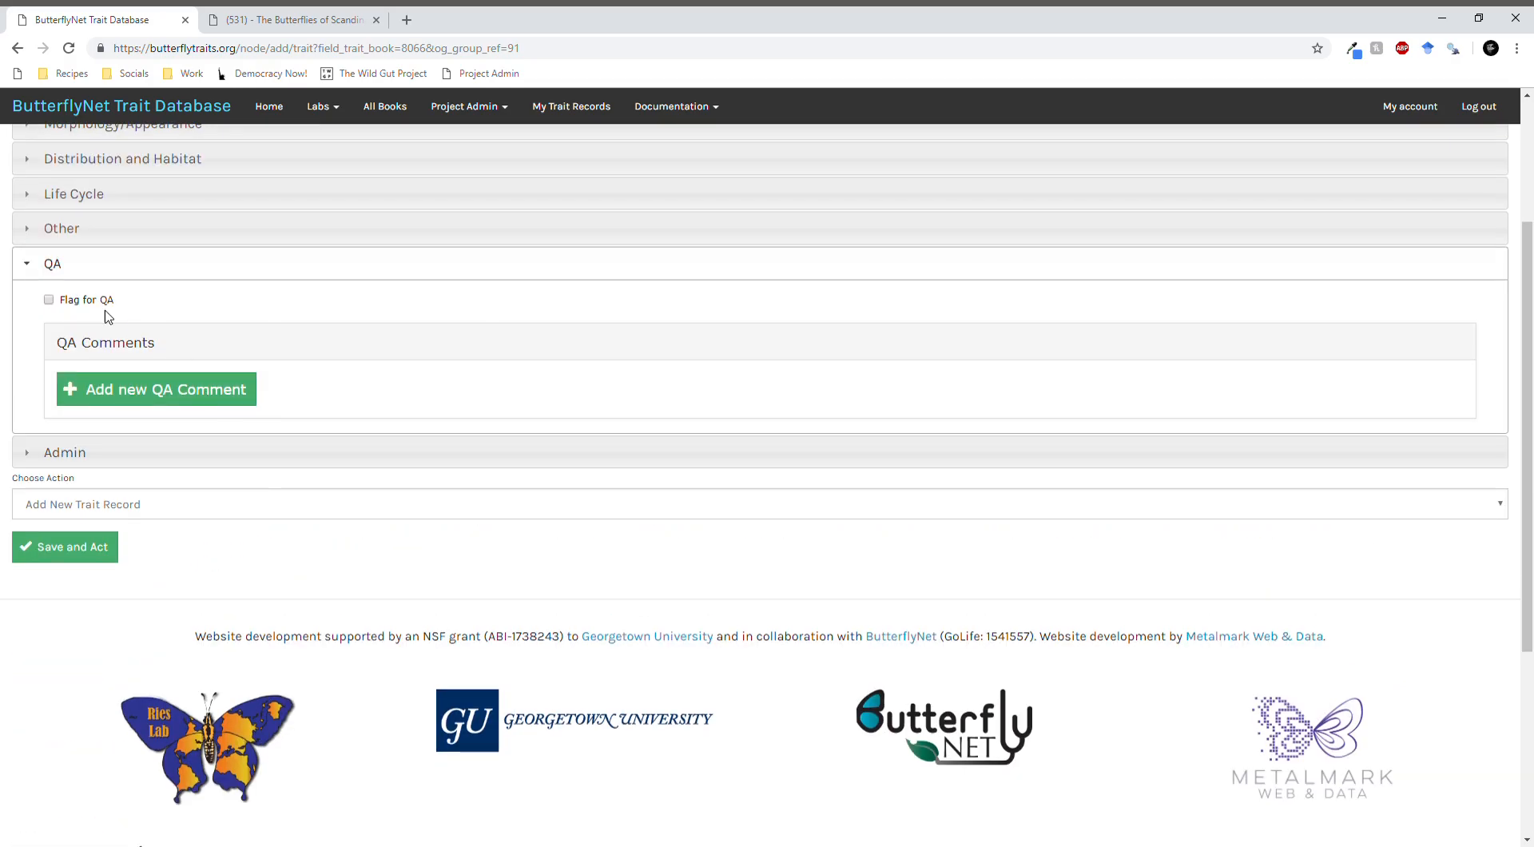
click(48, 301)
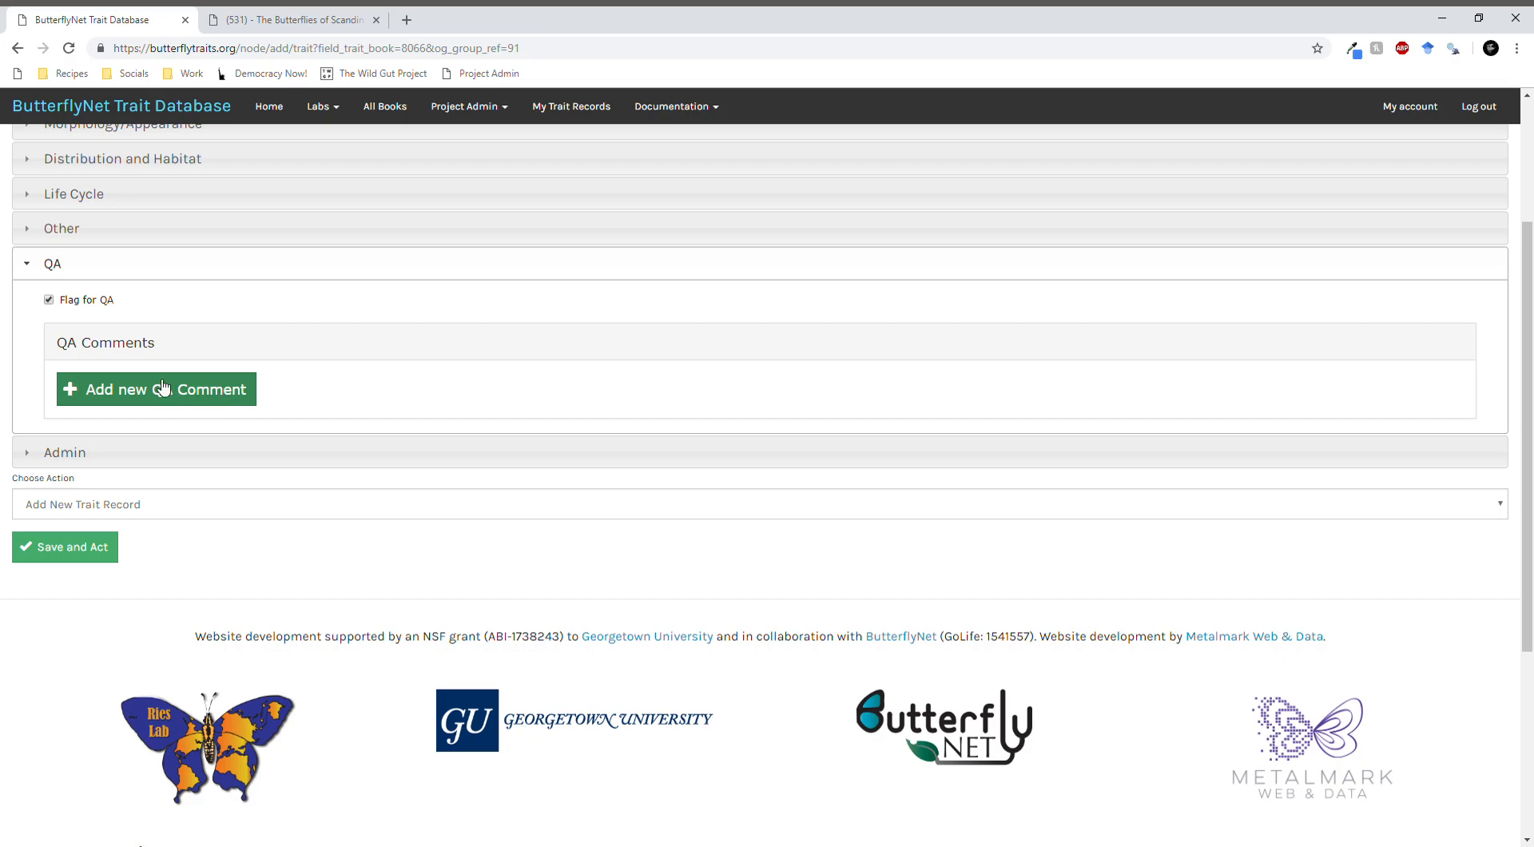
click(78, 276)
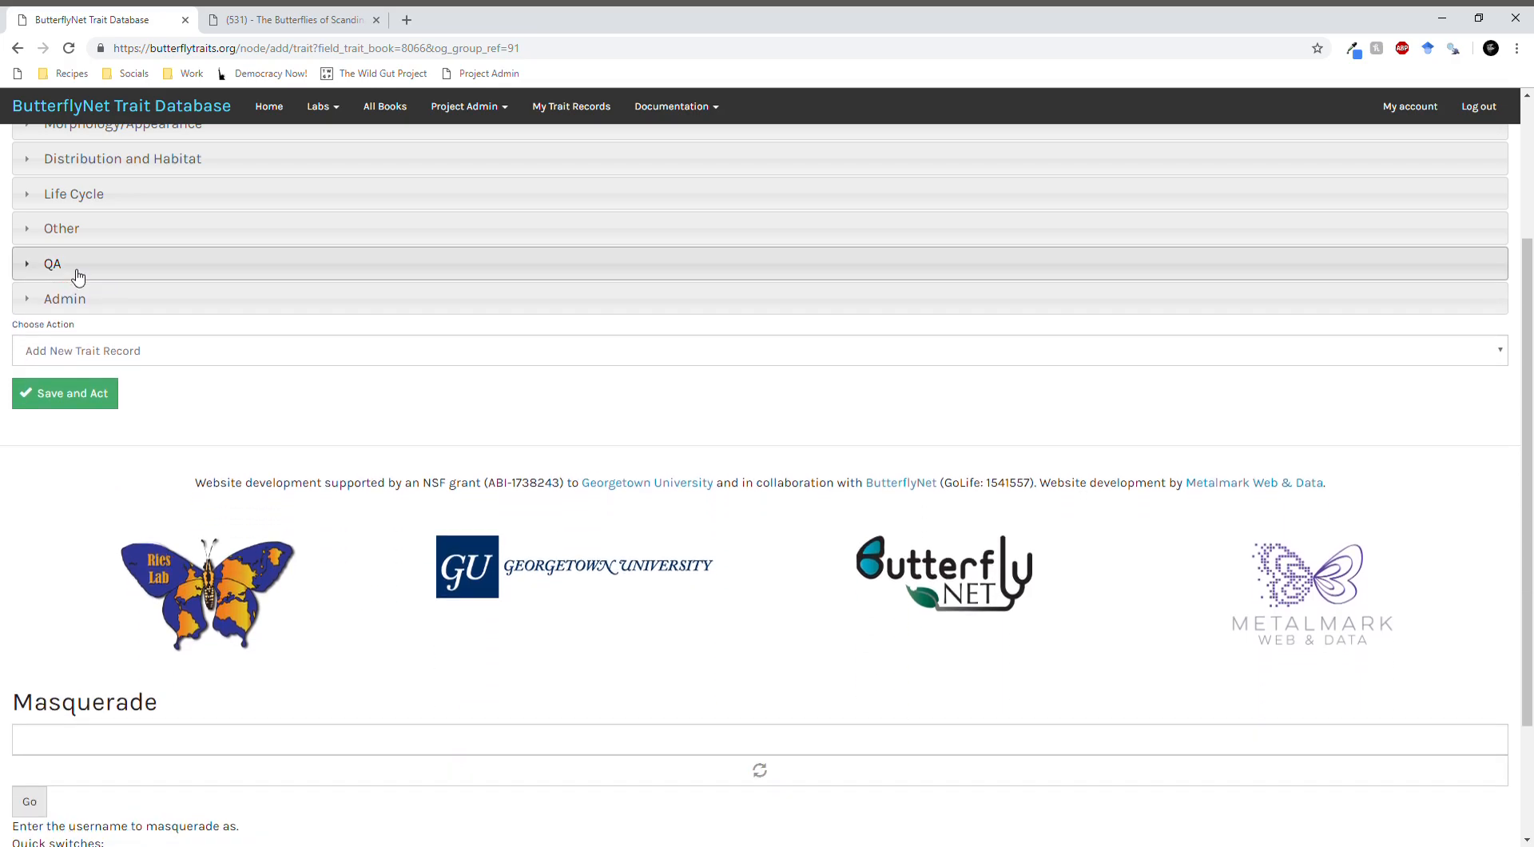
- Review the lab and group content visibility fields in the record's Admin section, and collapse the section
click(79, 298)
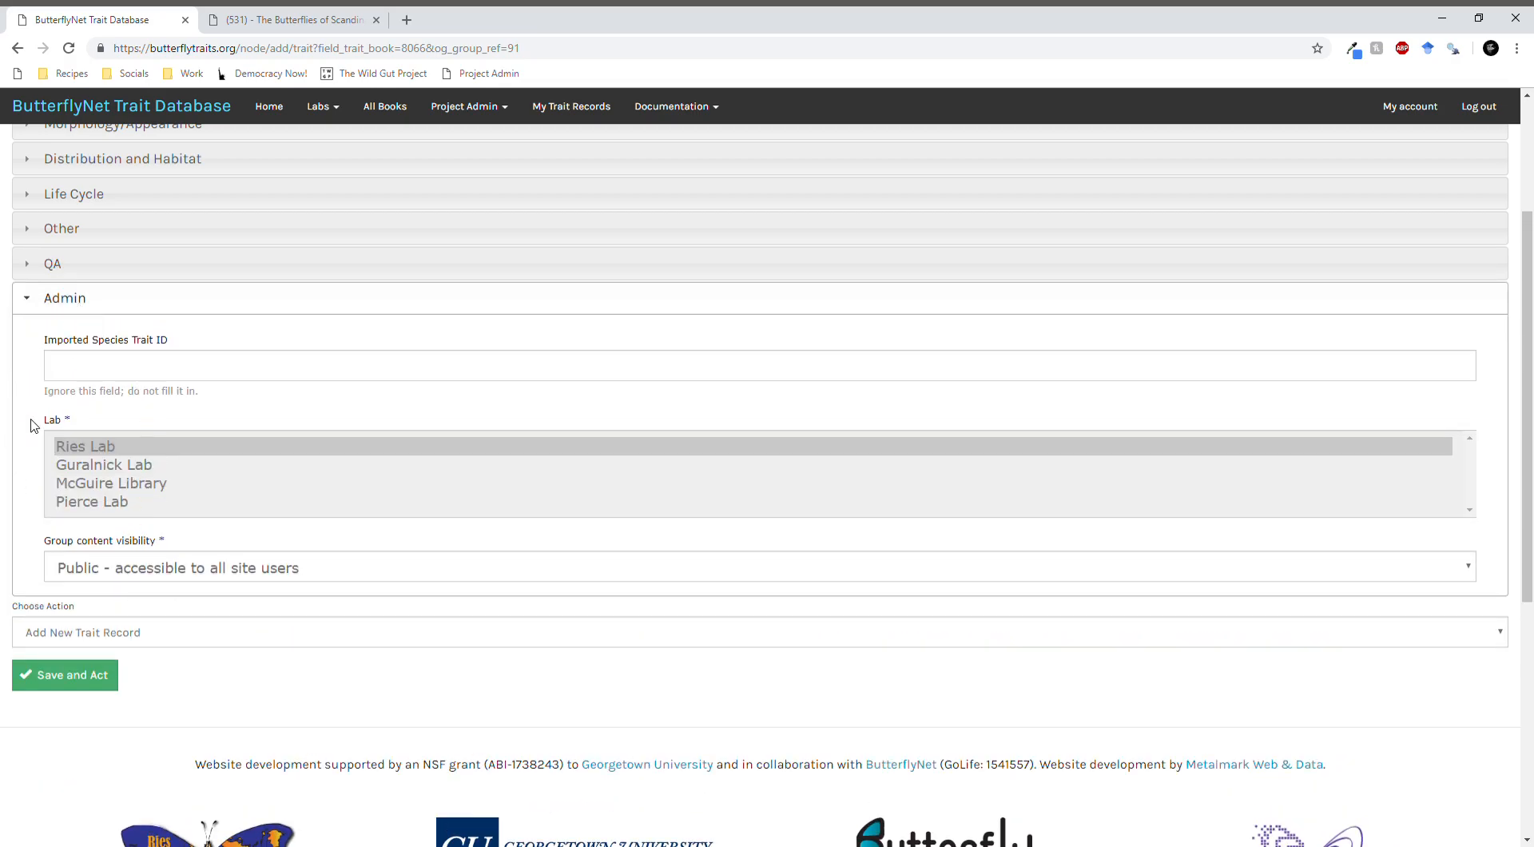
click(77, 300)
scroll(208, 479, up, 3)
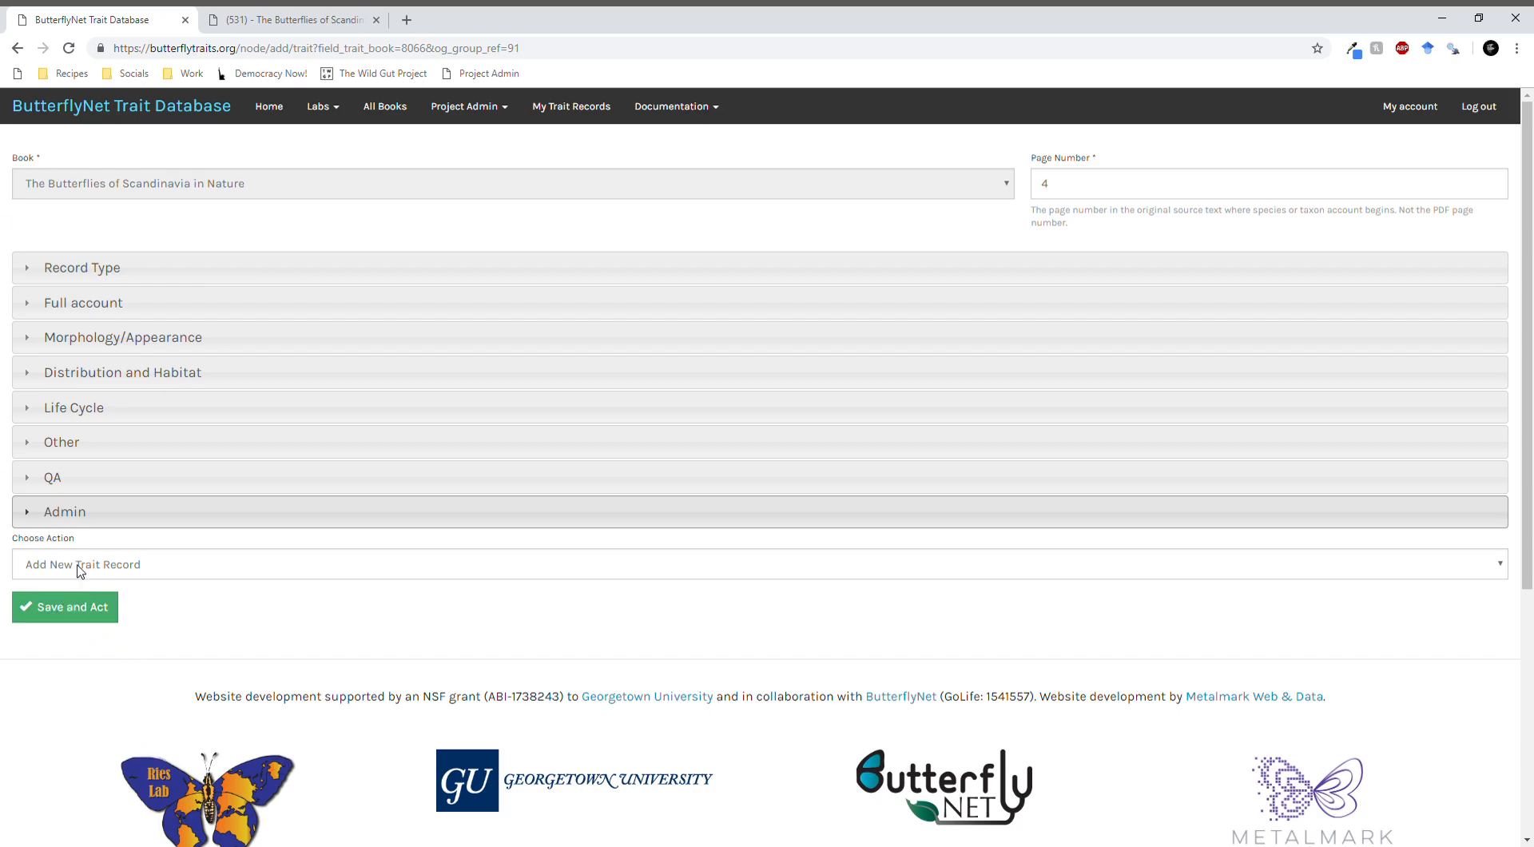
- Check the Parnassius apollo account's geographical and individual variation text in the PDF and reopen the record's Morphology/Appearance section
click(287, 21)
scroll(294, 457, down, 5)
scroll(294, 457, up, 8)
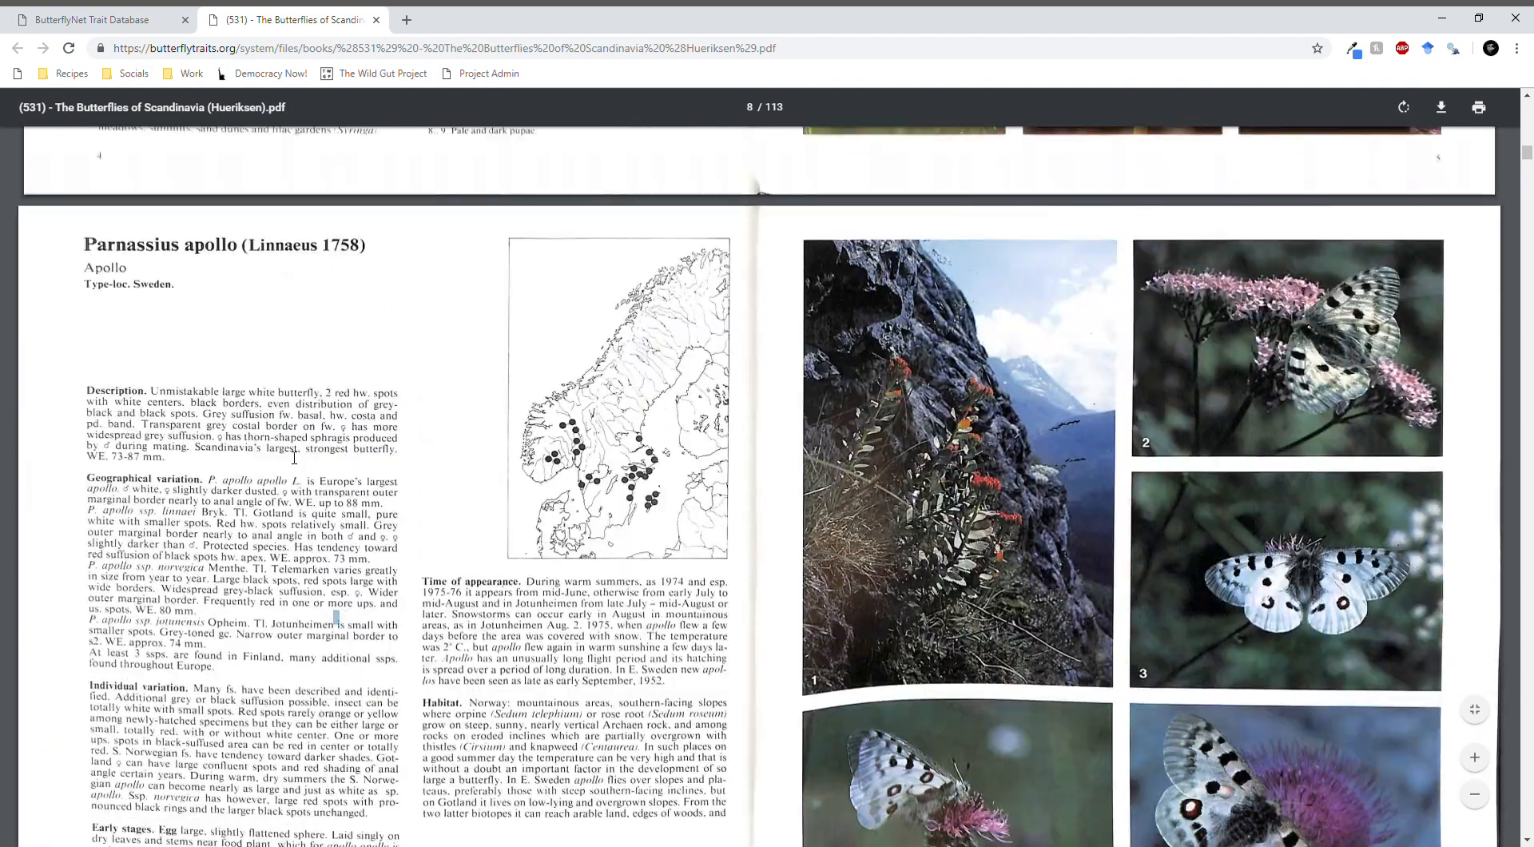
drag(123, 247, 249, 532)
click(250, 533)
click(160, 19)
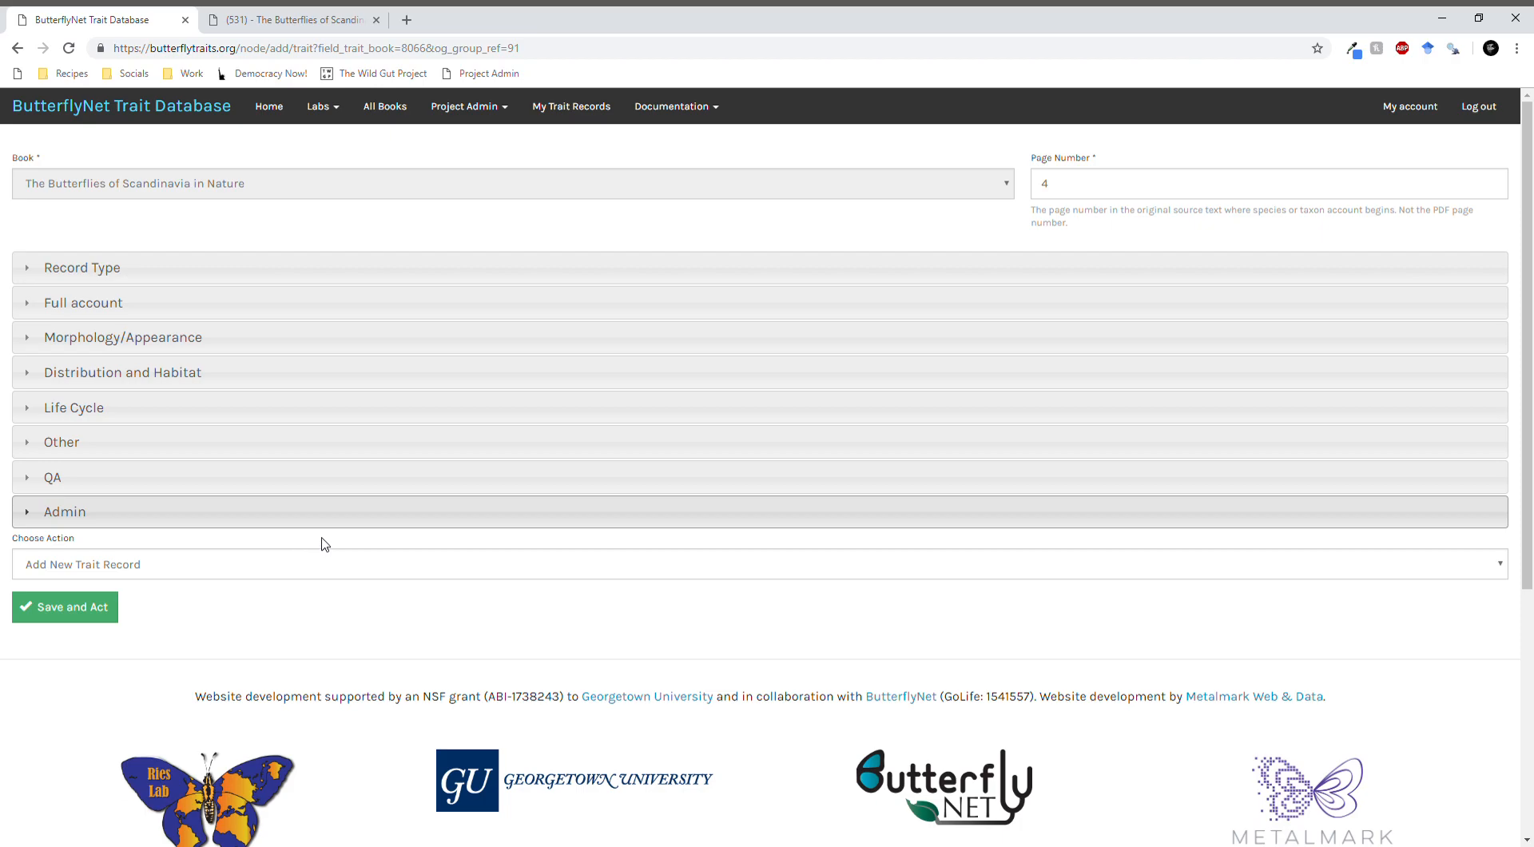
click(151, 304)
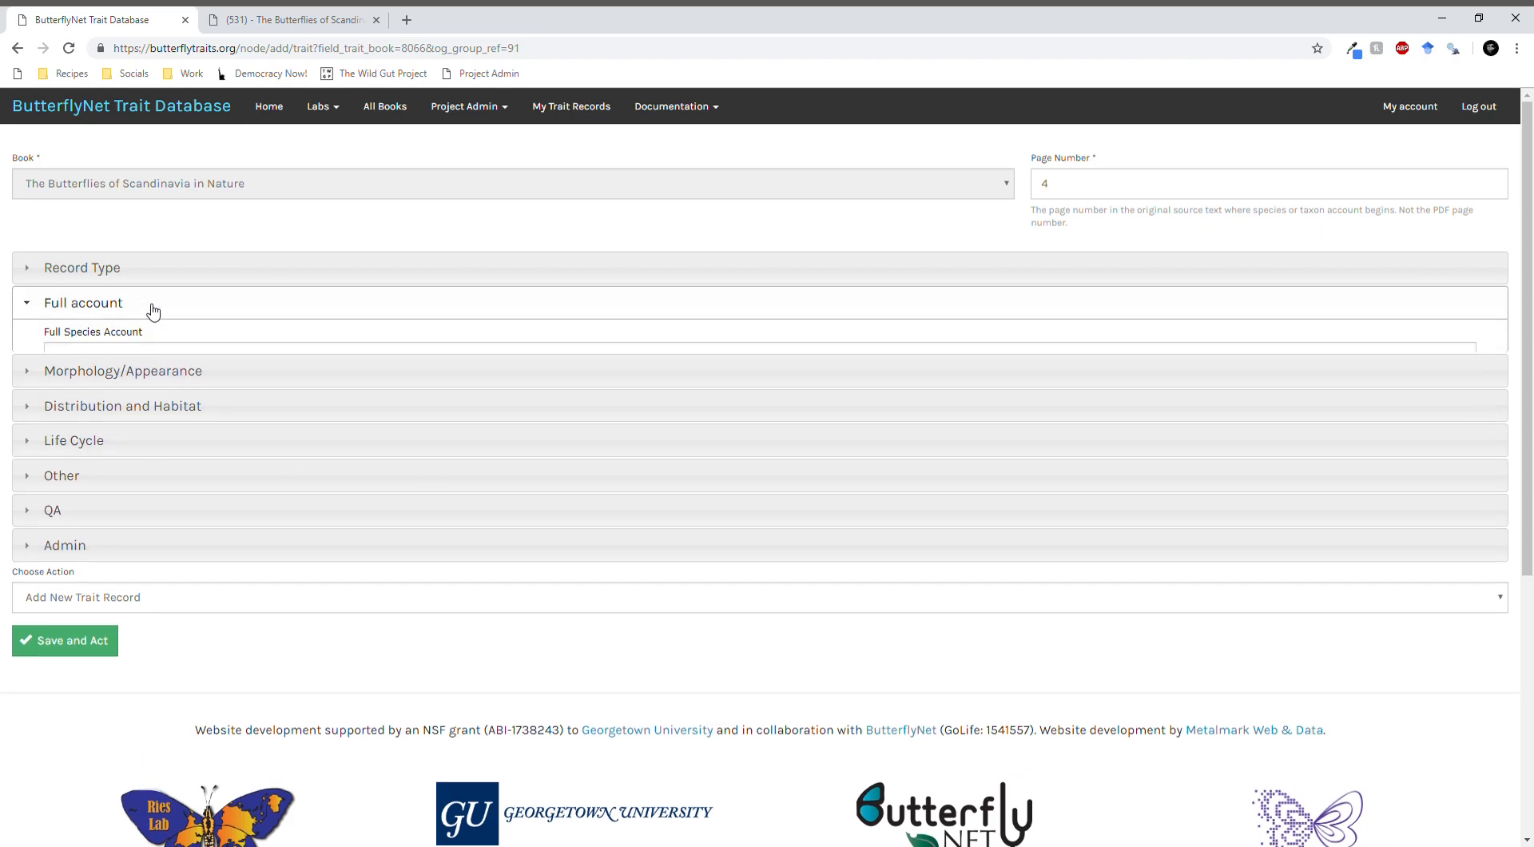
click(130, 600)
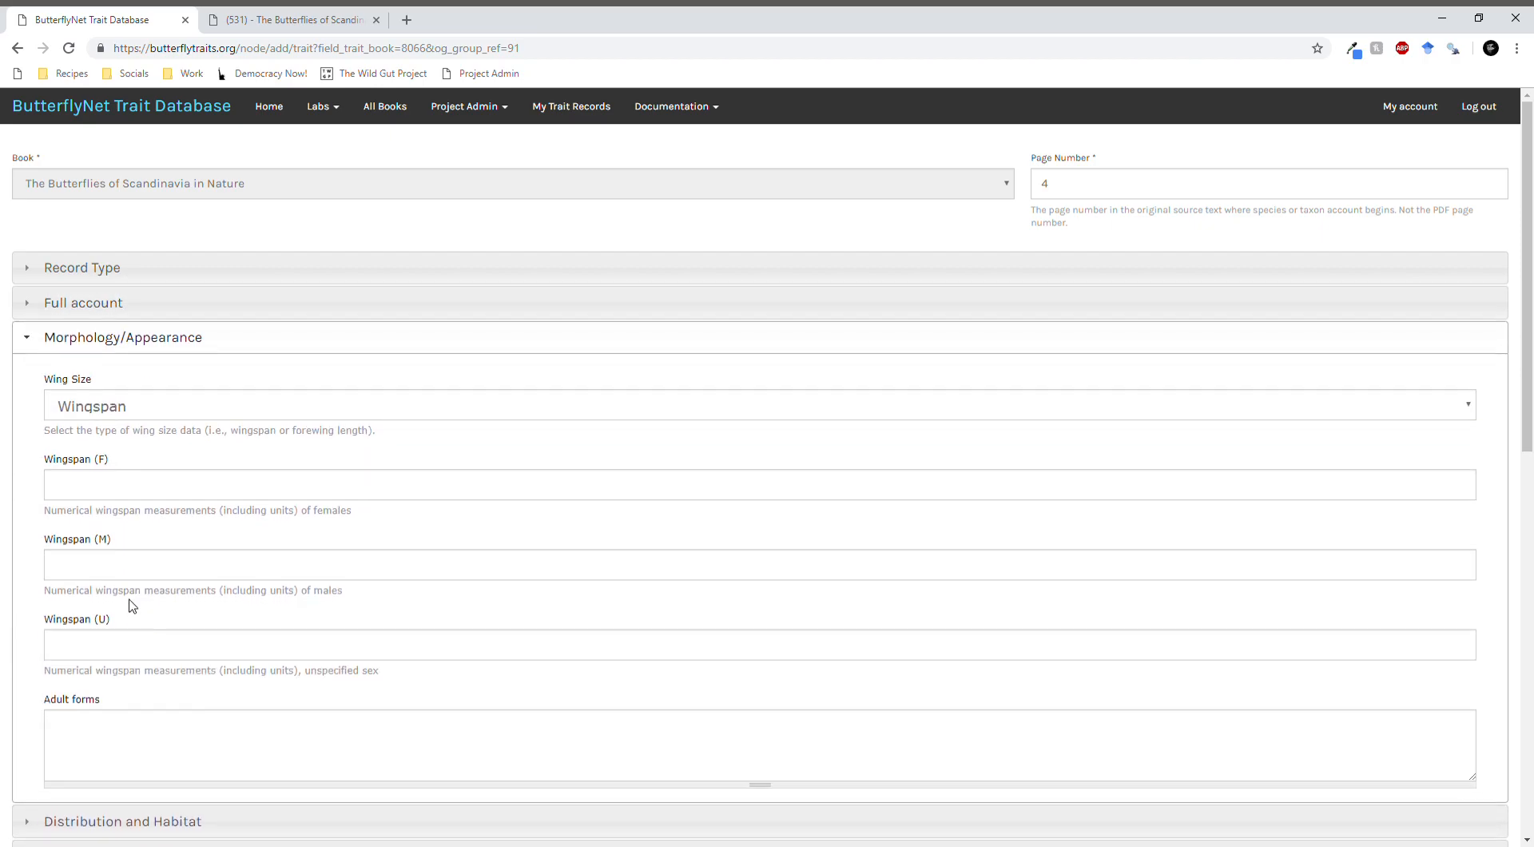
- Open the Trait Extraction Metadata procedure in the site documentation and examine the descriptions of the record's data fields
click(690, 110)
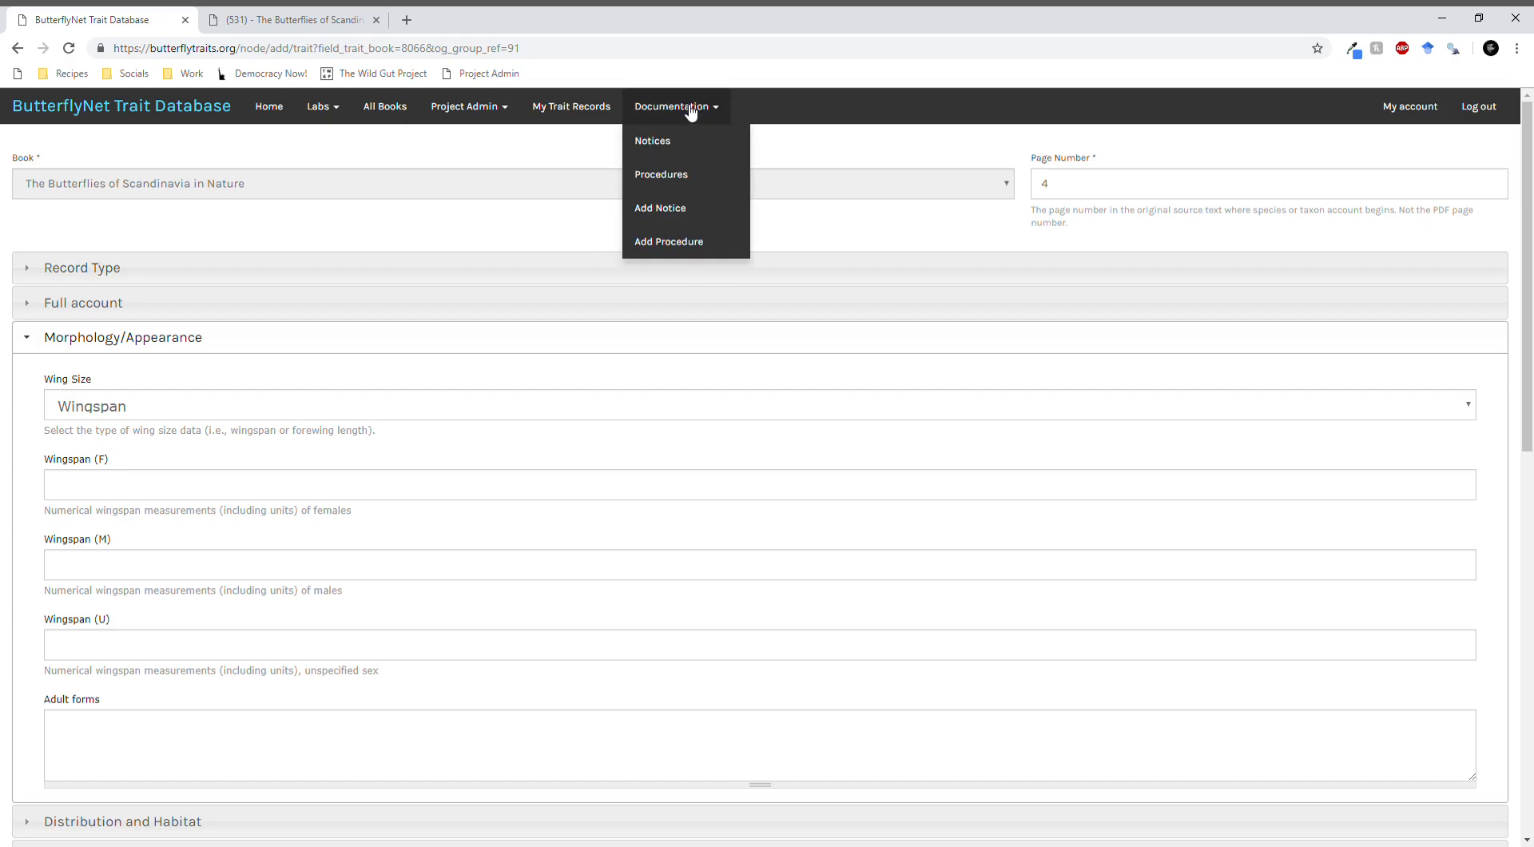
click(690, 183)
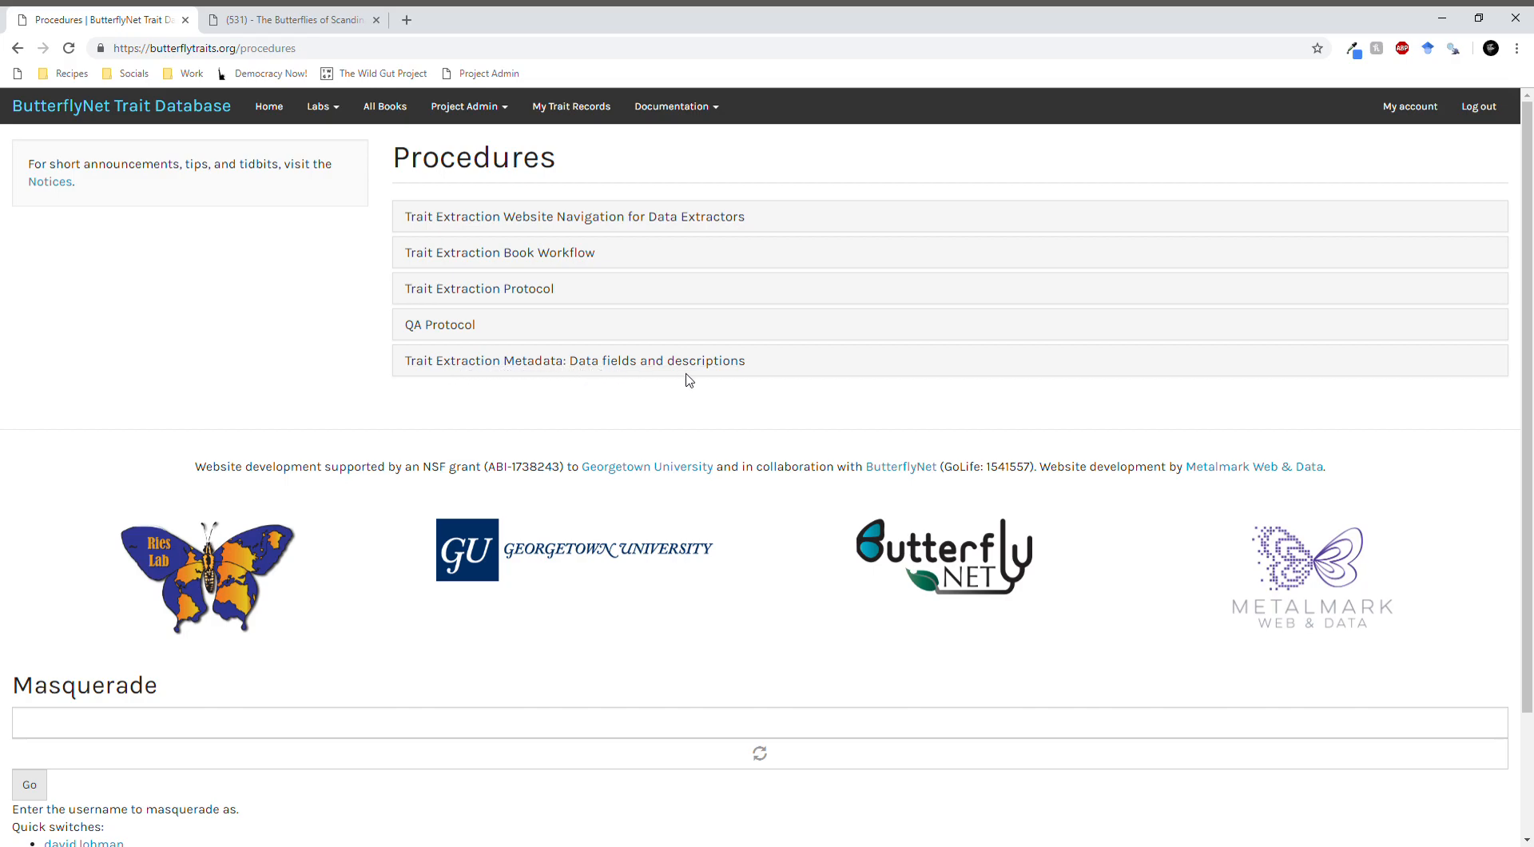
click(725, 364)
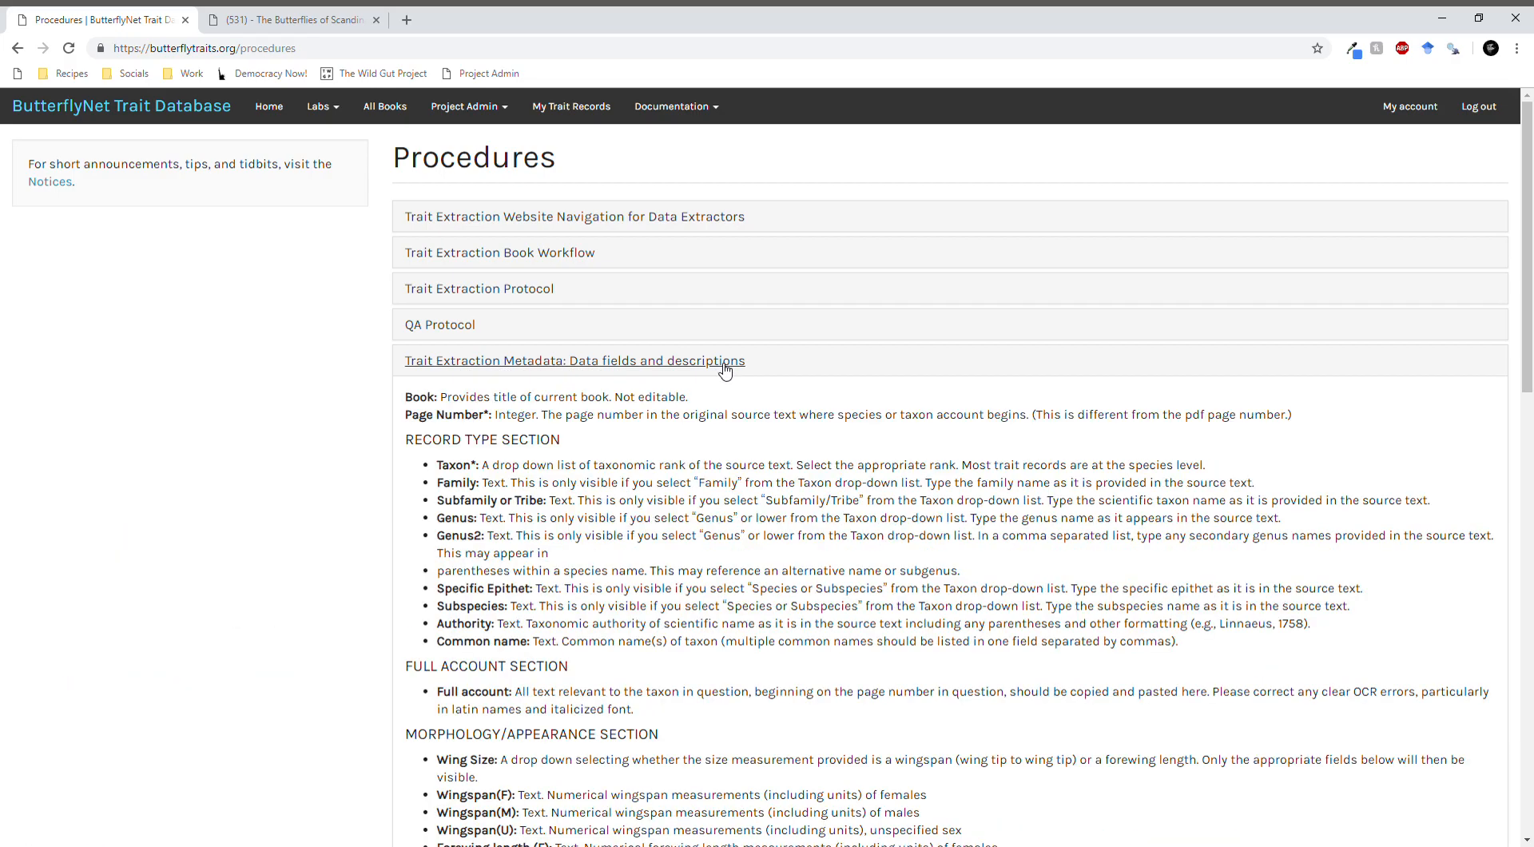
scroll(695, 365, down, 2)
drag(506, 310, 518, 460)
click(518, 460)
scroll(524, 458, down, 5)
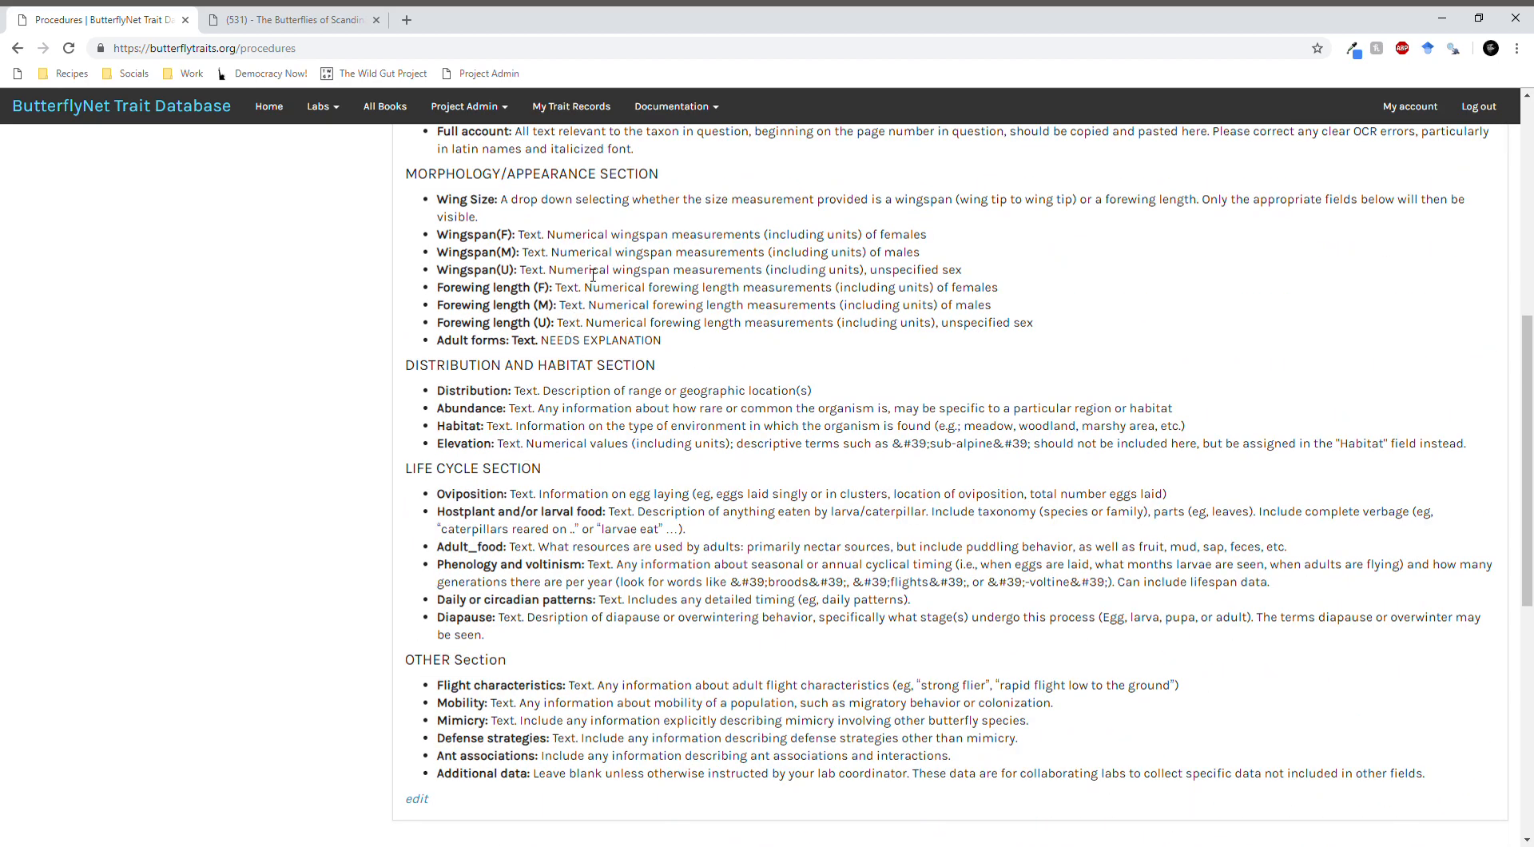
drag(589, 498, 582, 619)
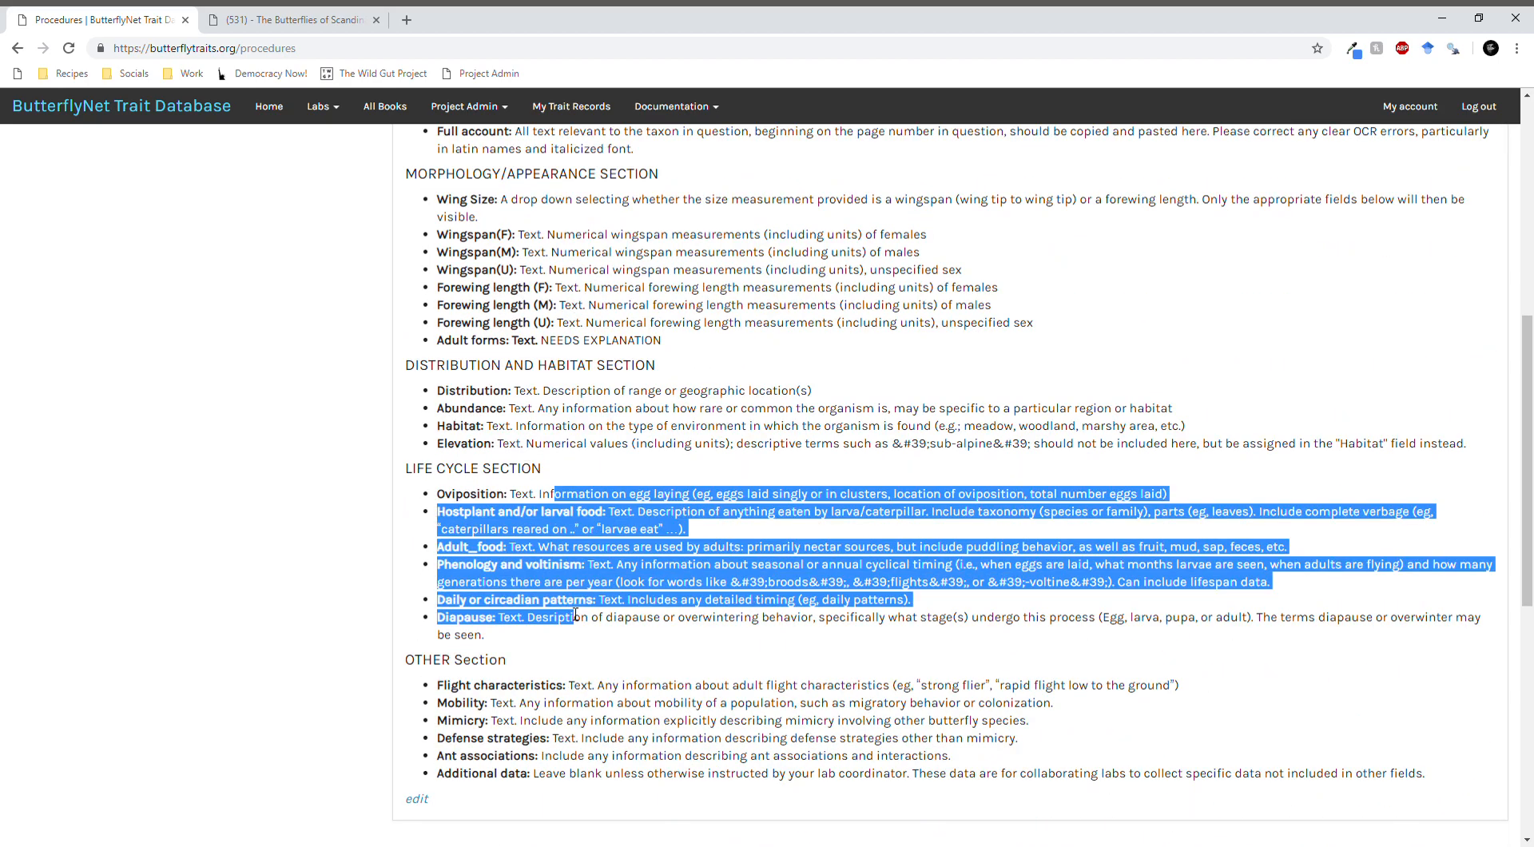
click(726, 600)
scroll(726, 599, up, 1)
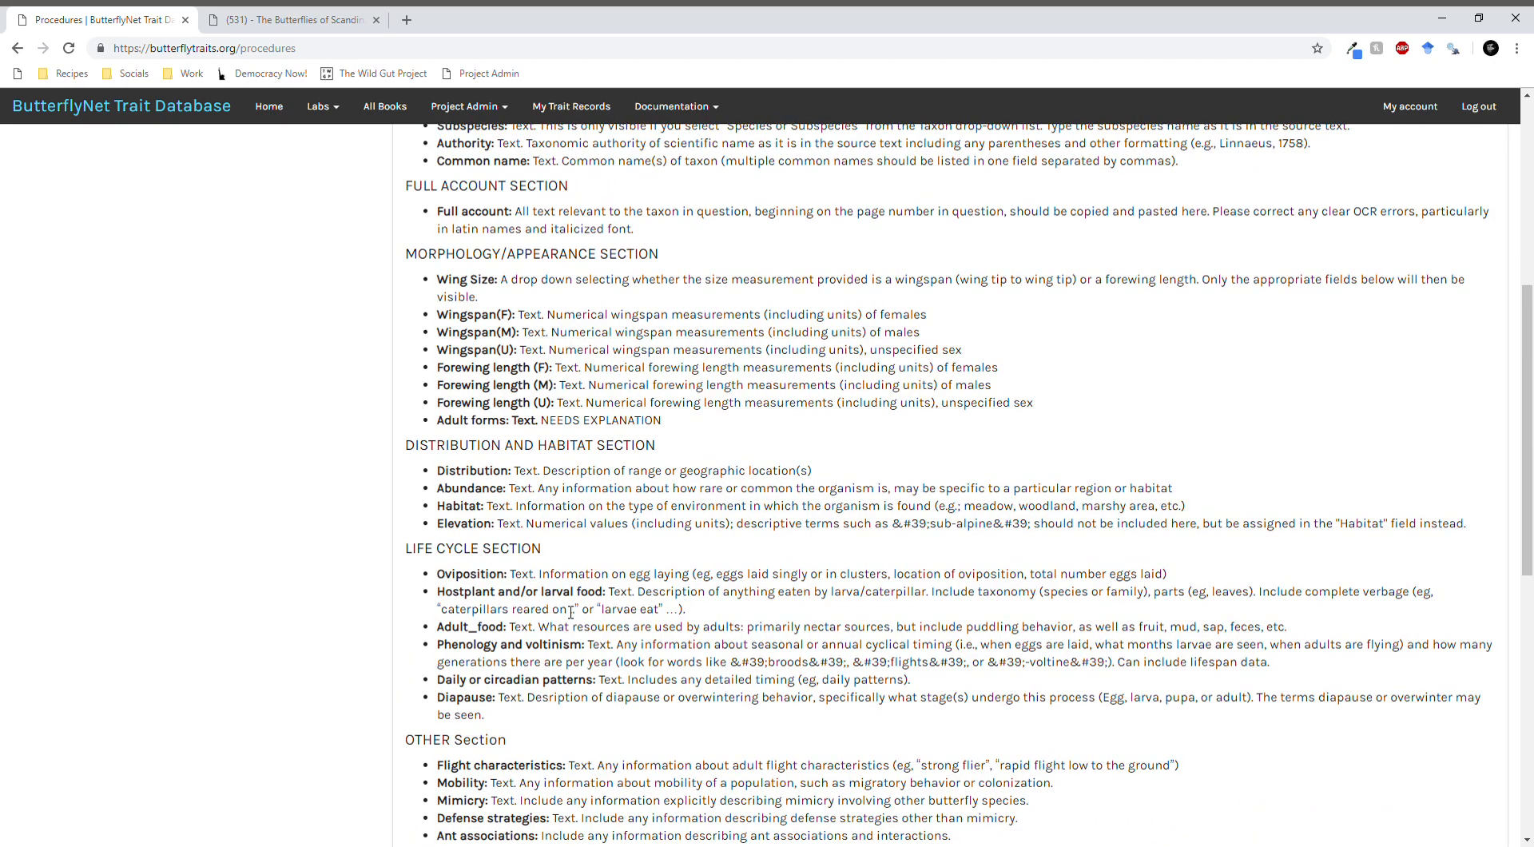
scroll(567, 611, up, 2)
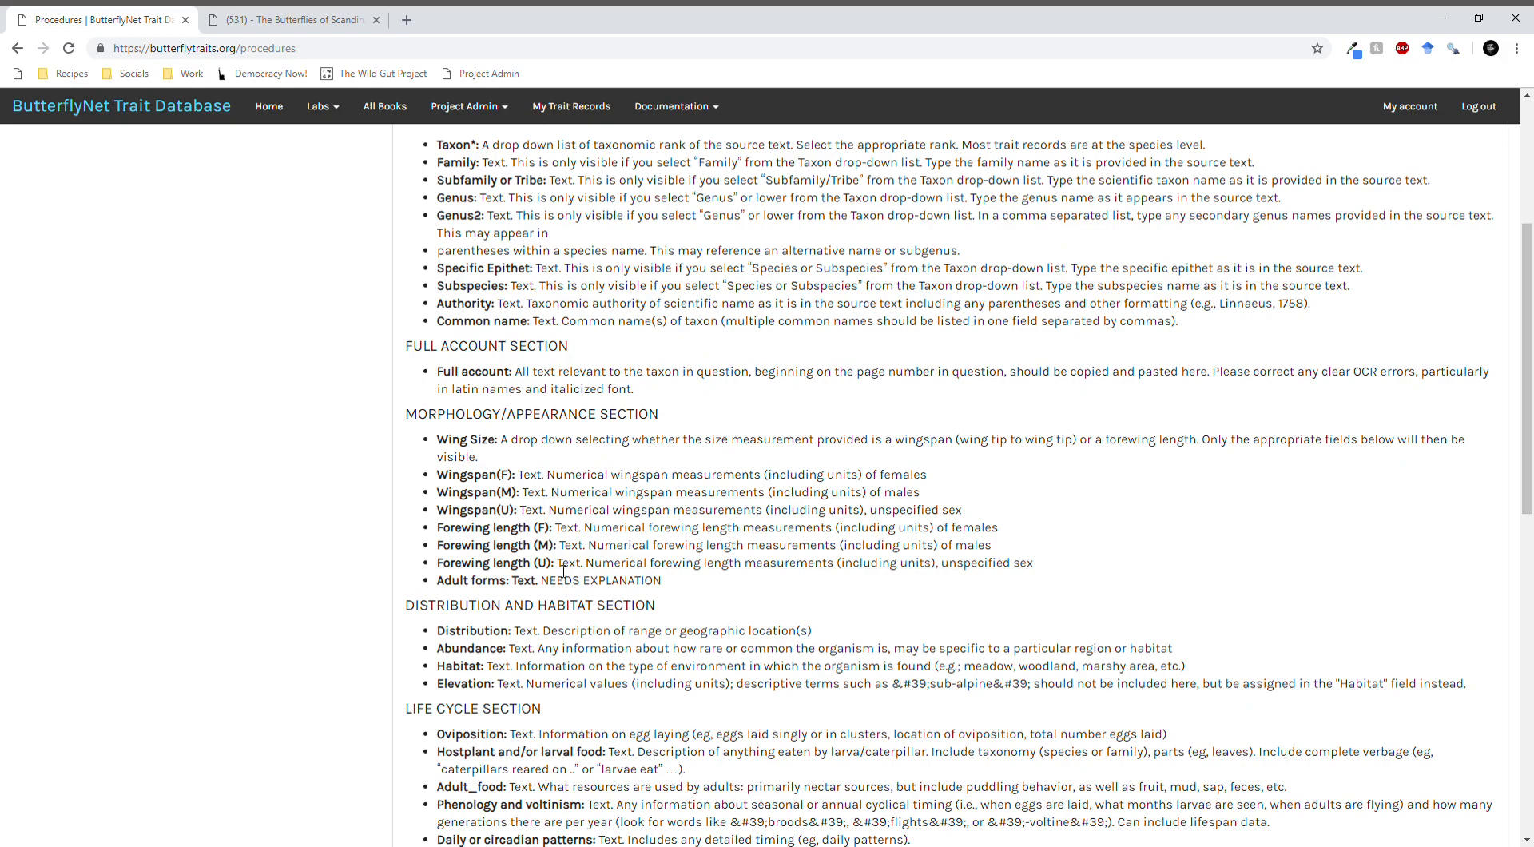
scroll(559, 569, up, 3)
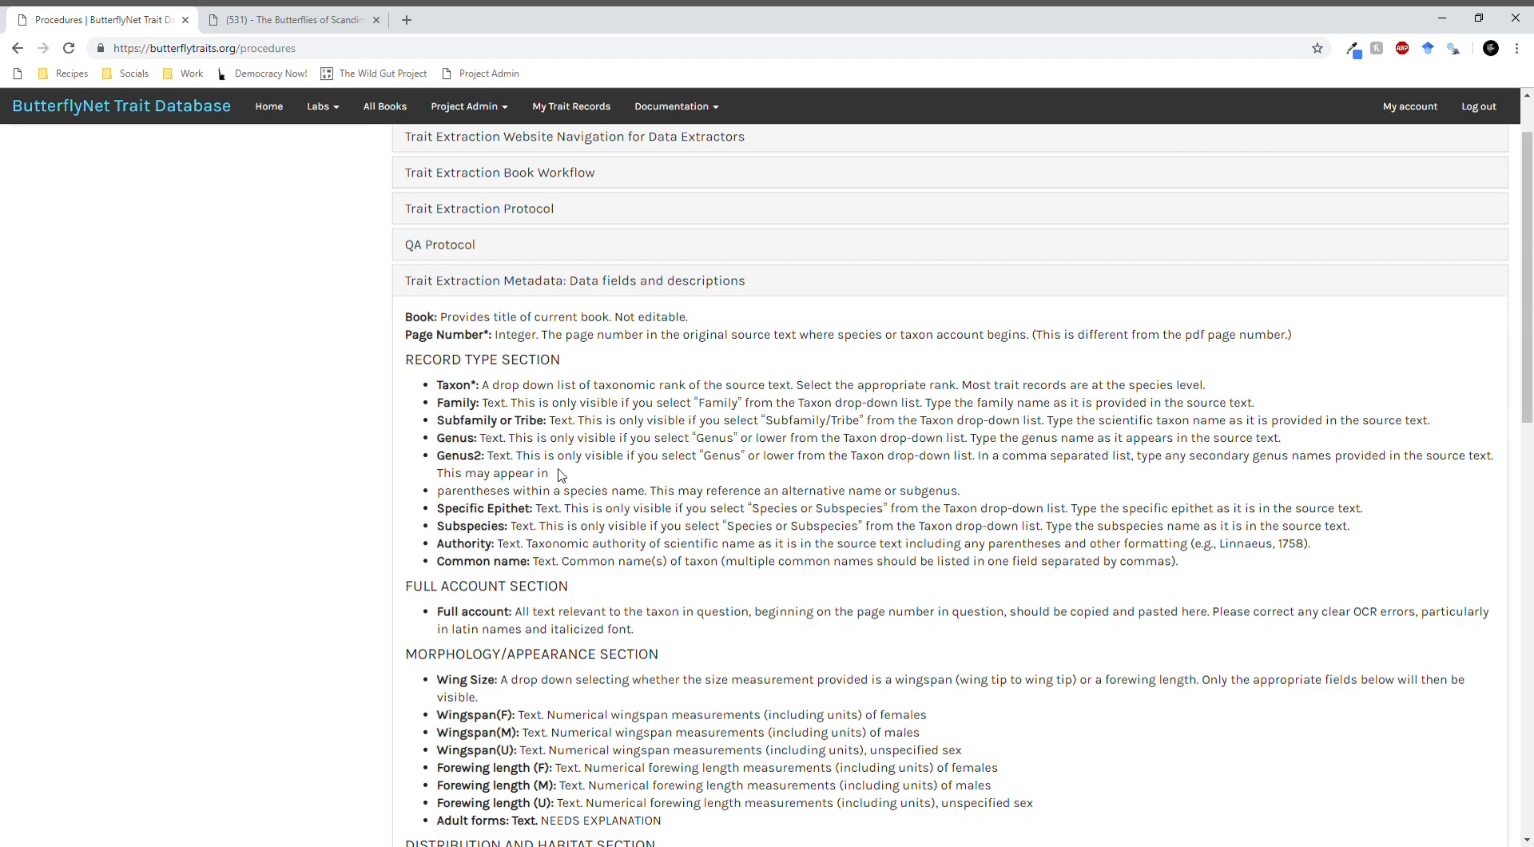
- Open The Butterflies of Scandinavia in Nature from the Ries Lab to-do list and start editing the book
click(330, 103)
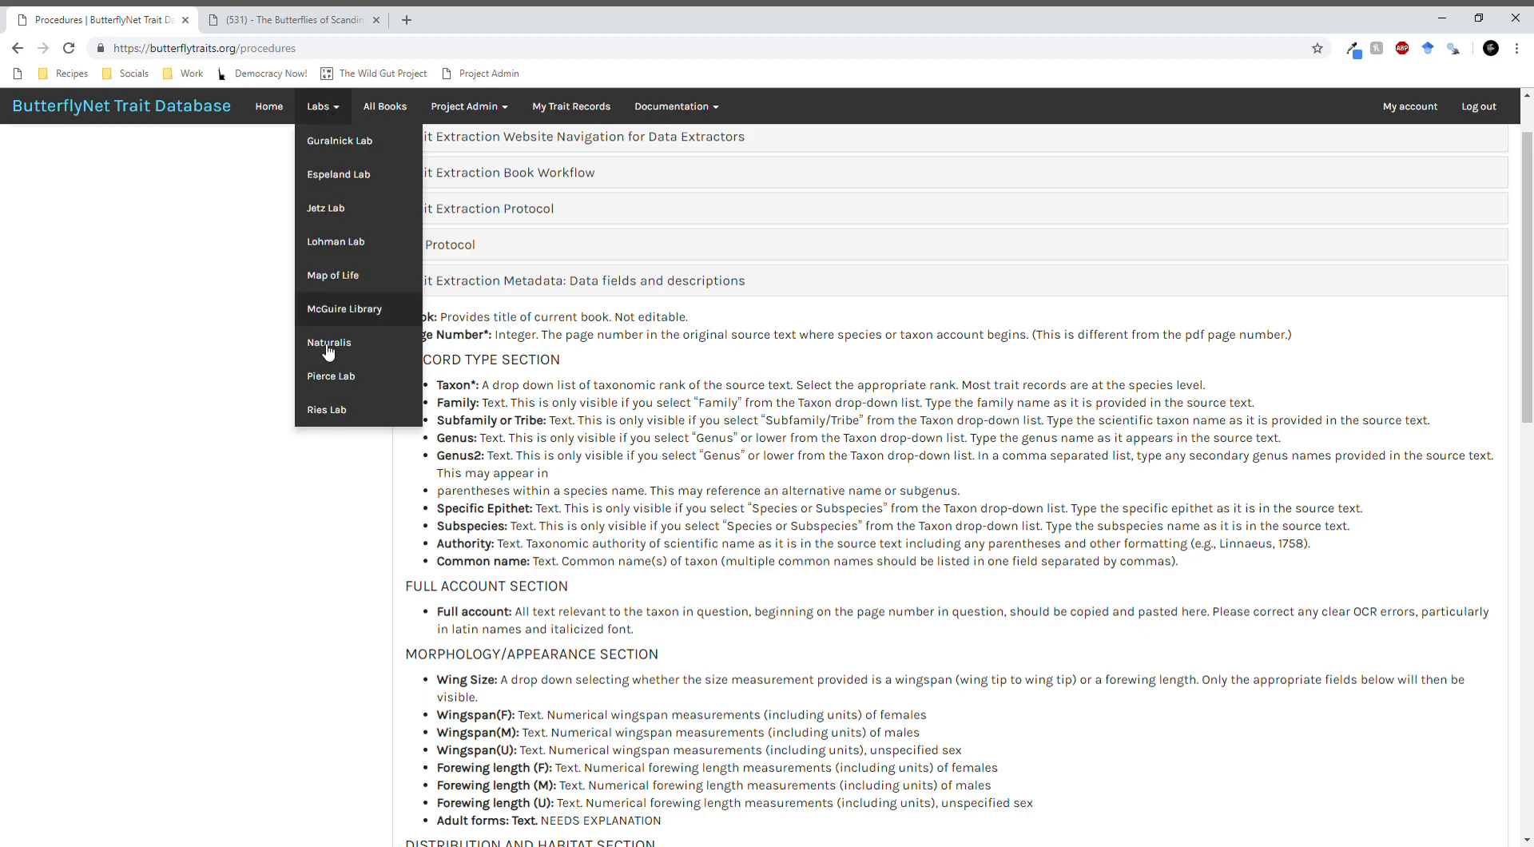
click(326, 423)
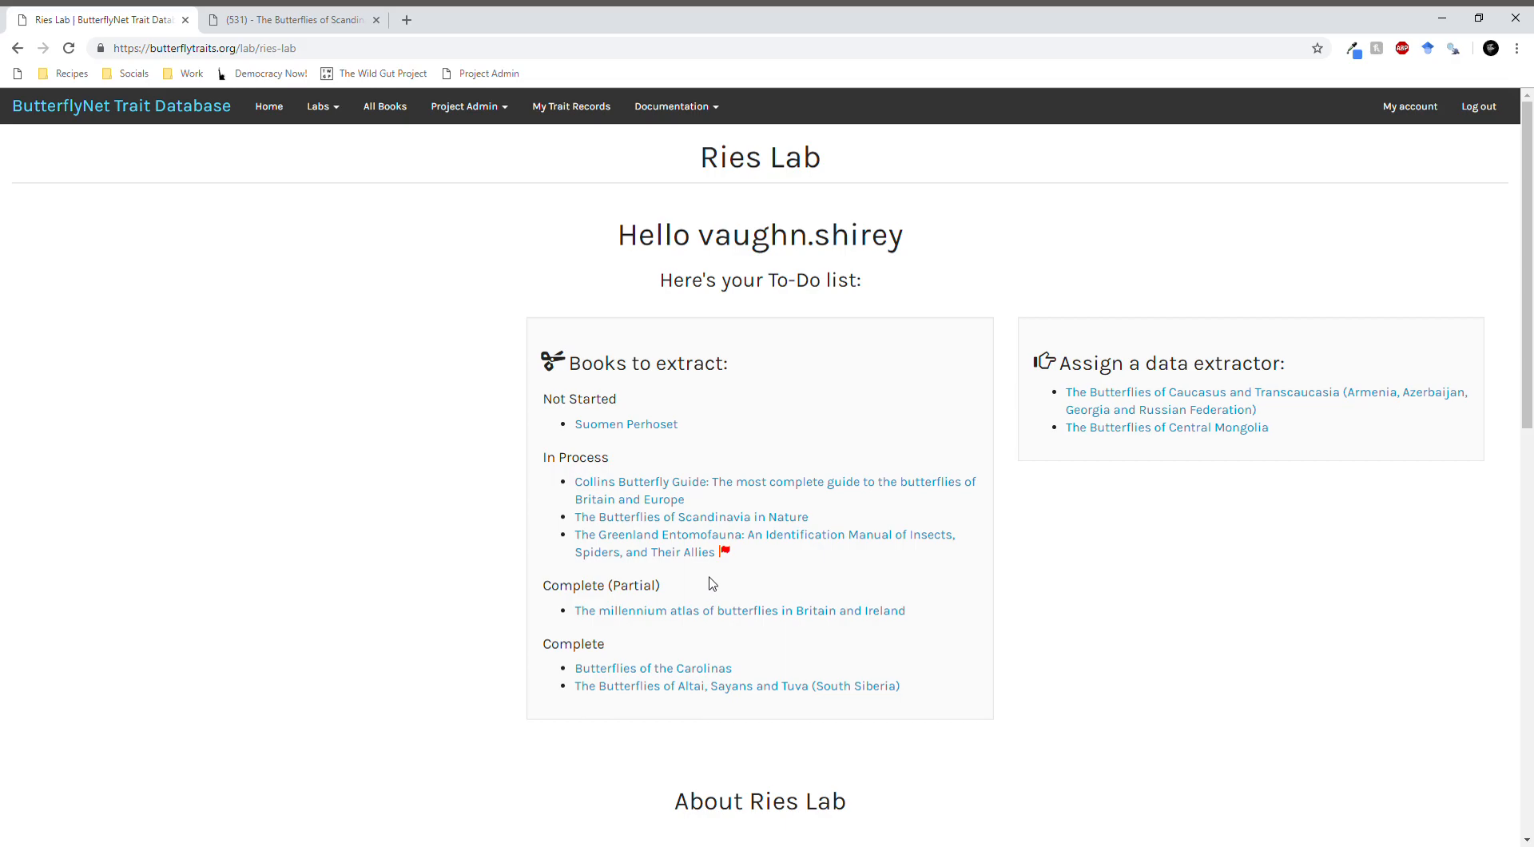
click(678, 521)
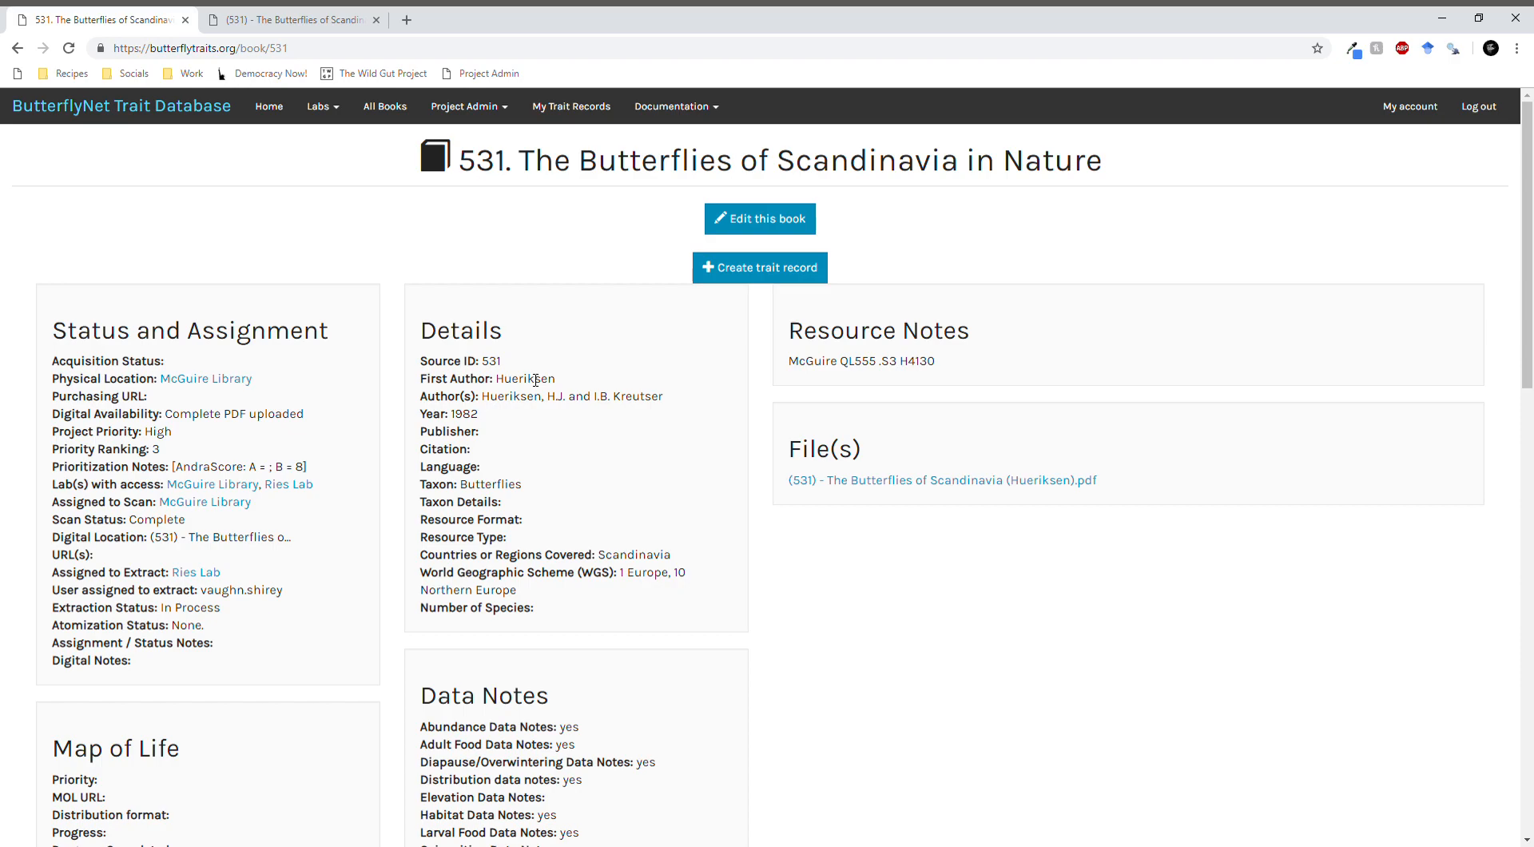
click(743, 222)
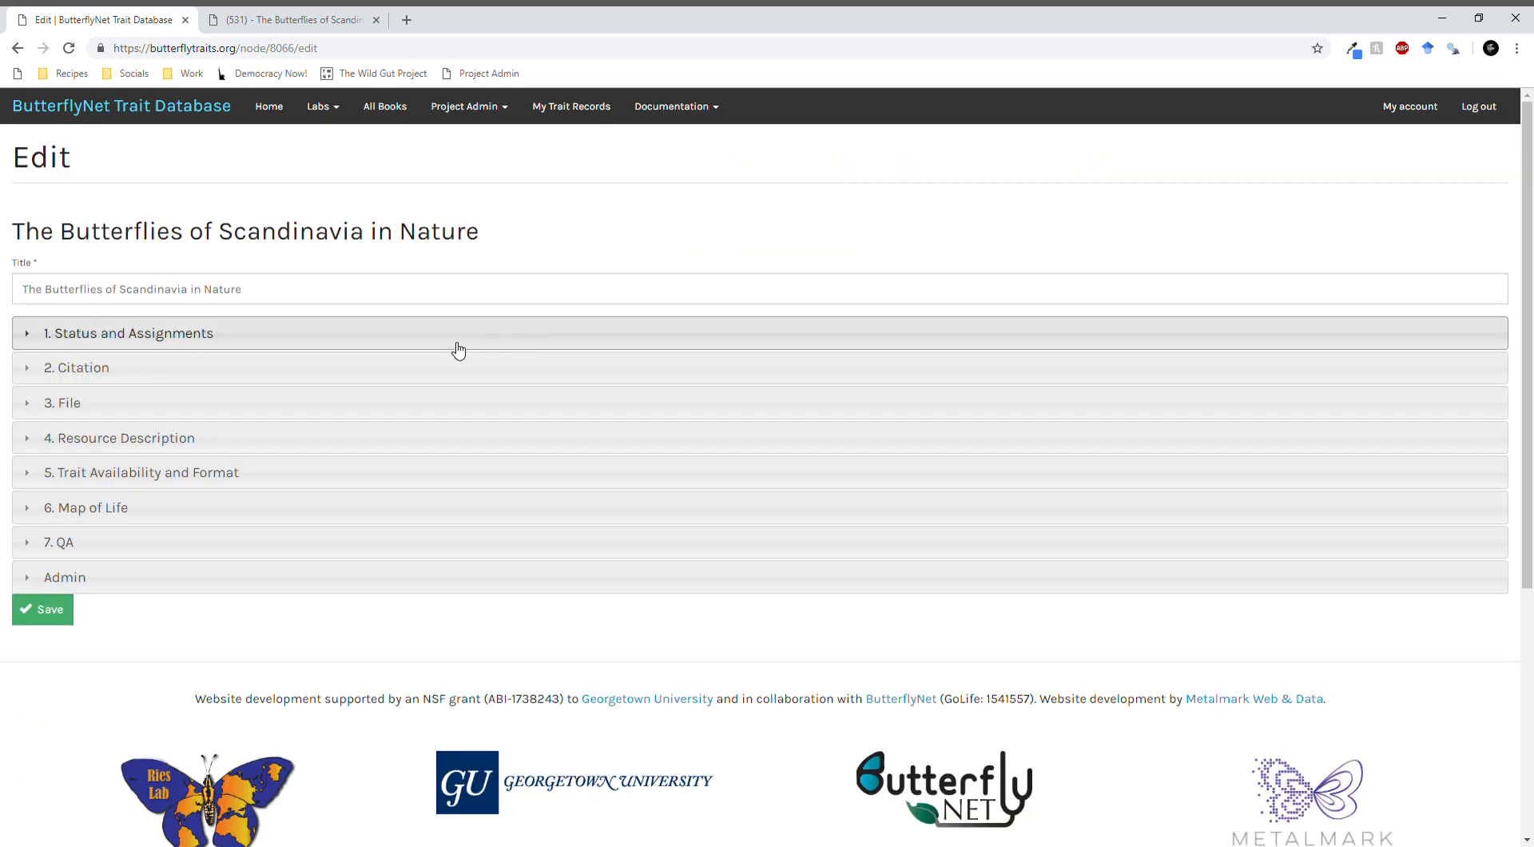
- Review the book's Status and Assignments fields, including the Extraction Status options, and collapse the section
click(187, 338)
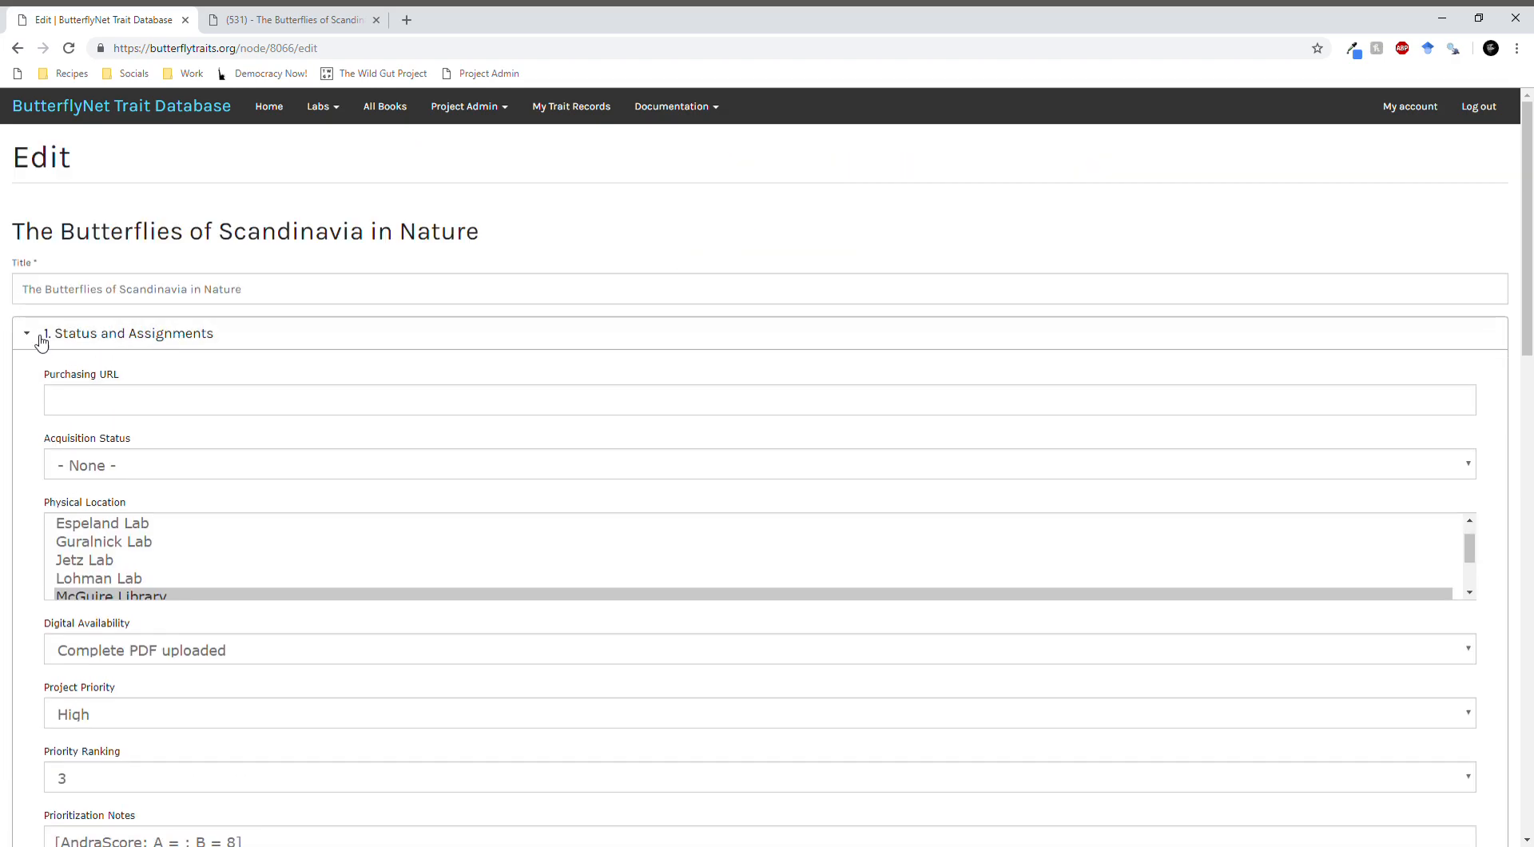
scroll(326, 356, down, 7)
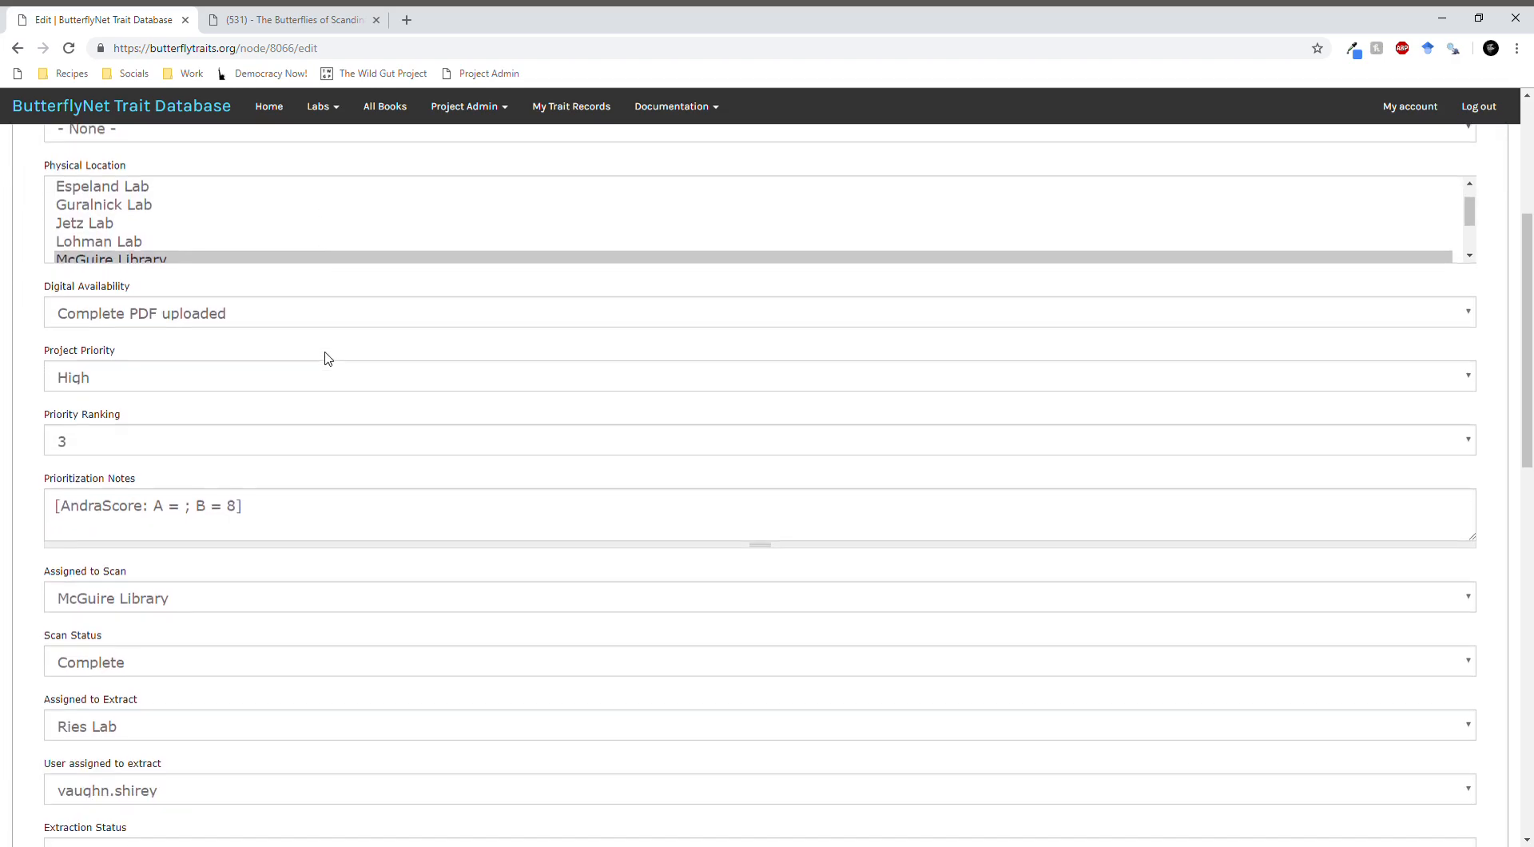
scroll(325, 356, down, 2)
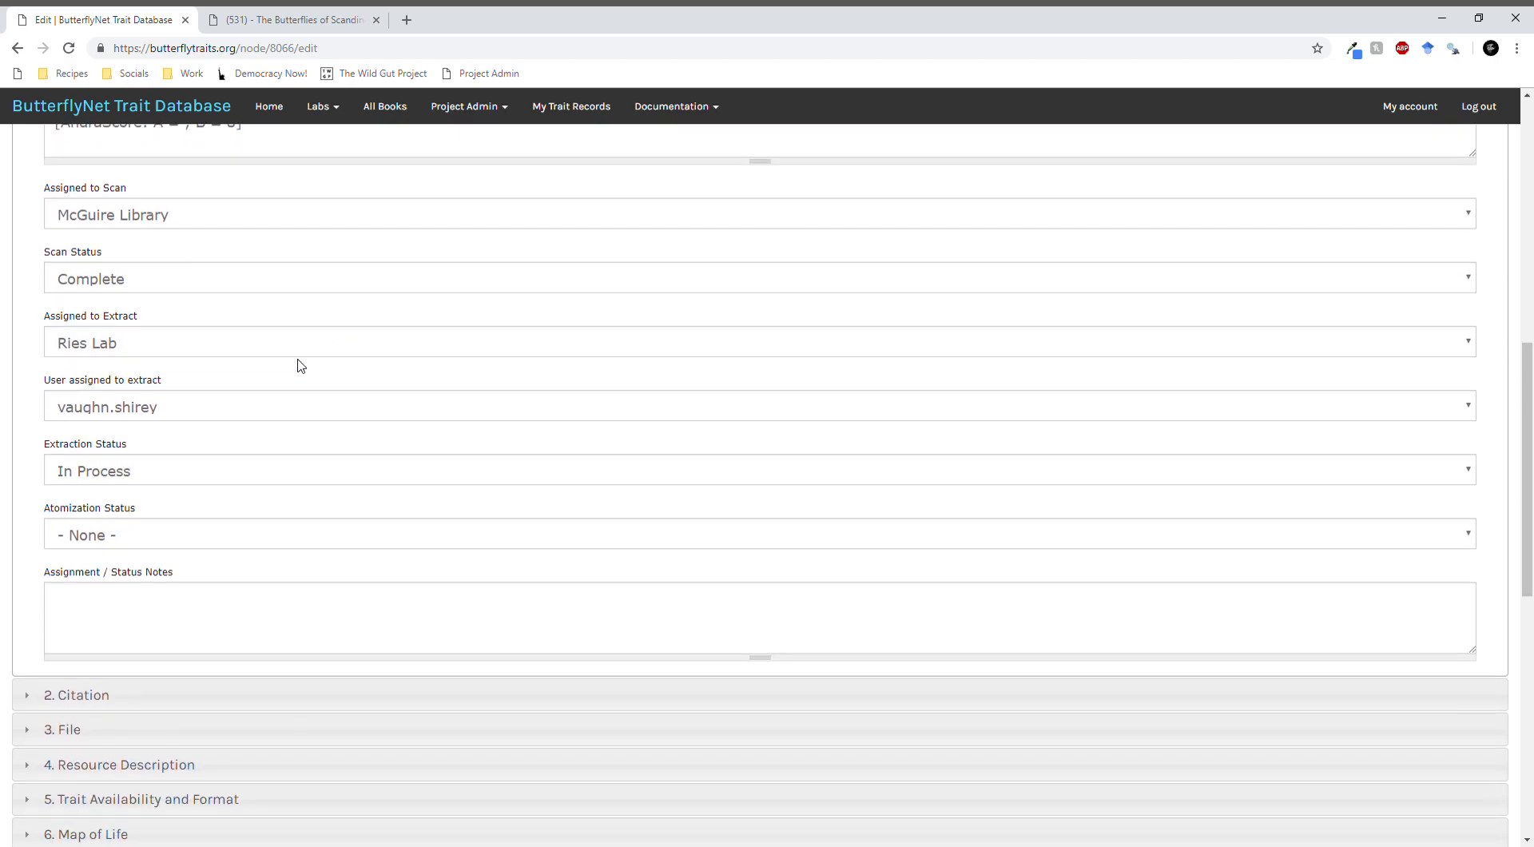
click(141, 472)
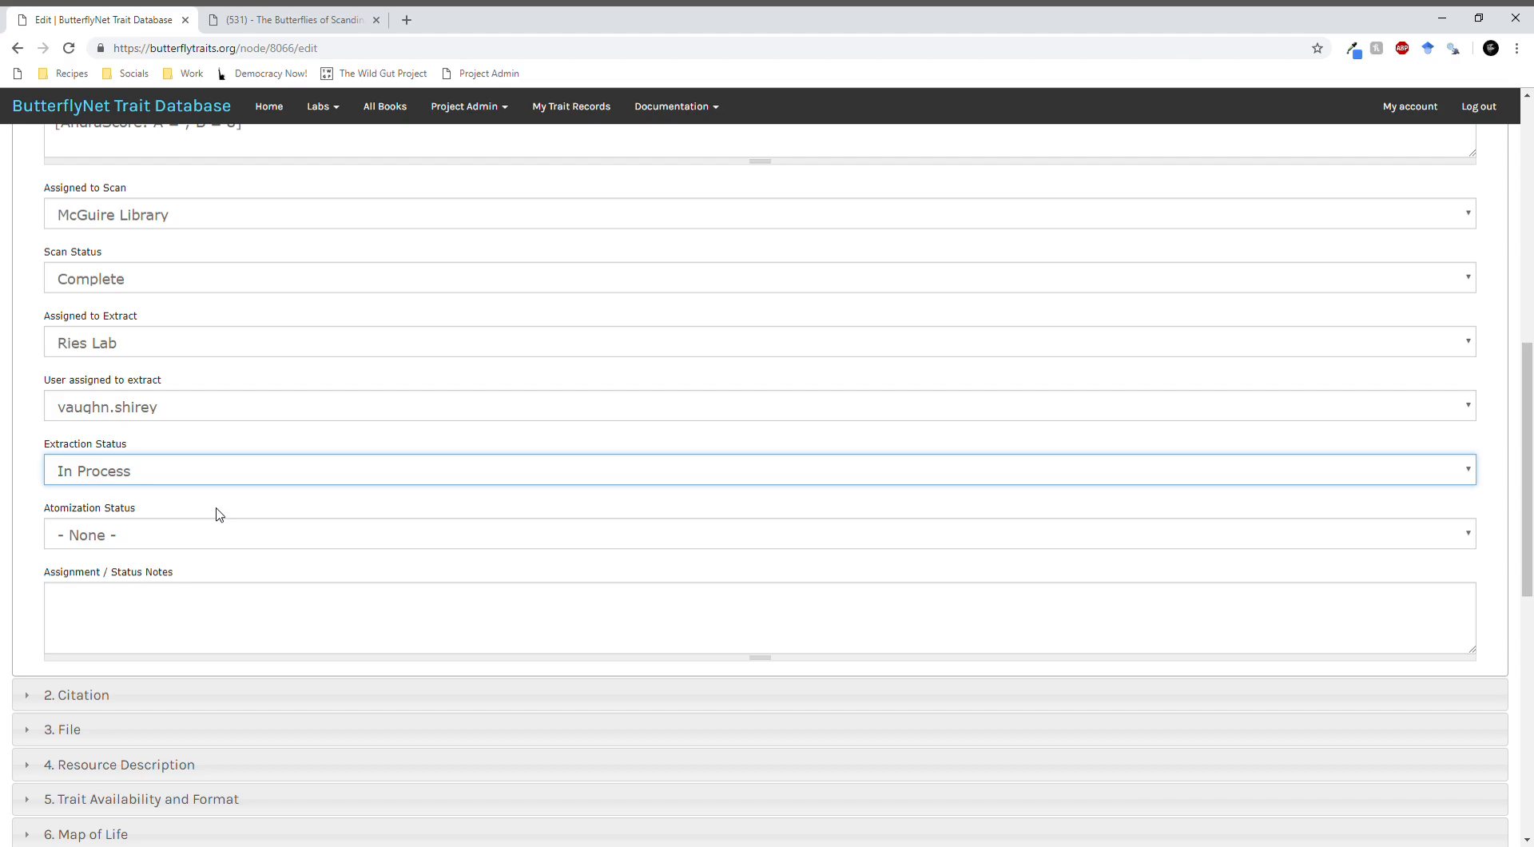
click(38, 501)
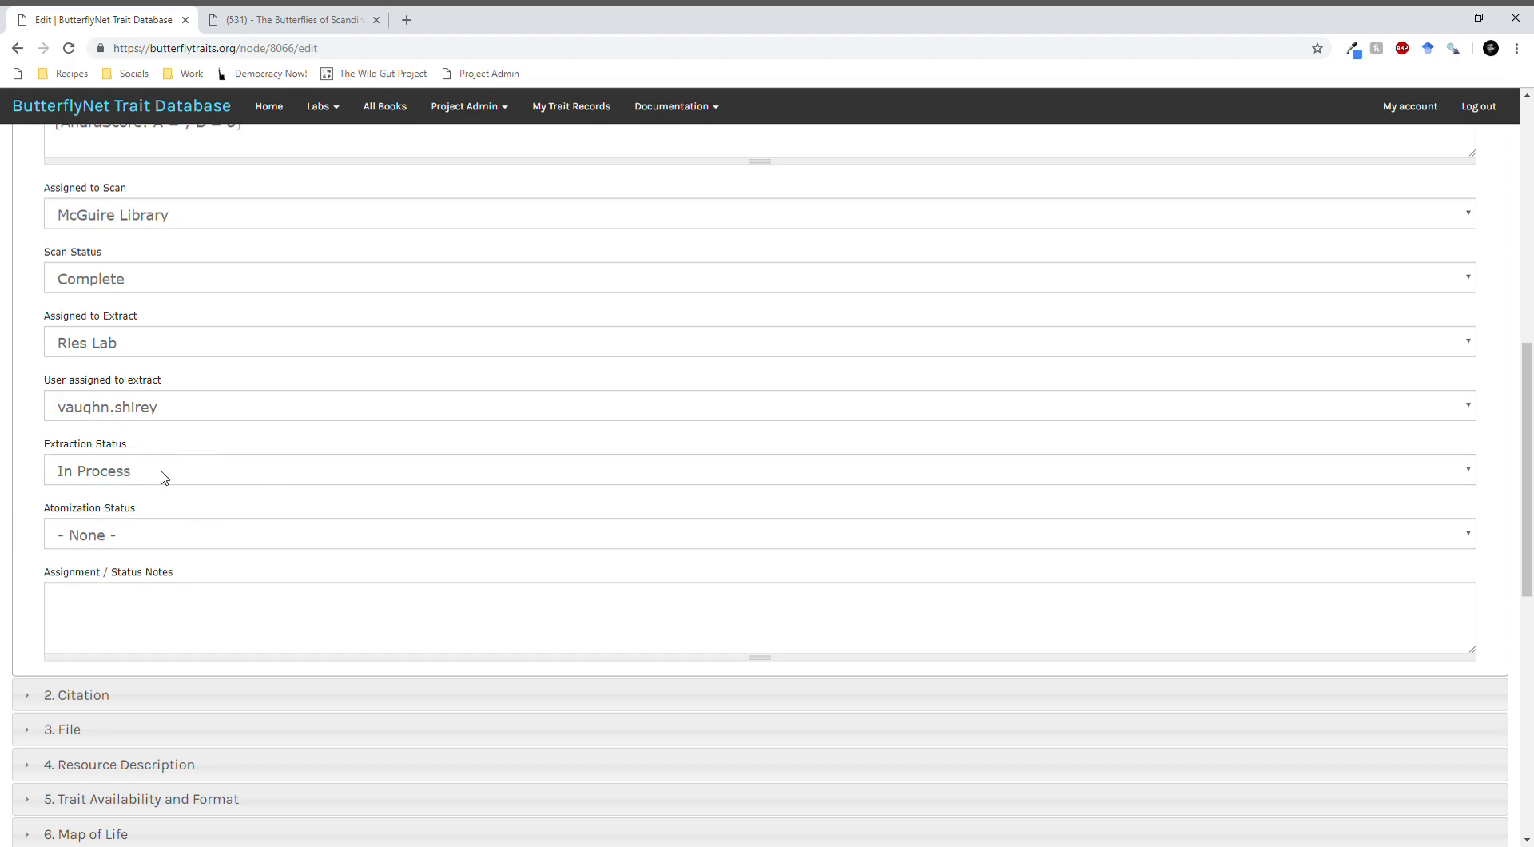
scroll(164, 477, up, 8)
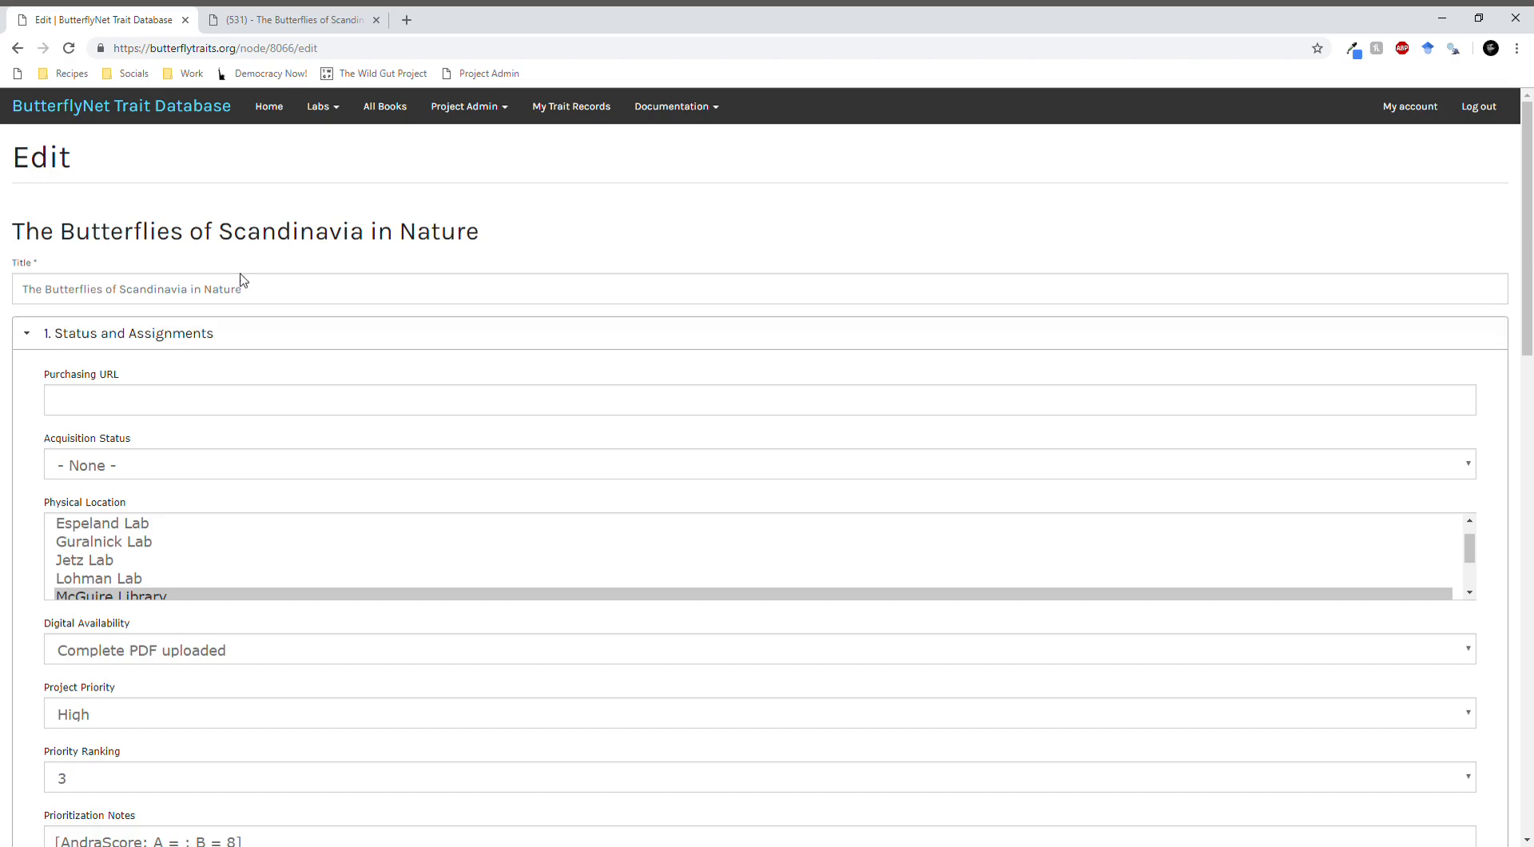
click(148, 336)
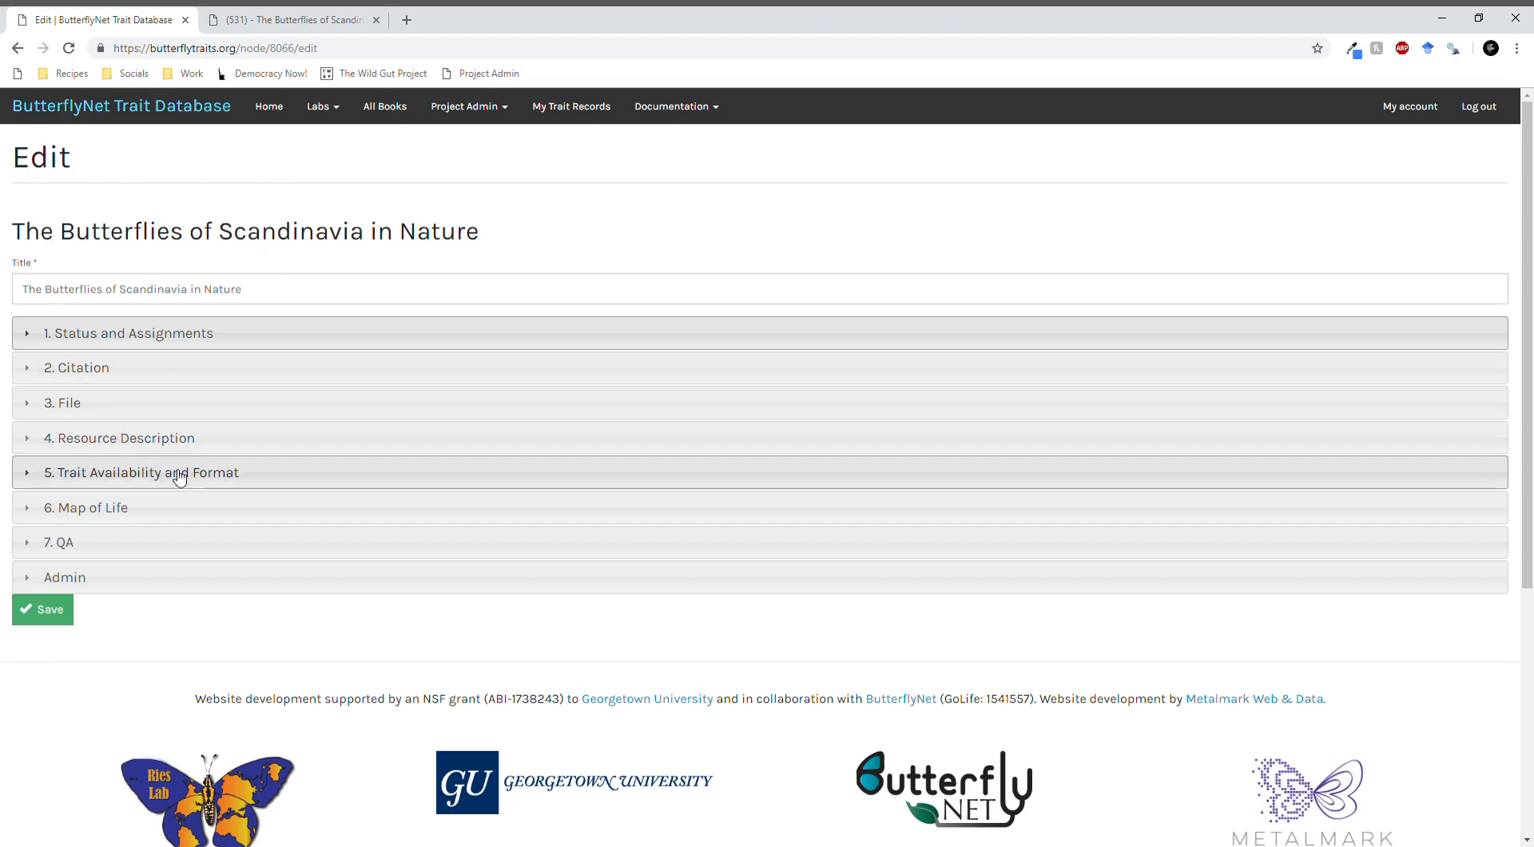
- Review the book's QA section, switching Flag Book for QA on and off again, and collapse the section
click(93, 550)
scroll(112, 535, down, 3)
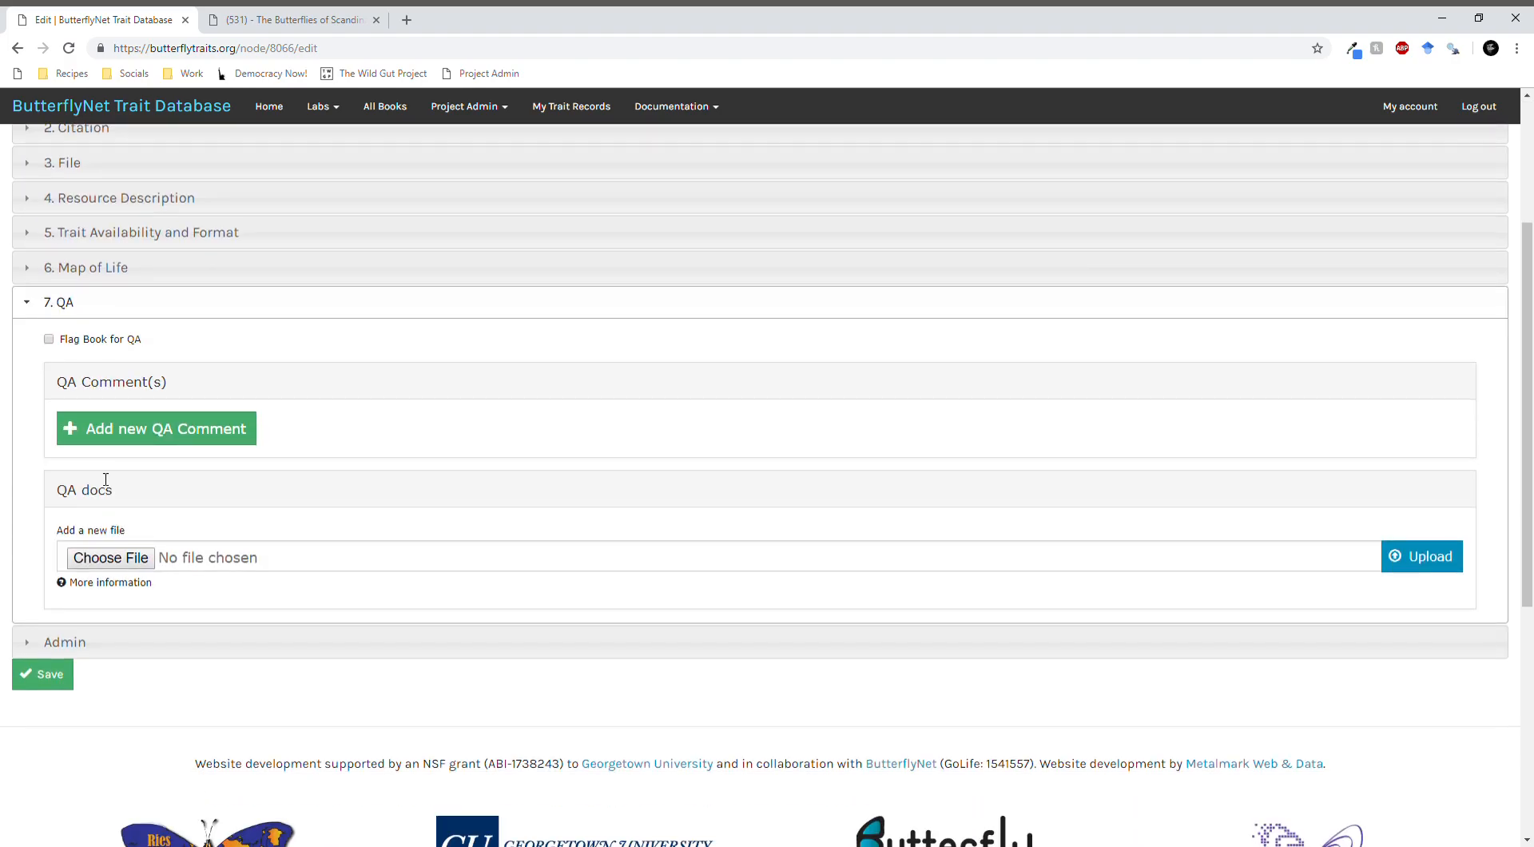
click(49, 338)
click(49, 340)
scroll(93, 496, up, 3)
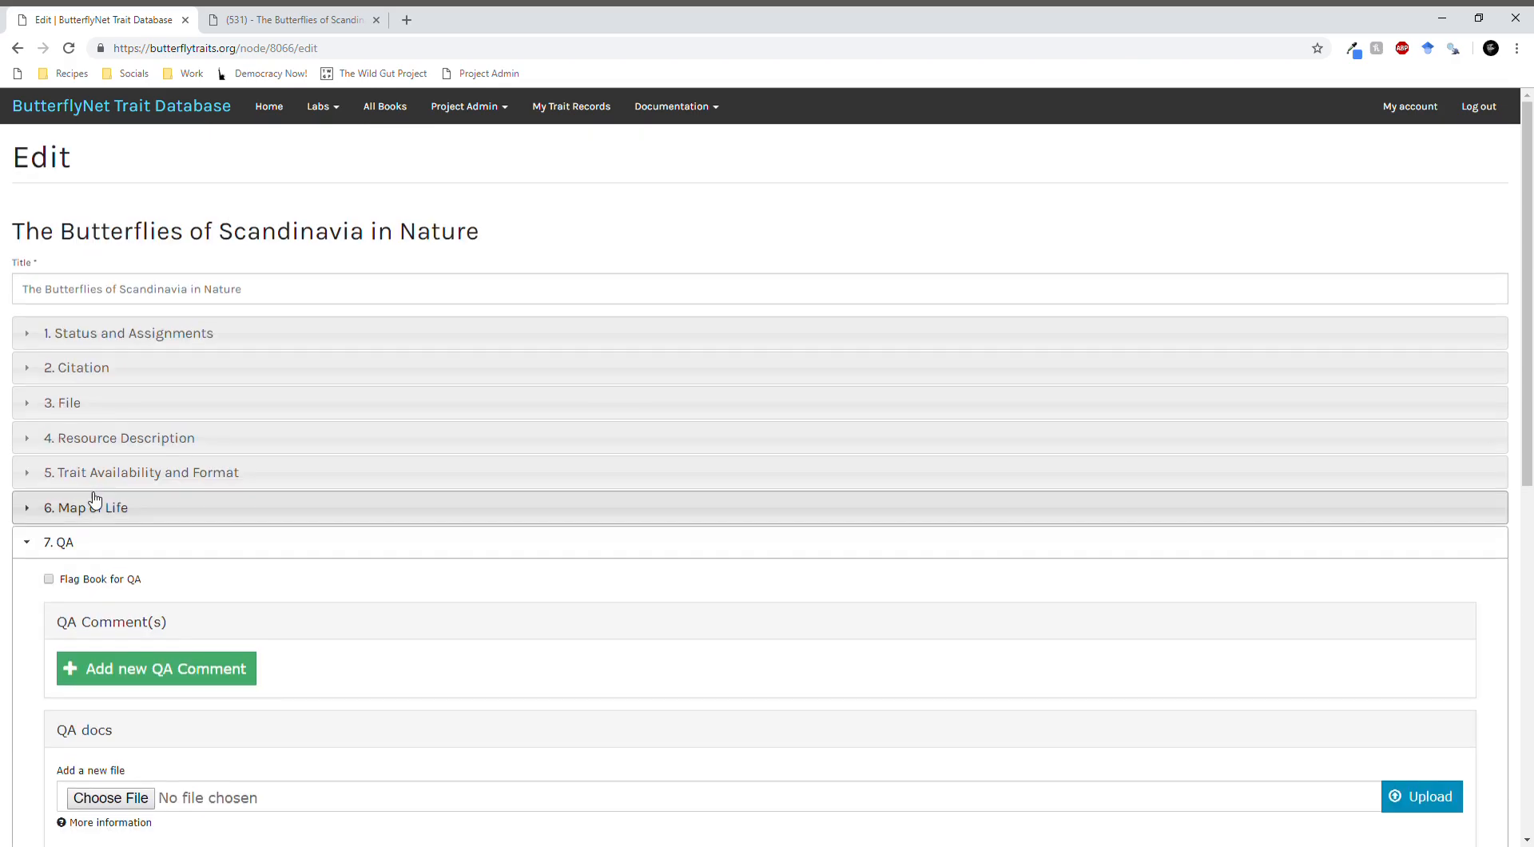
click(245, 549)
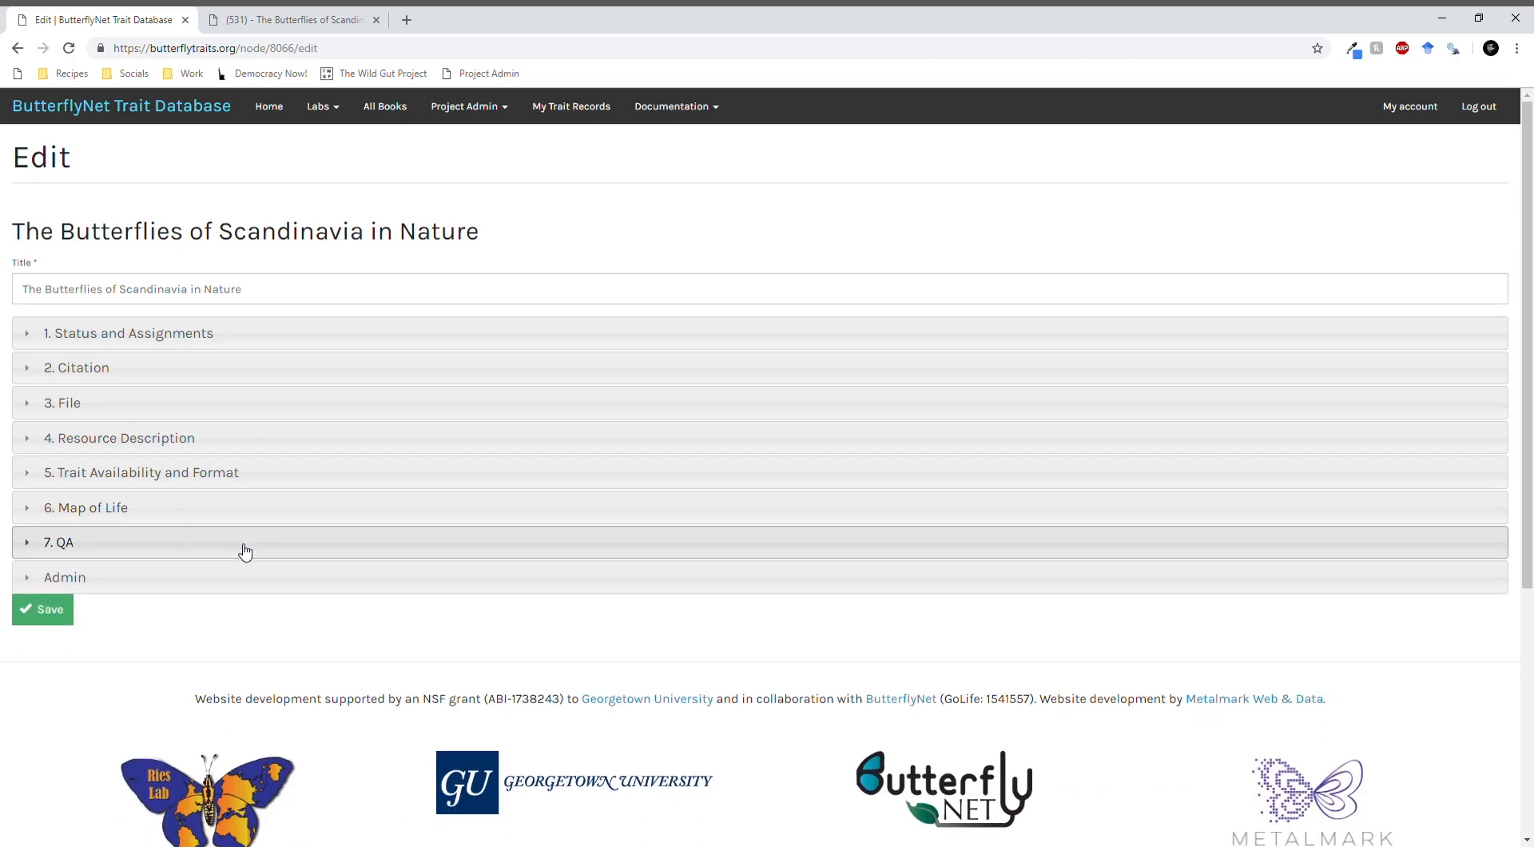
- Revisit the book's Extraction Status options in Status and Assignments, and reopen the QA section with its book flag and comment fields
click(244, 548)
scroll(181, 527, down, 2)
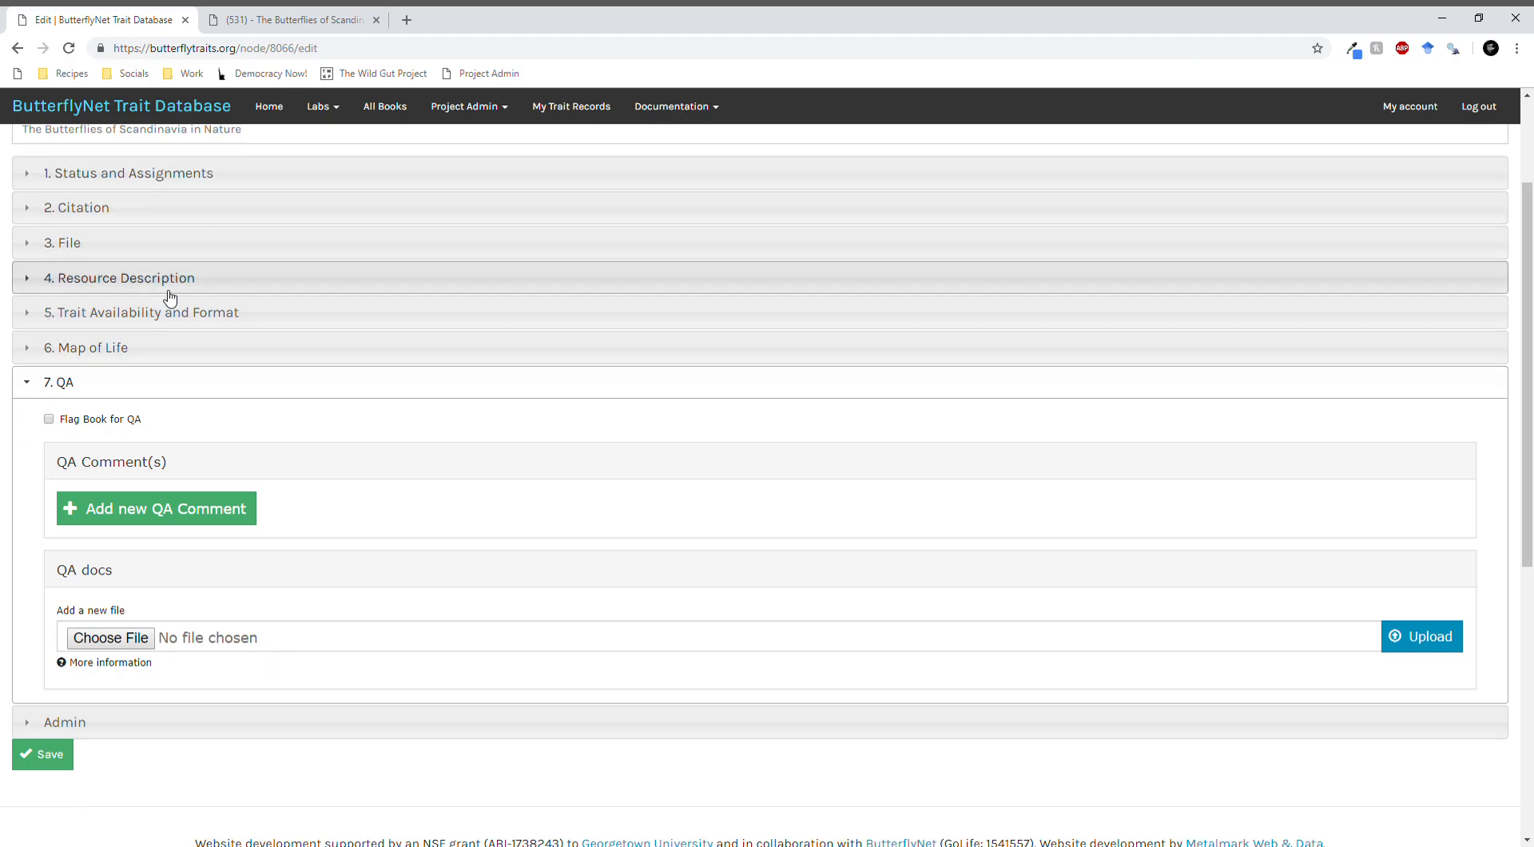
click(169, 175)
scroll(130, 496, down, 3)
scroll(130, 496, down, 5)
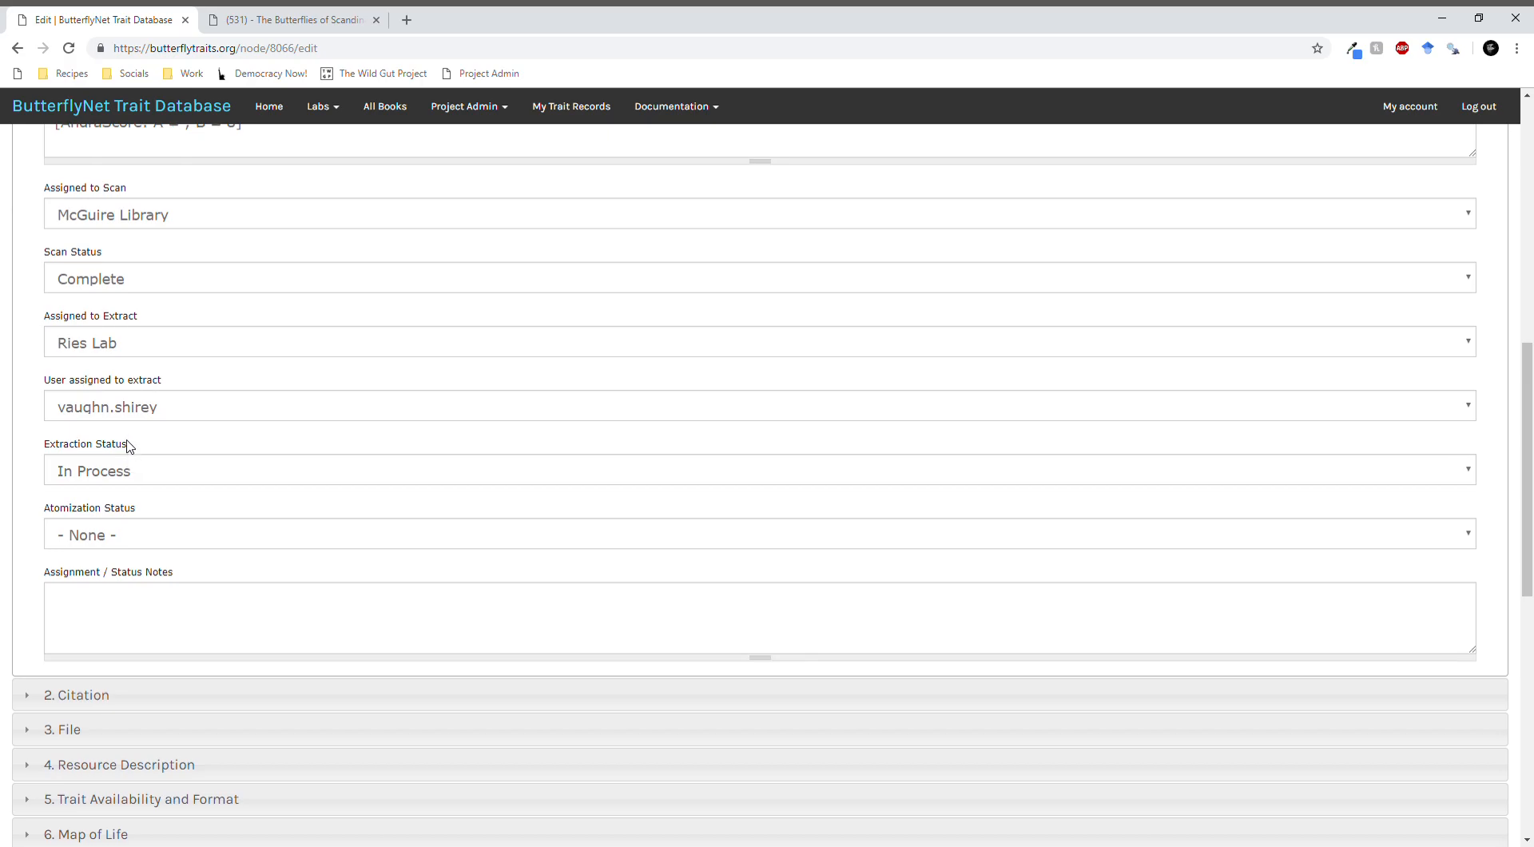
click(83, 477)
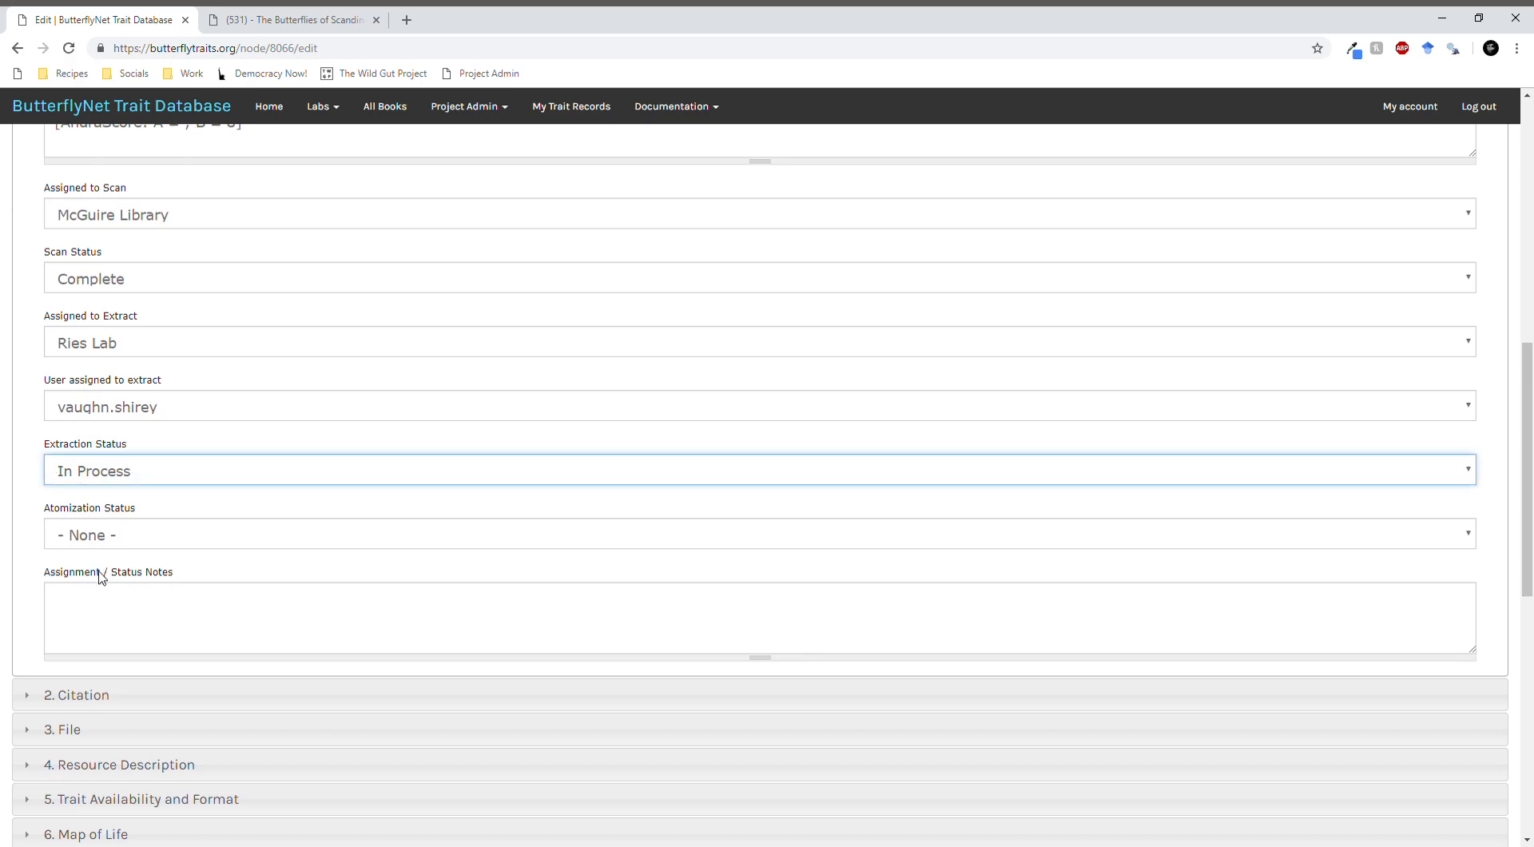
click(36, 485)
scroll(29, 484, up, 10)
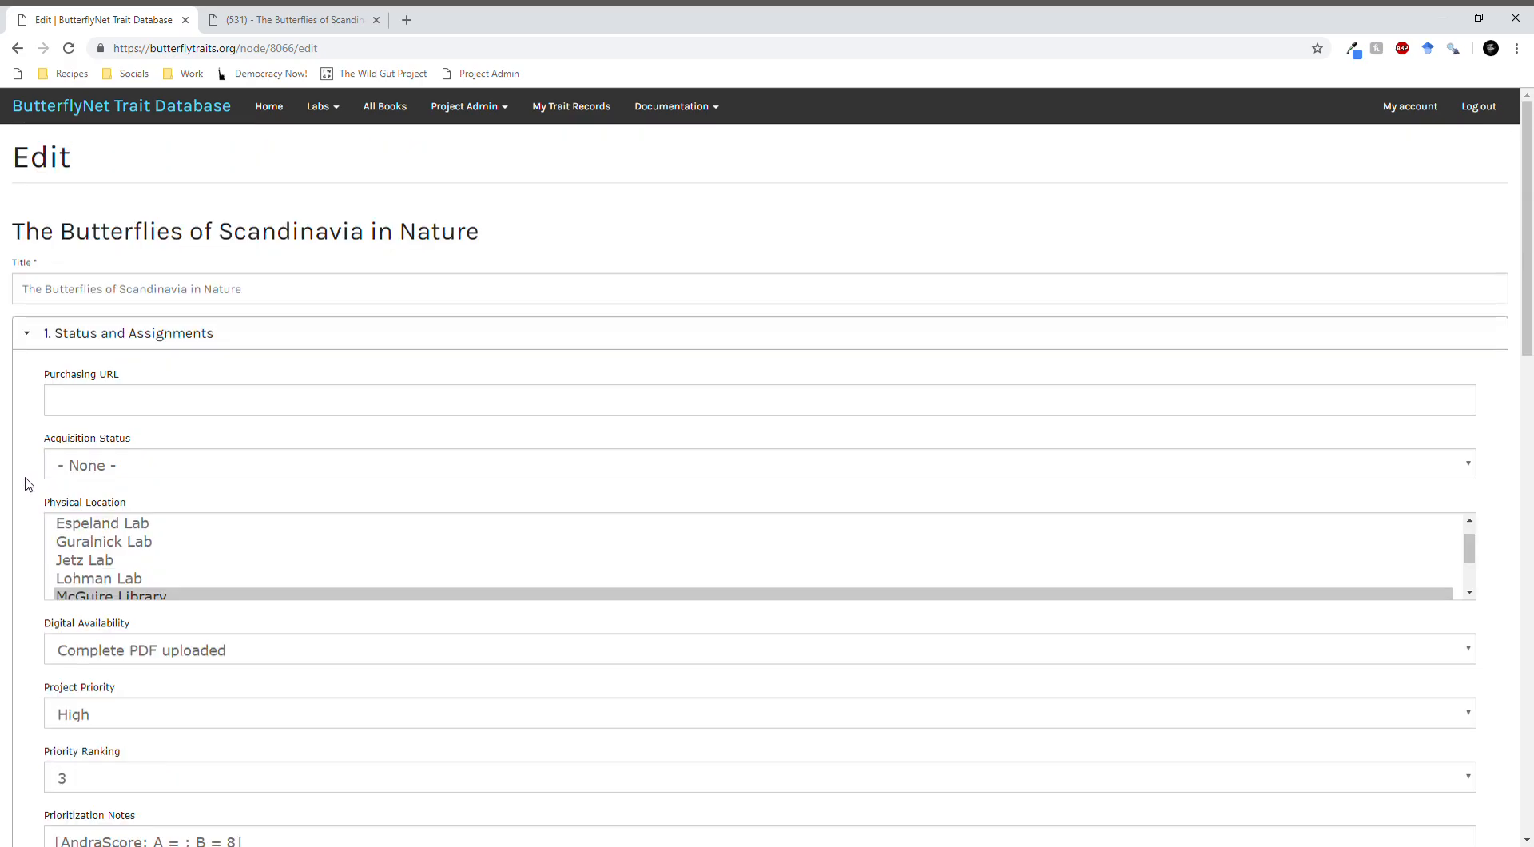
scroll(274, 438, down, 15)
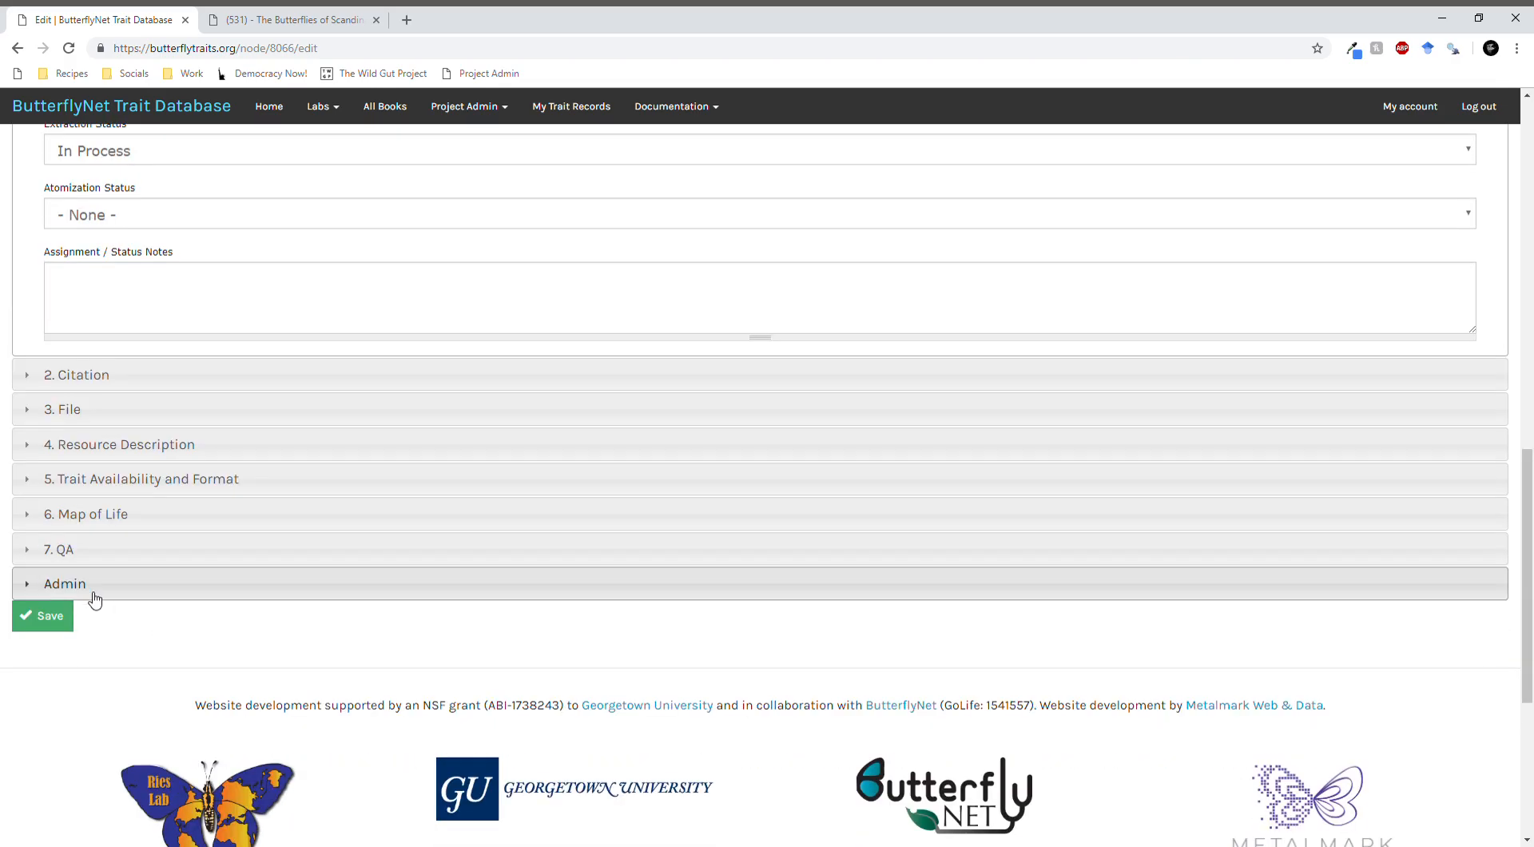
click(32, 548)
scroll(438, 343, up, 4)
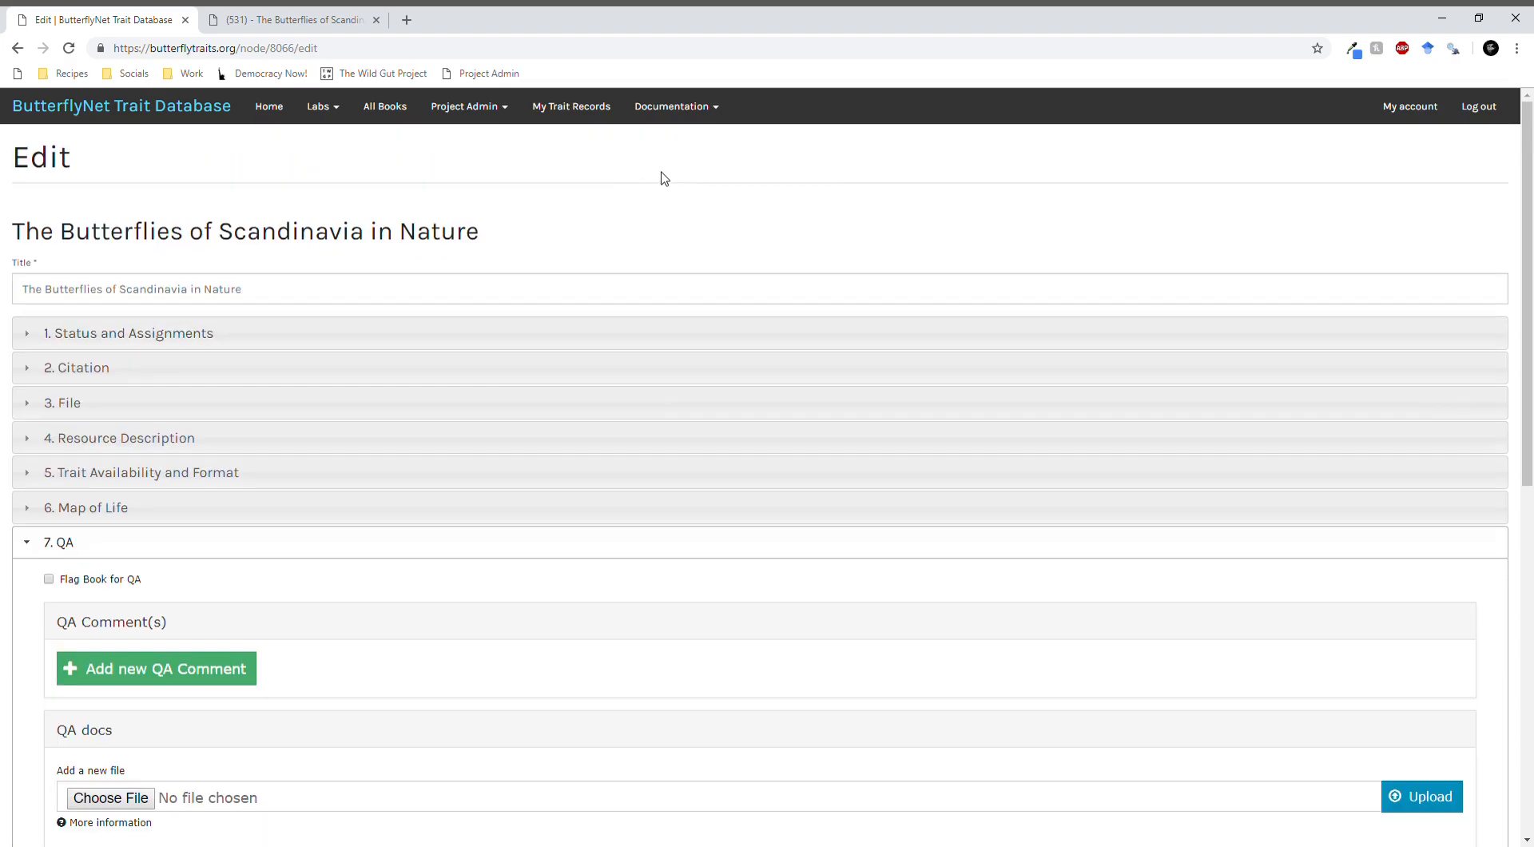
- Read the site's Notices page and the Trait Extraction Website Navigation for Data Extractors procedure
click(696, 114)
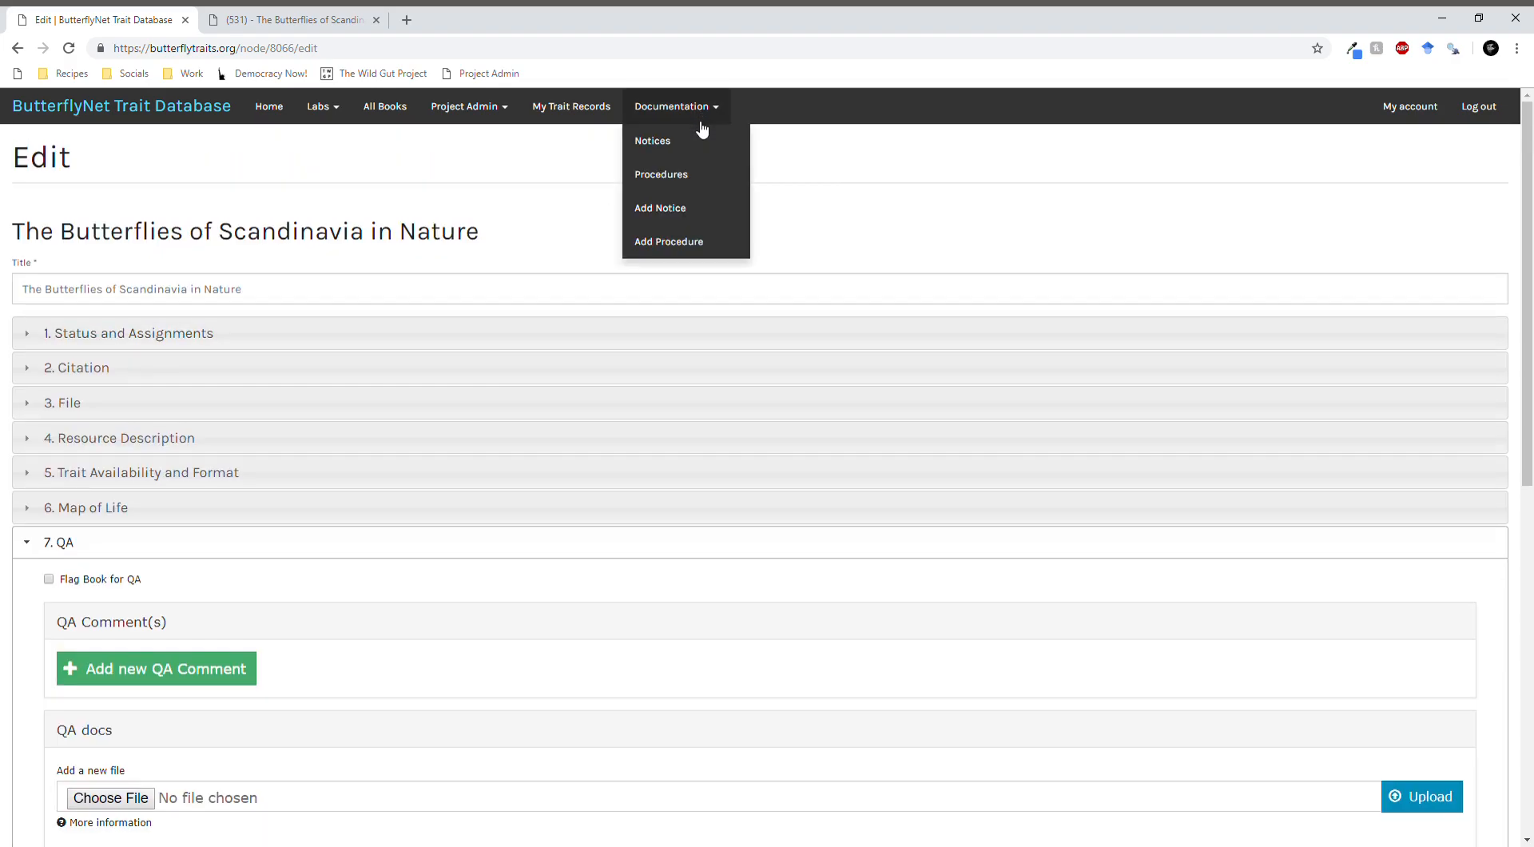
click(665, 148)
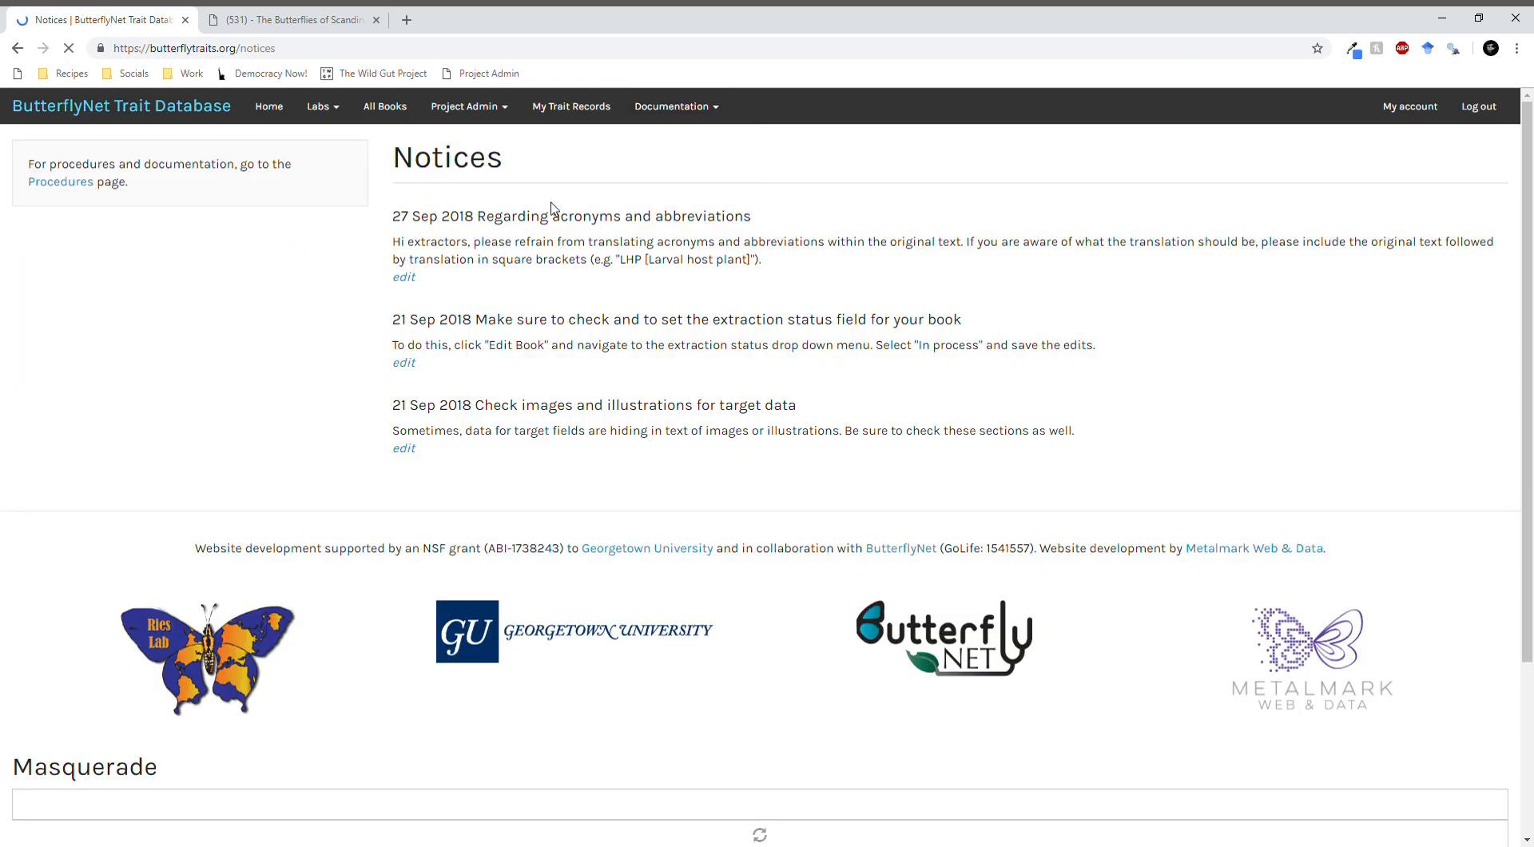
click(703, 110)
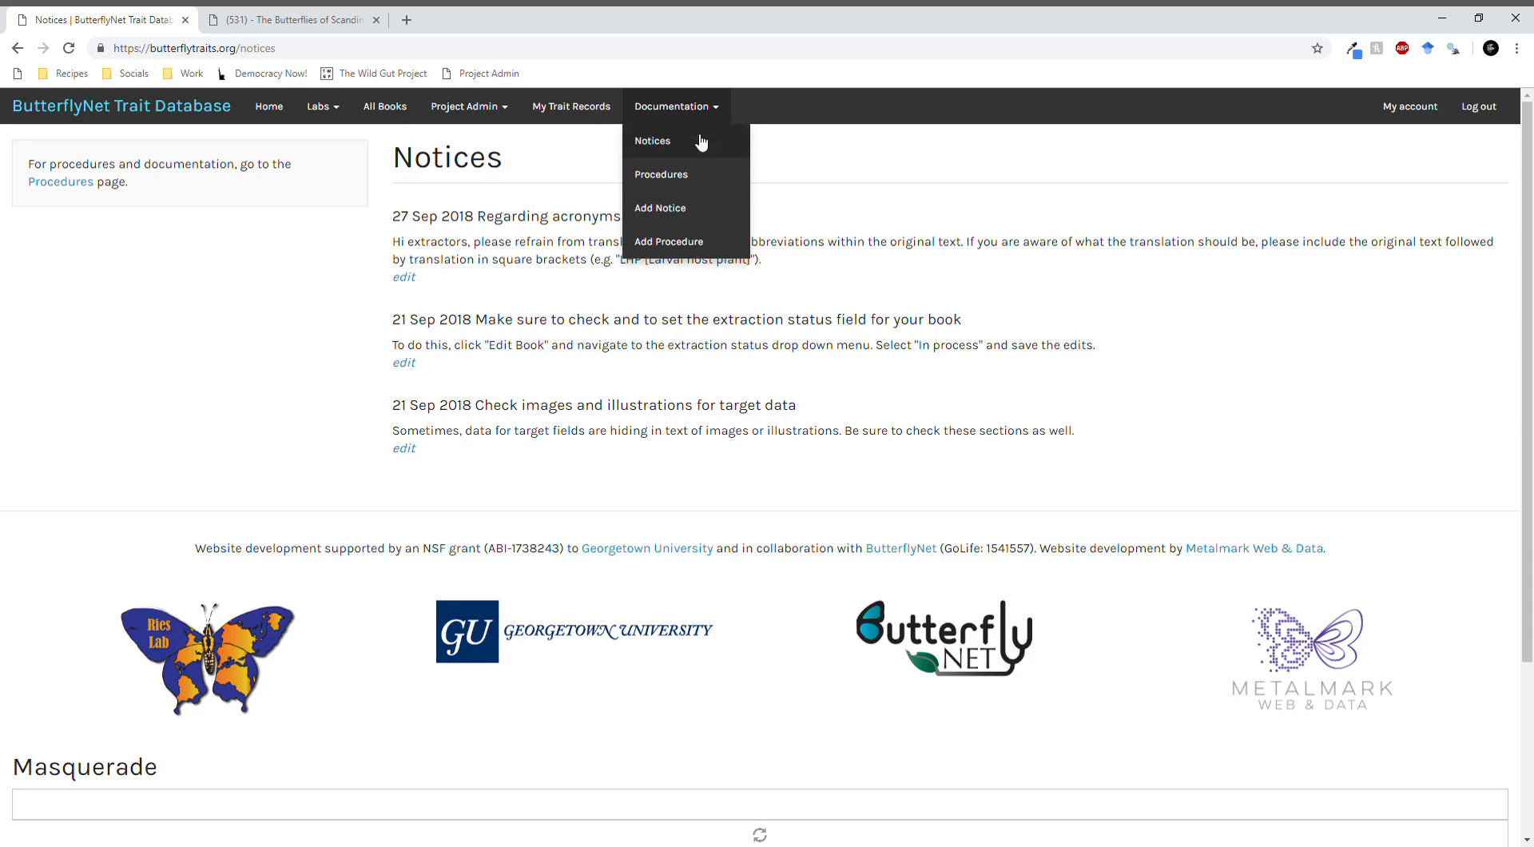
click(697, 176)
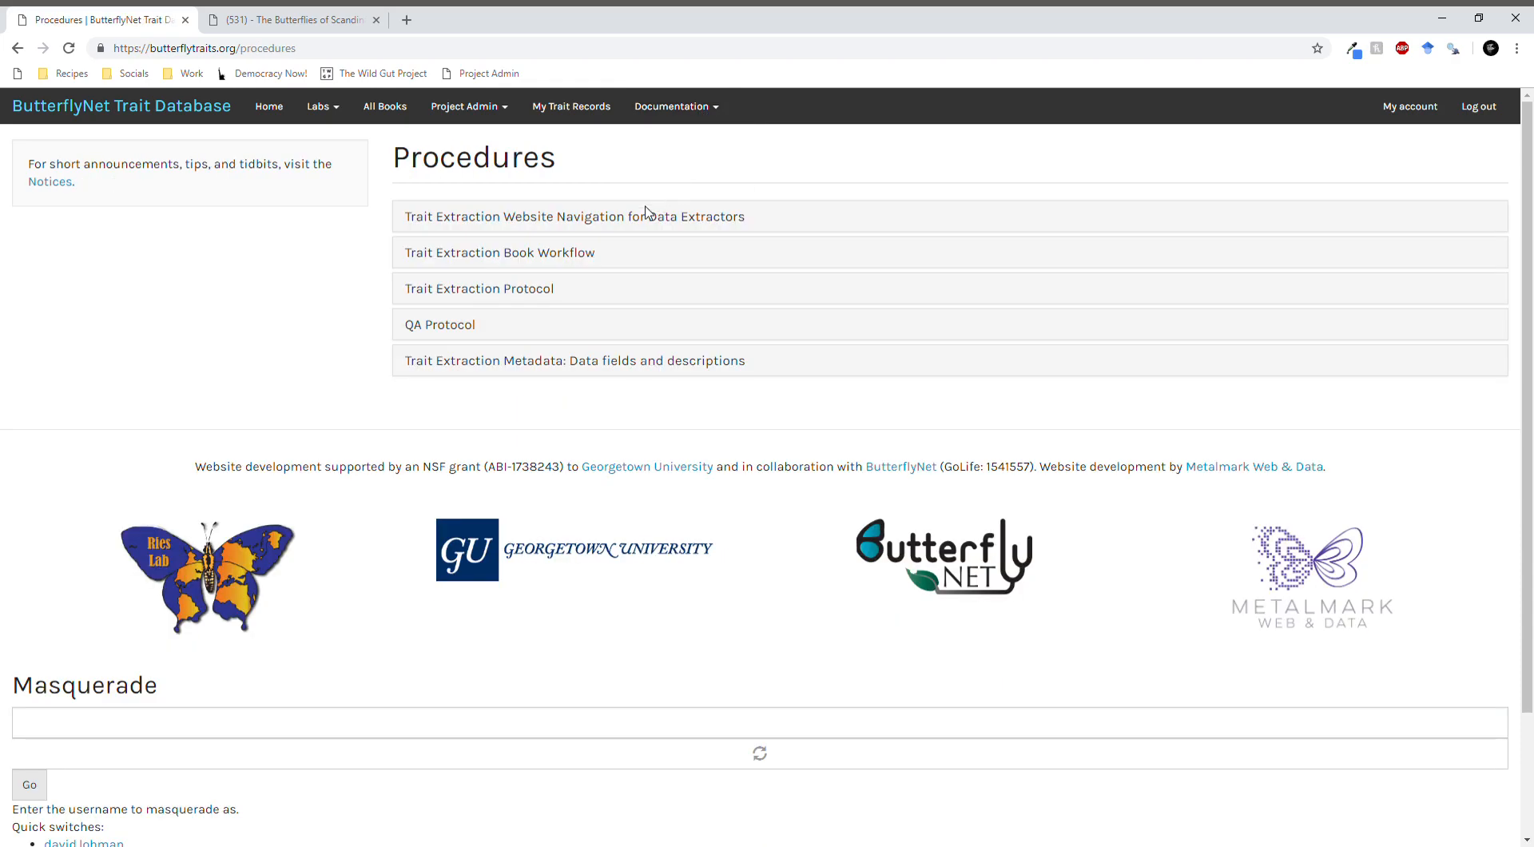
click(629, 219)
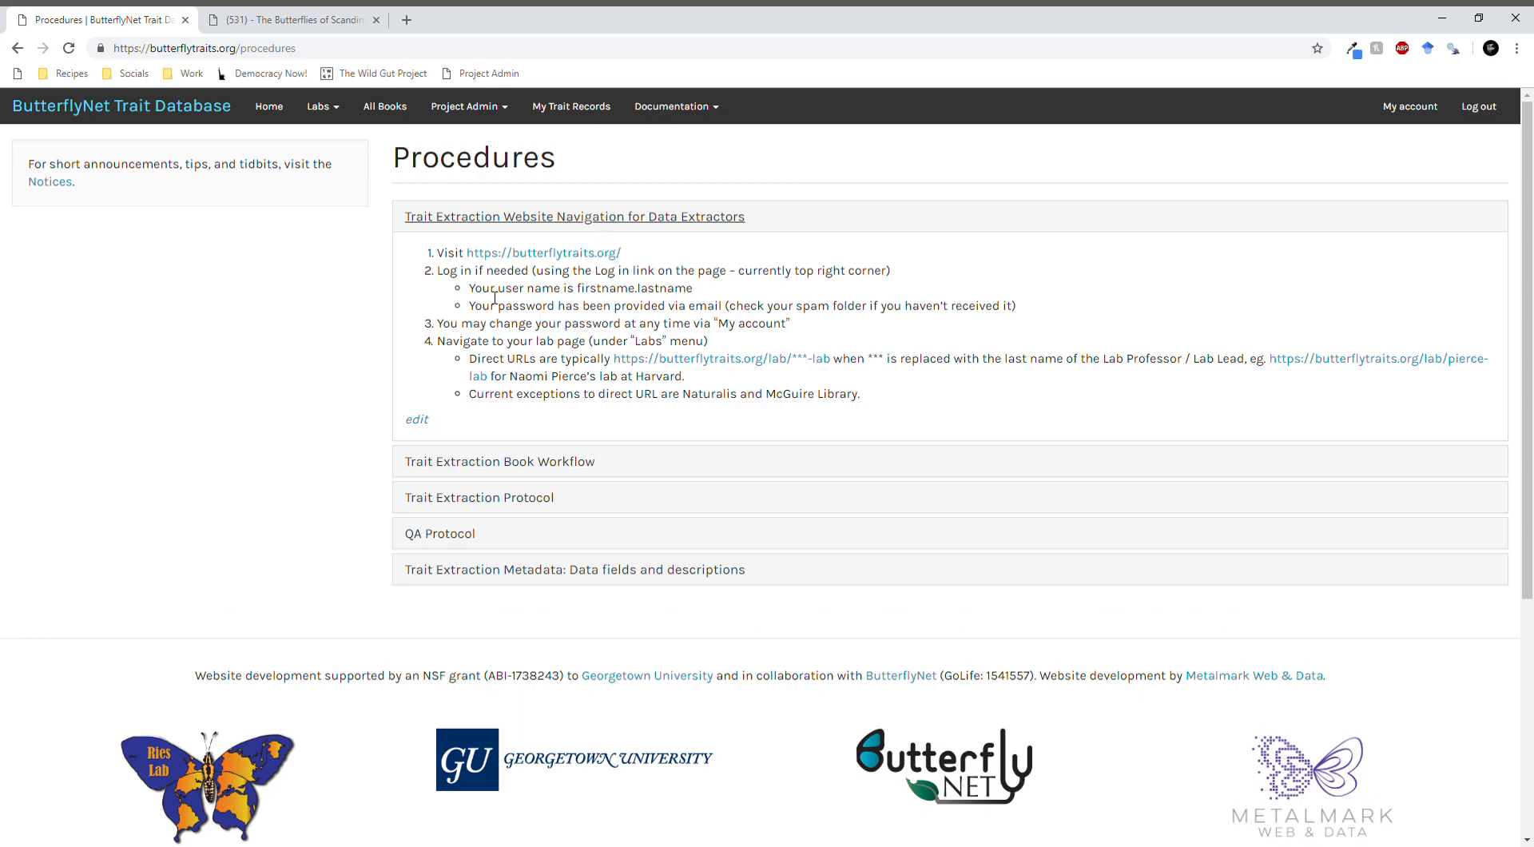
click(537, 218)
- Read the Trait Extraction Book Workflow procedure and collapse it
click(558, 253)
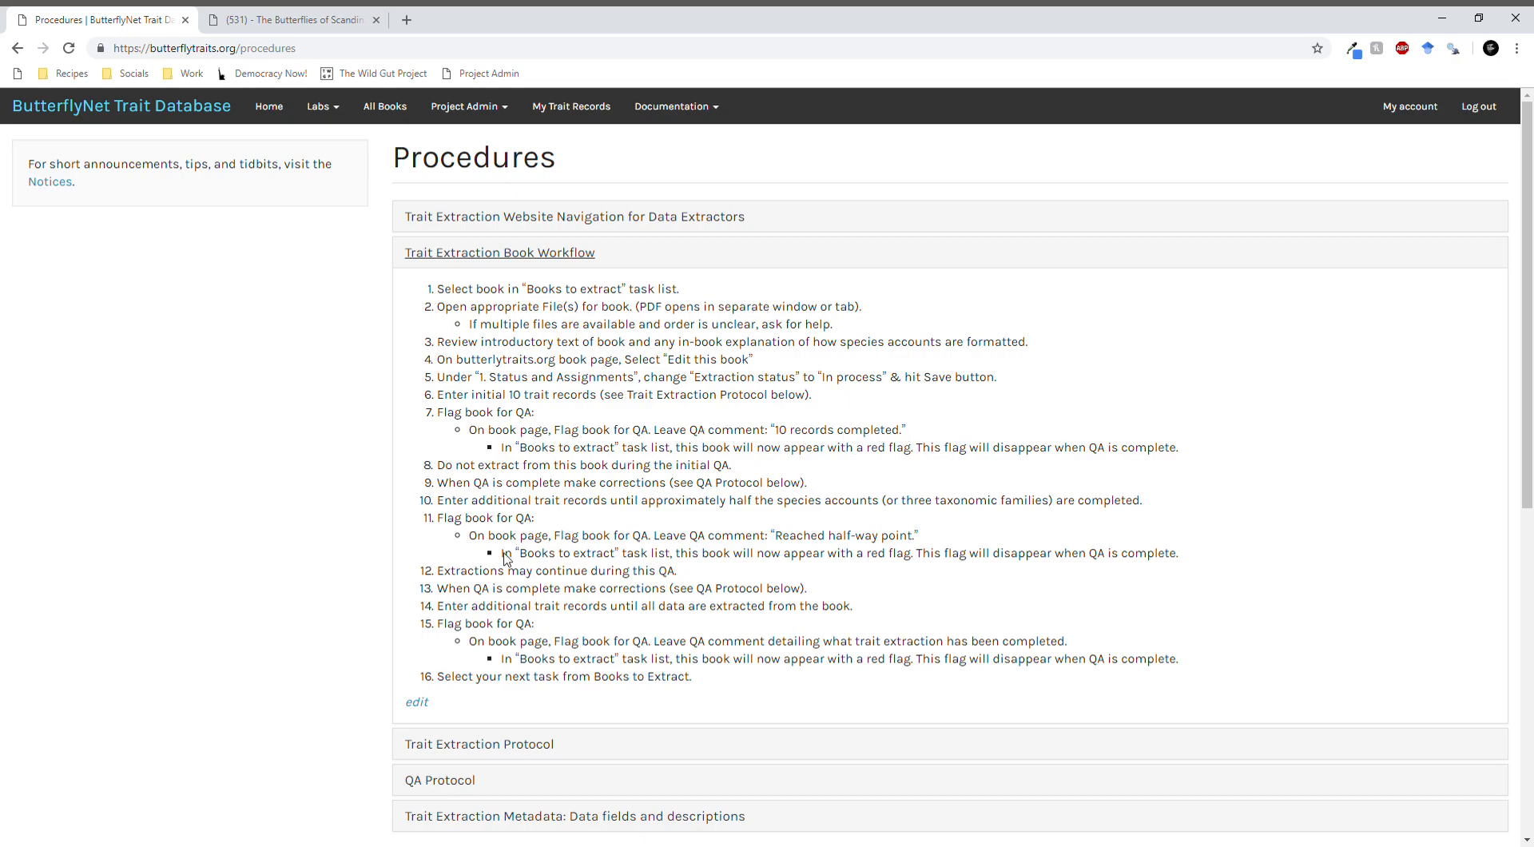
click(582, 264)
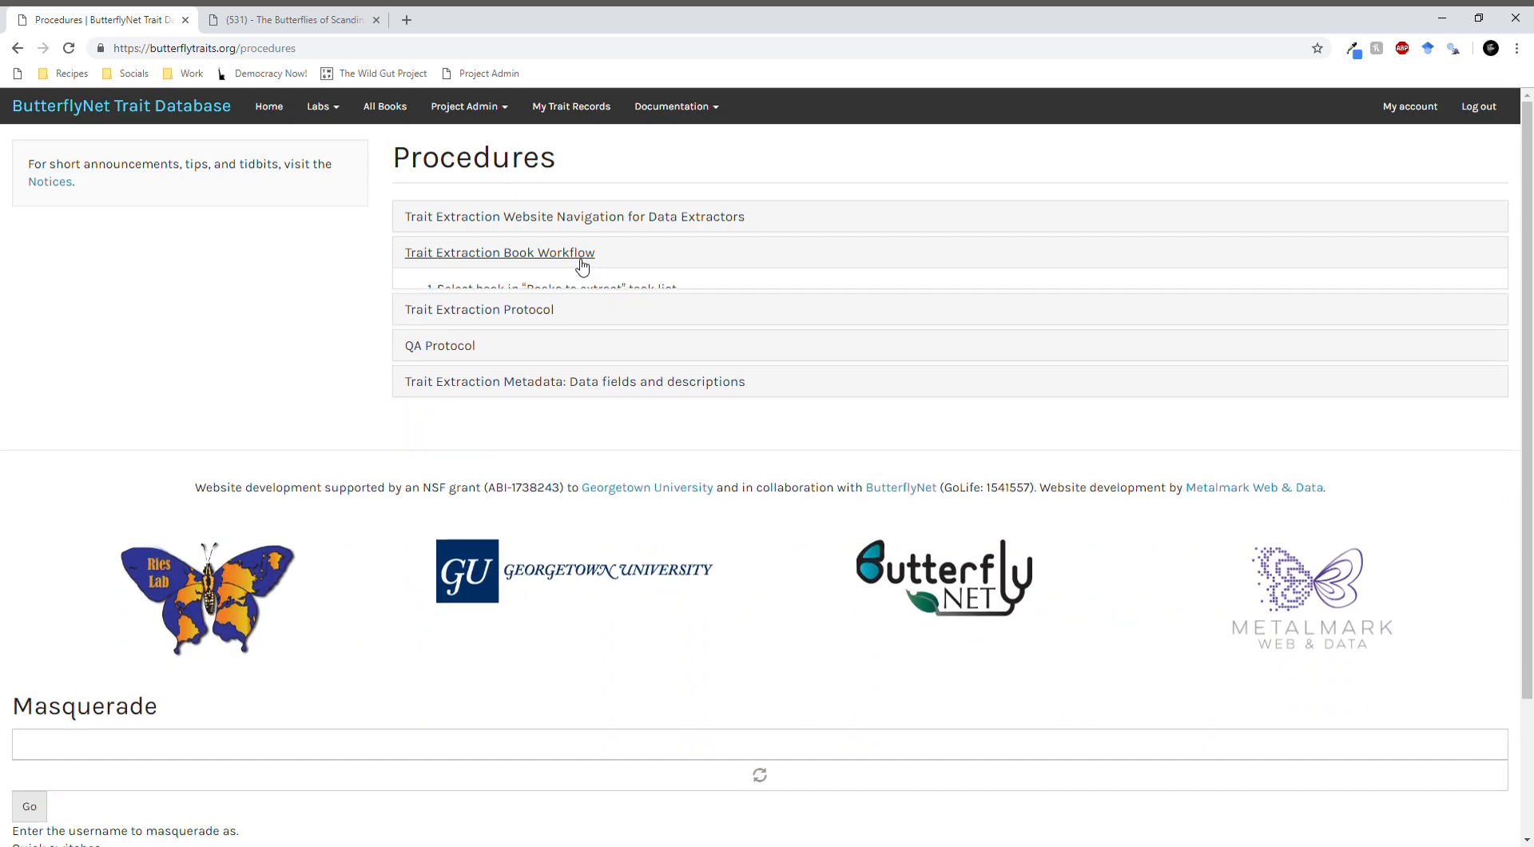
click(582, 264)
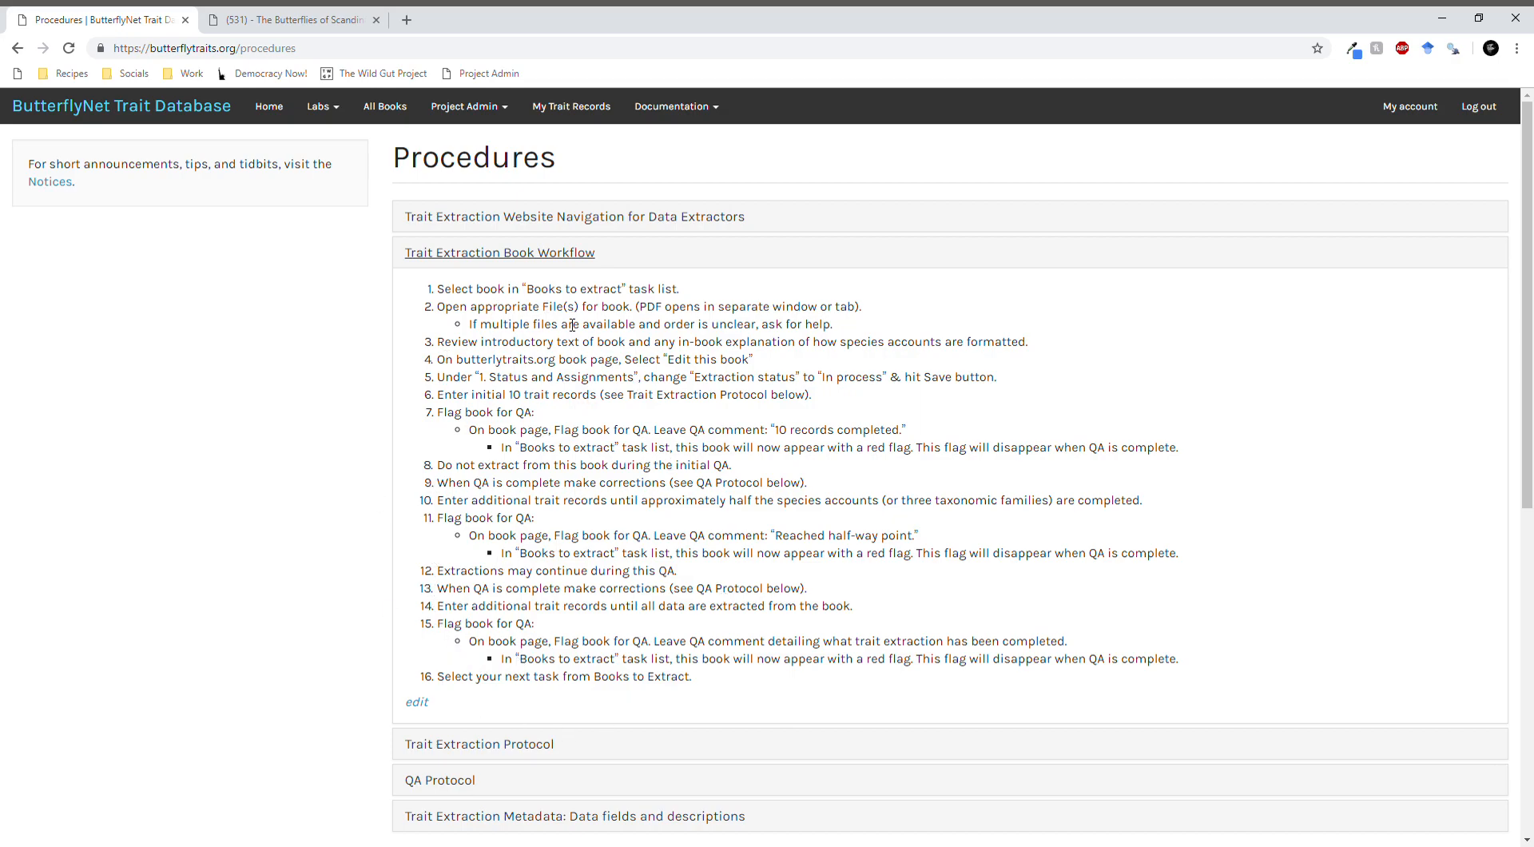
click(574, 254)
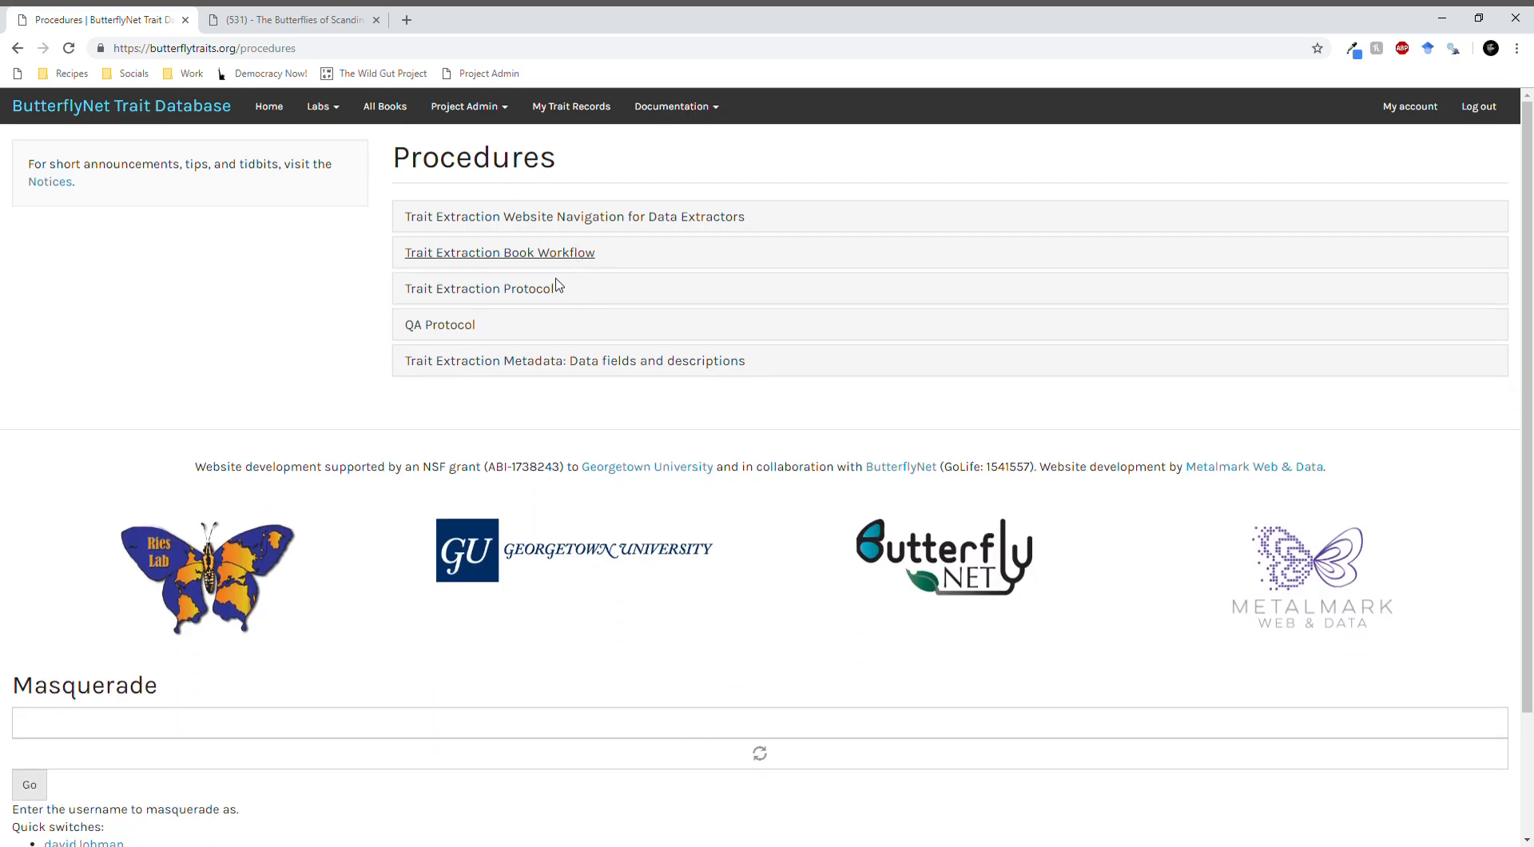
- Read through the Trait Extraction Protocol on extracting species accounts and collapse it
click(559, 291)
scroll(562, 349, down, 5)
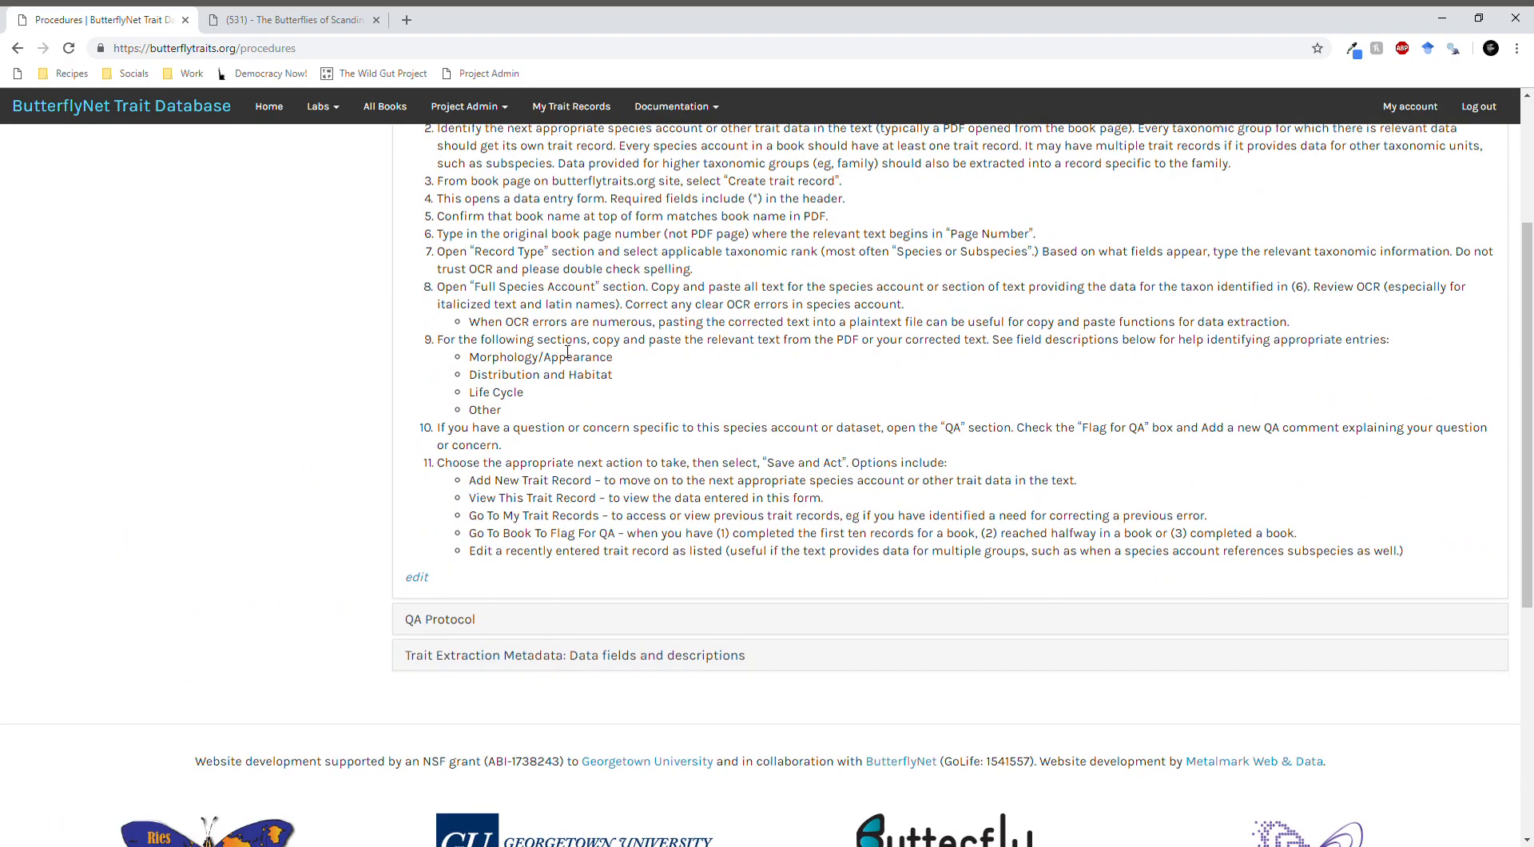
scroll(558, 390, up, 5)
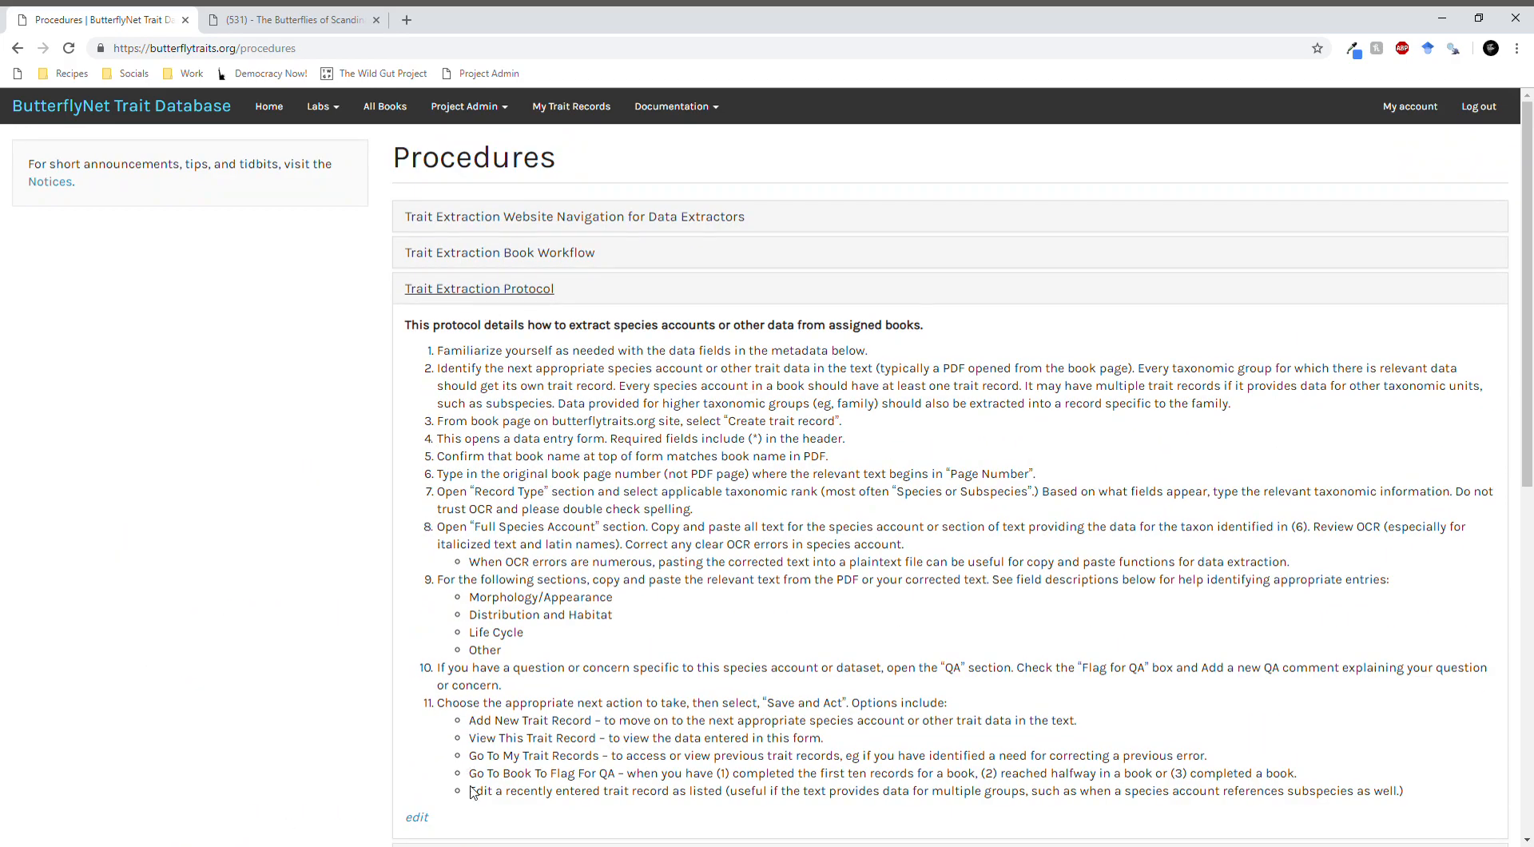
click(525, 300)
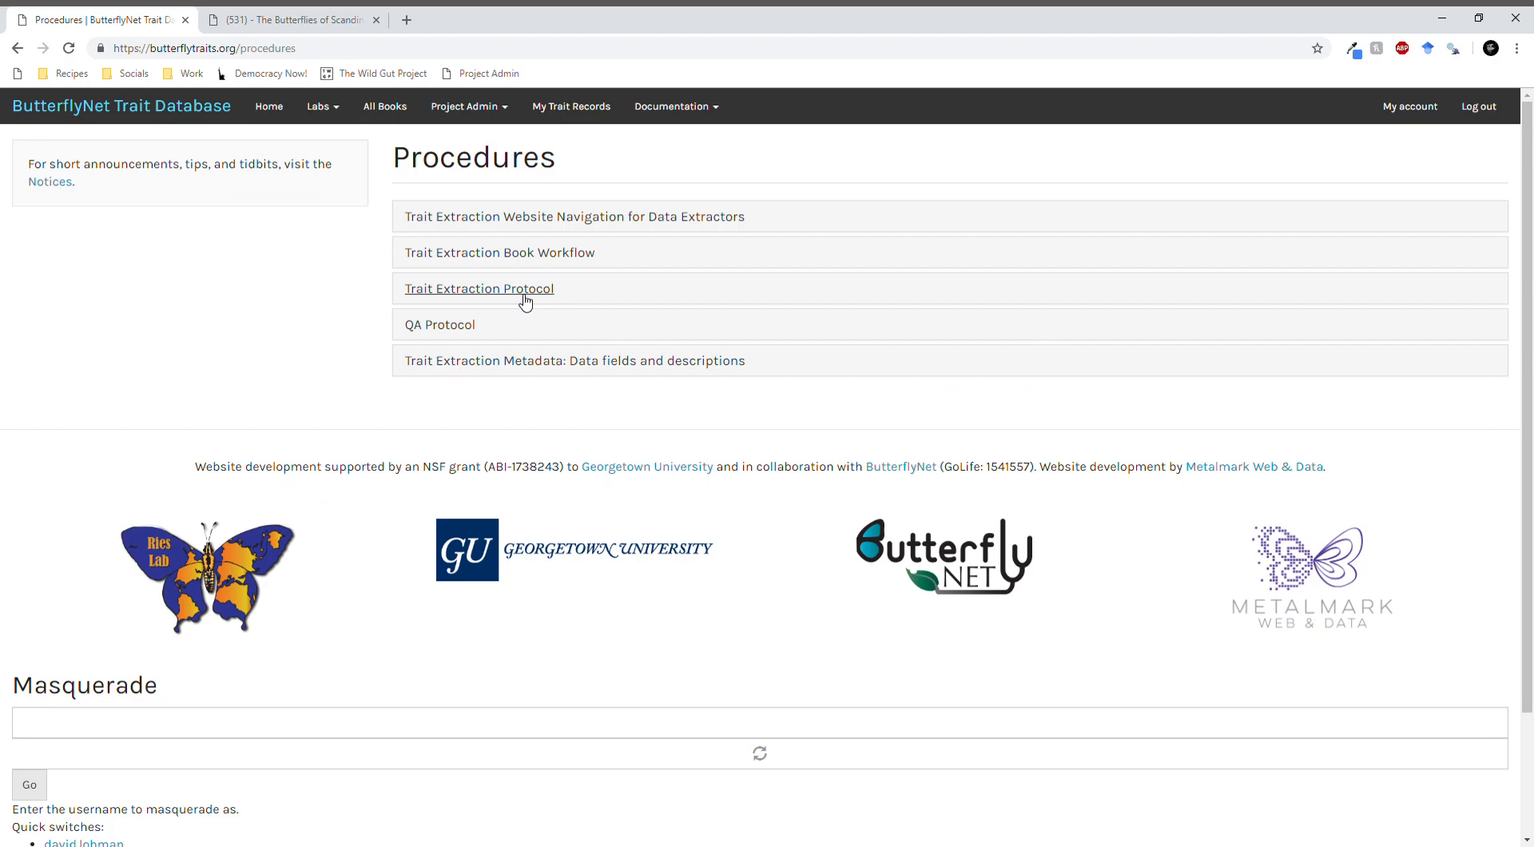
- Read the QA Protocol, and examine the field descriptions in the Trait Extraction Metadata procedure
click(468, 330)
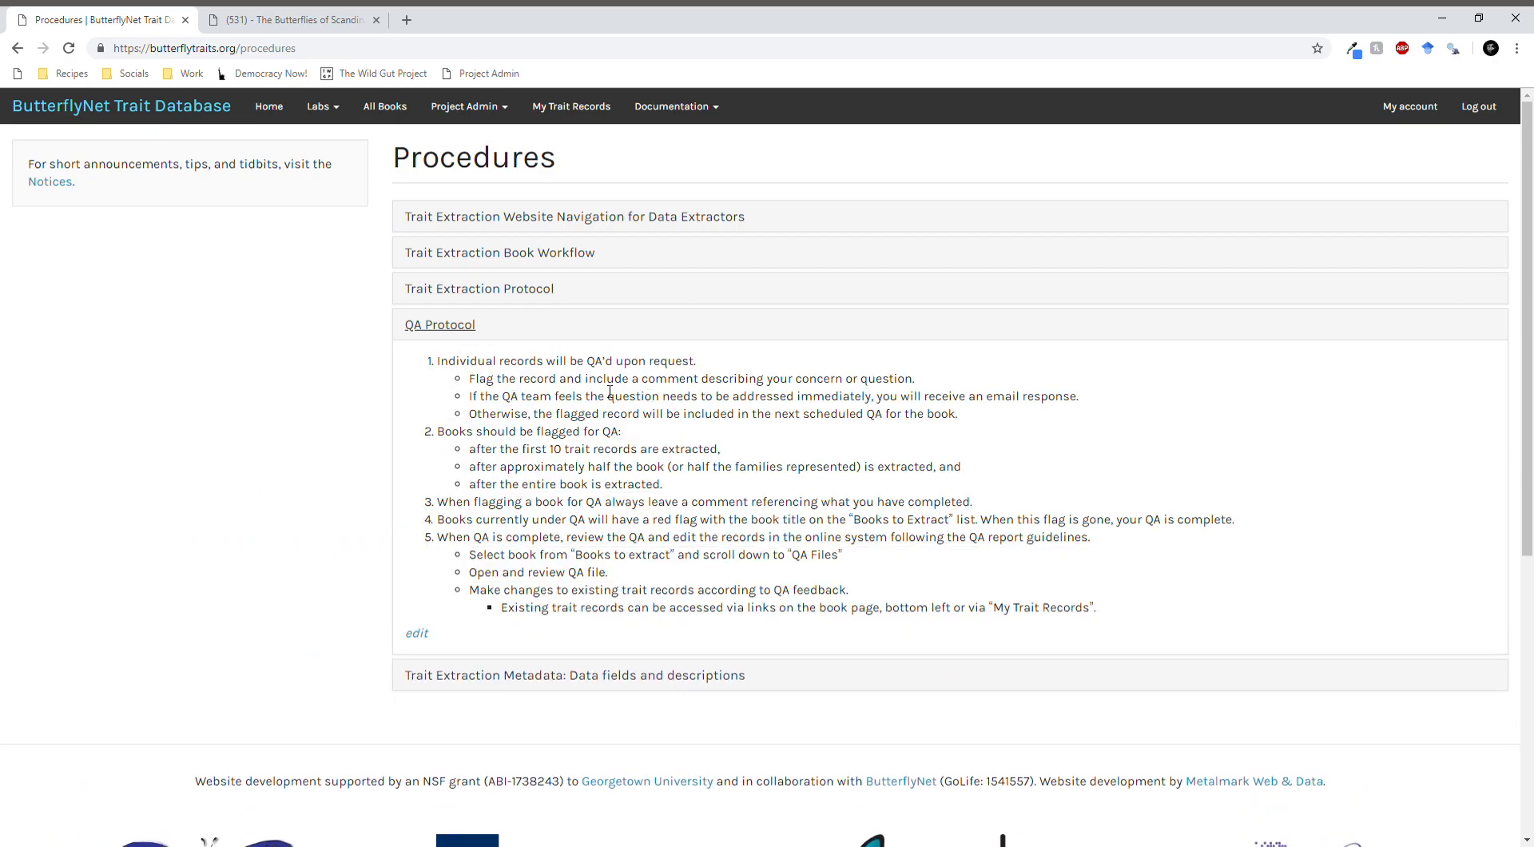
click(453, 326)
click(479, 360)
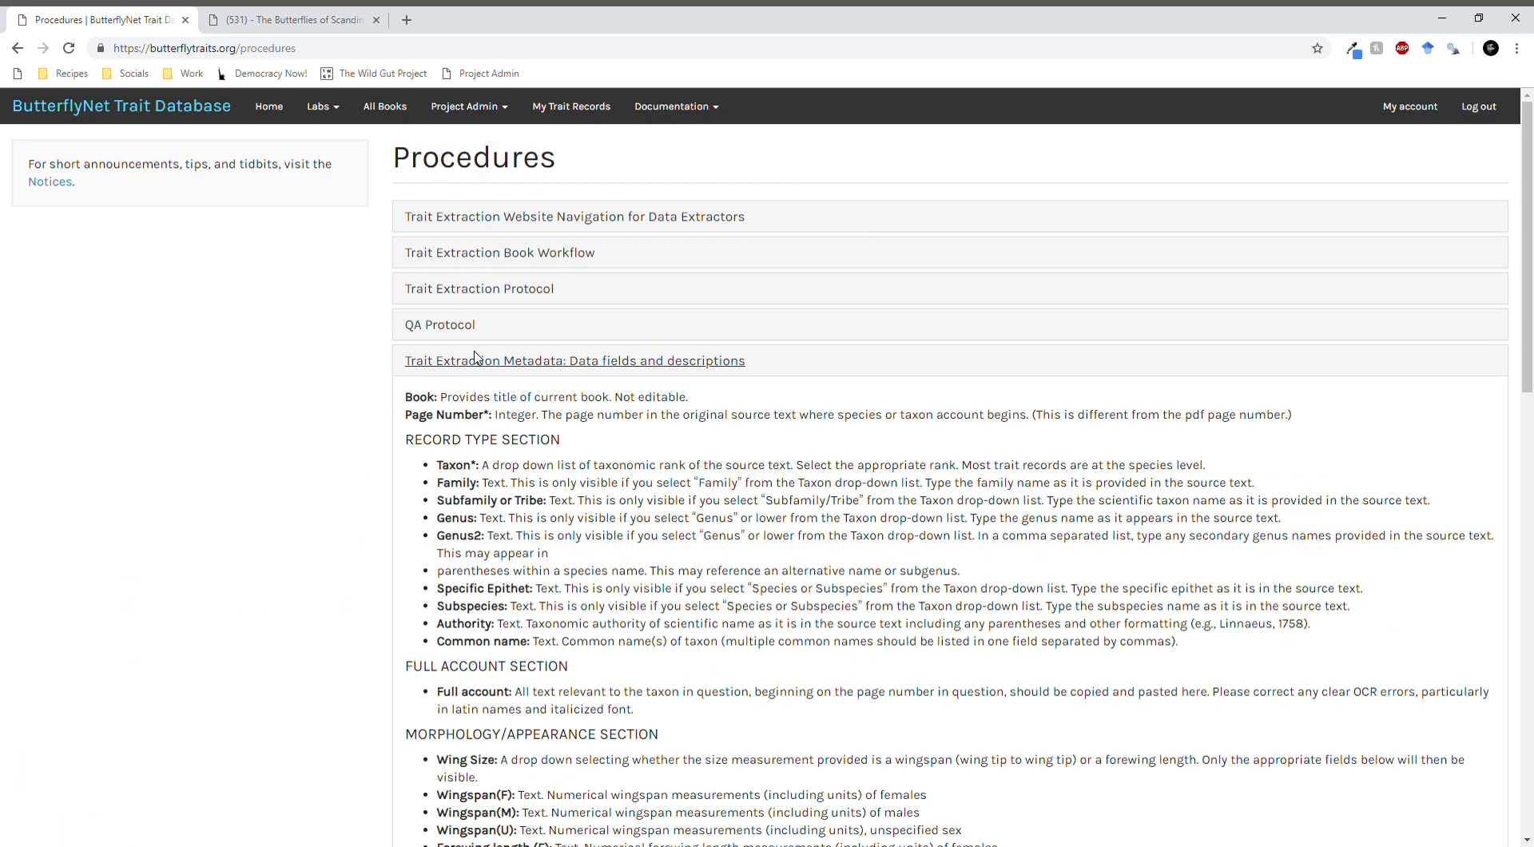
scroll(482, 358, down, 3)
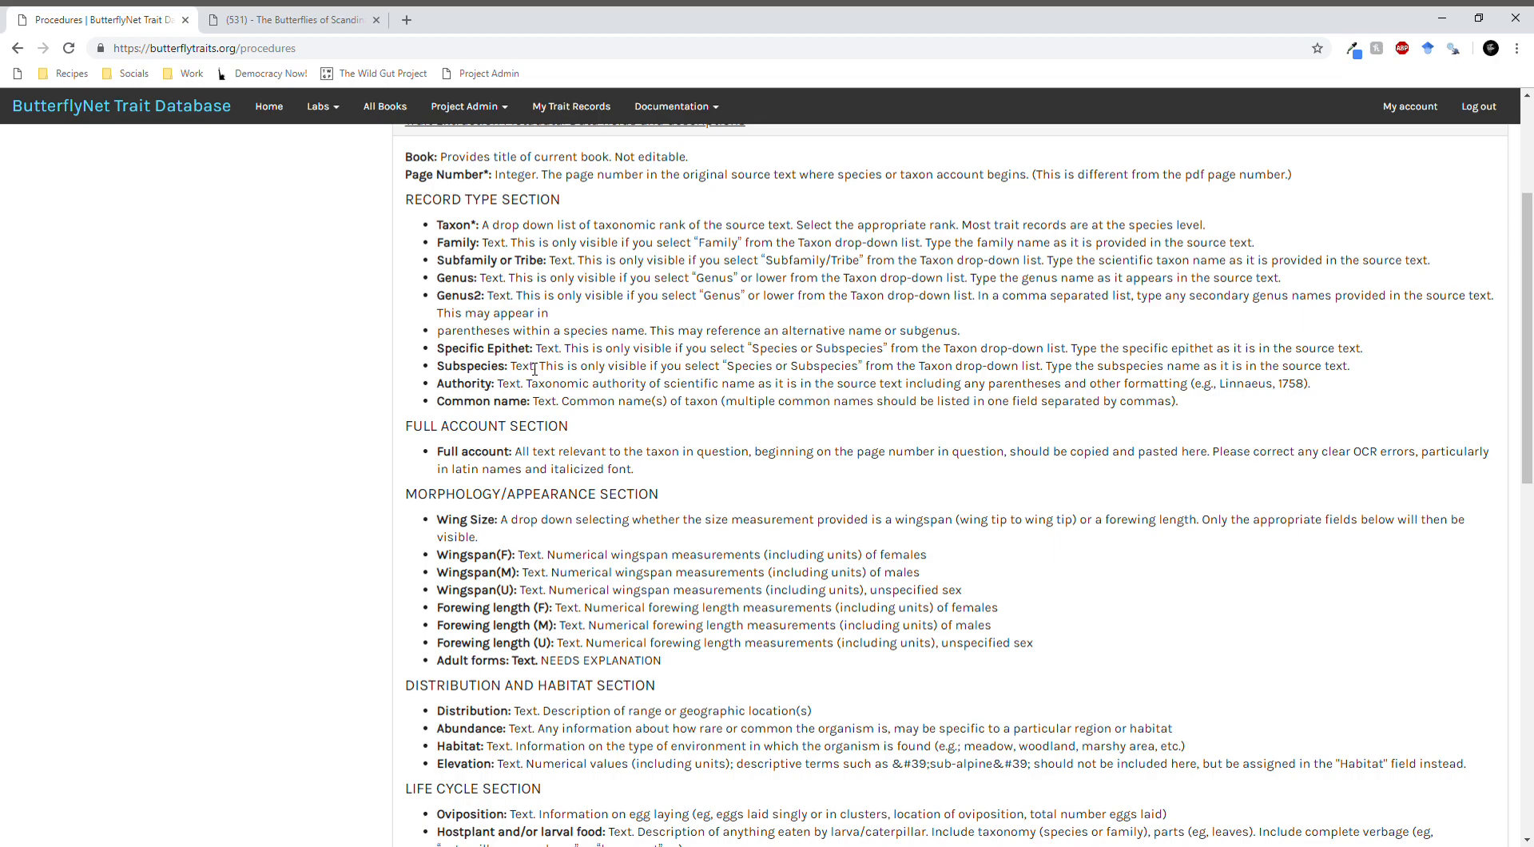
- Read the remaining field descriptions in the Trait Extraction Metadata procedure, from the record type section through the Other section
scroll(509, 329, down, 3)
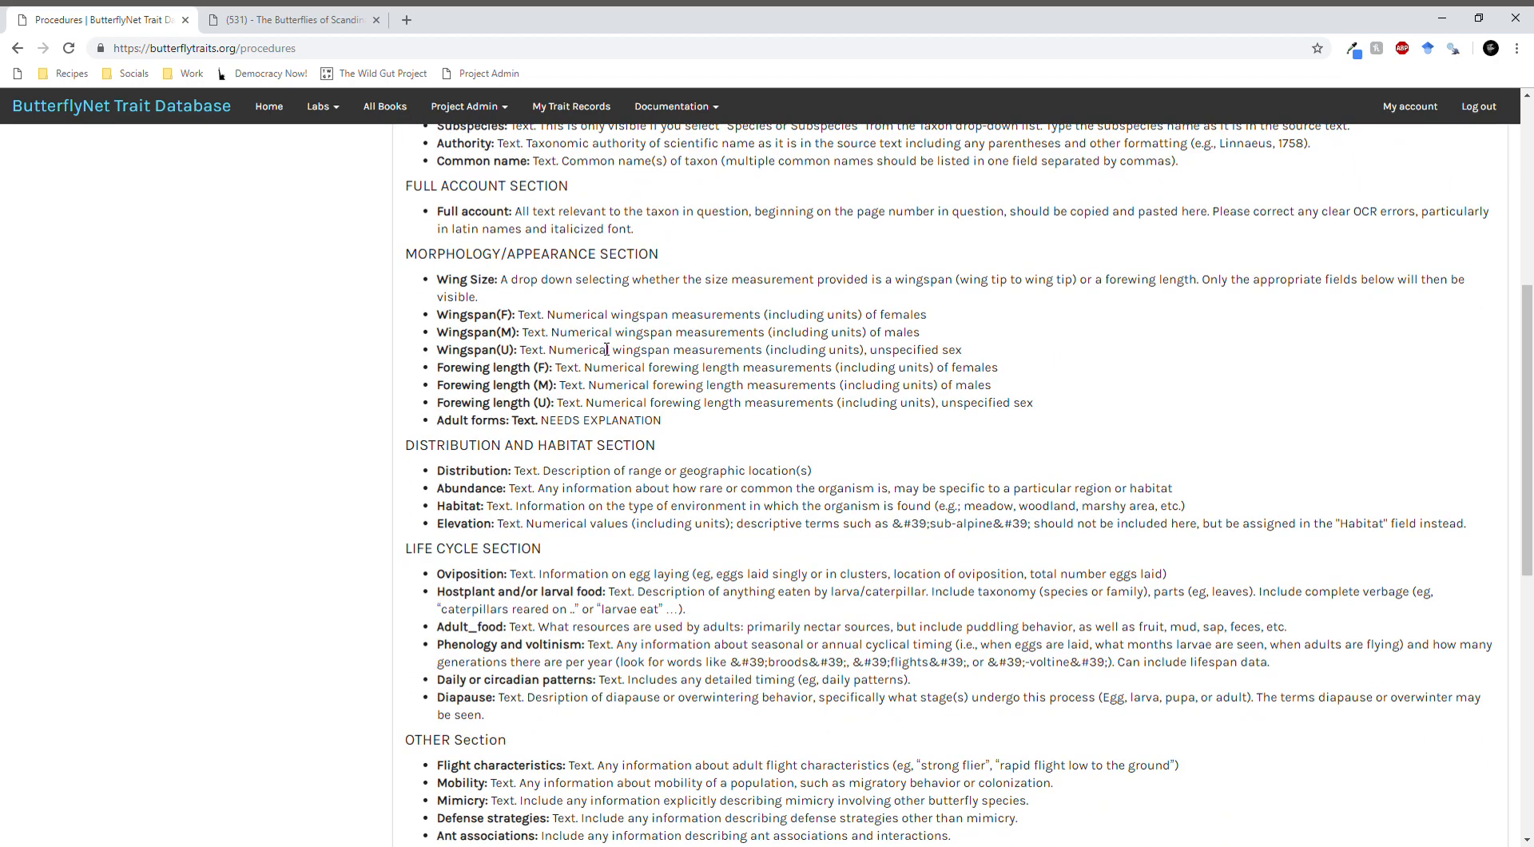
scroll(576, 485, down, 4)
scroll(479, 559, up, 7)
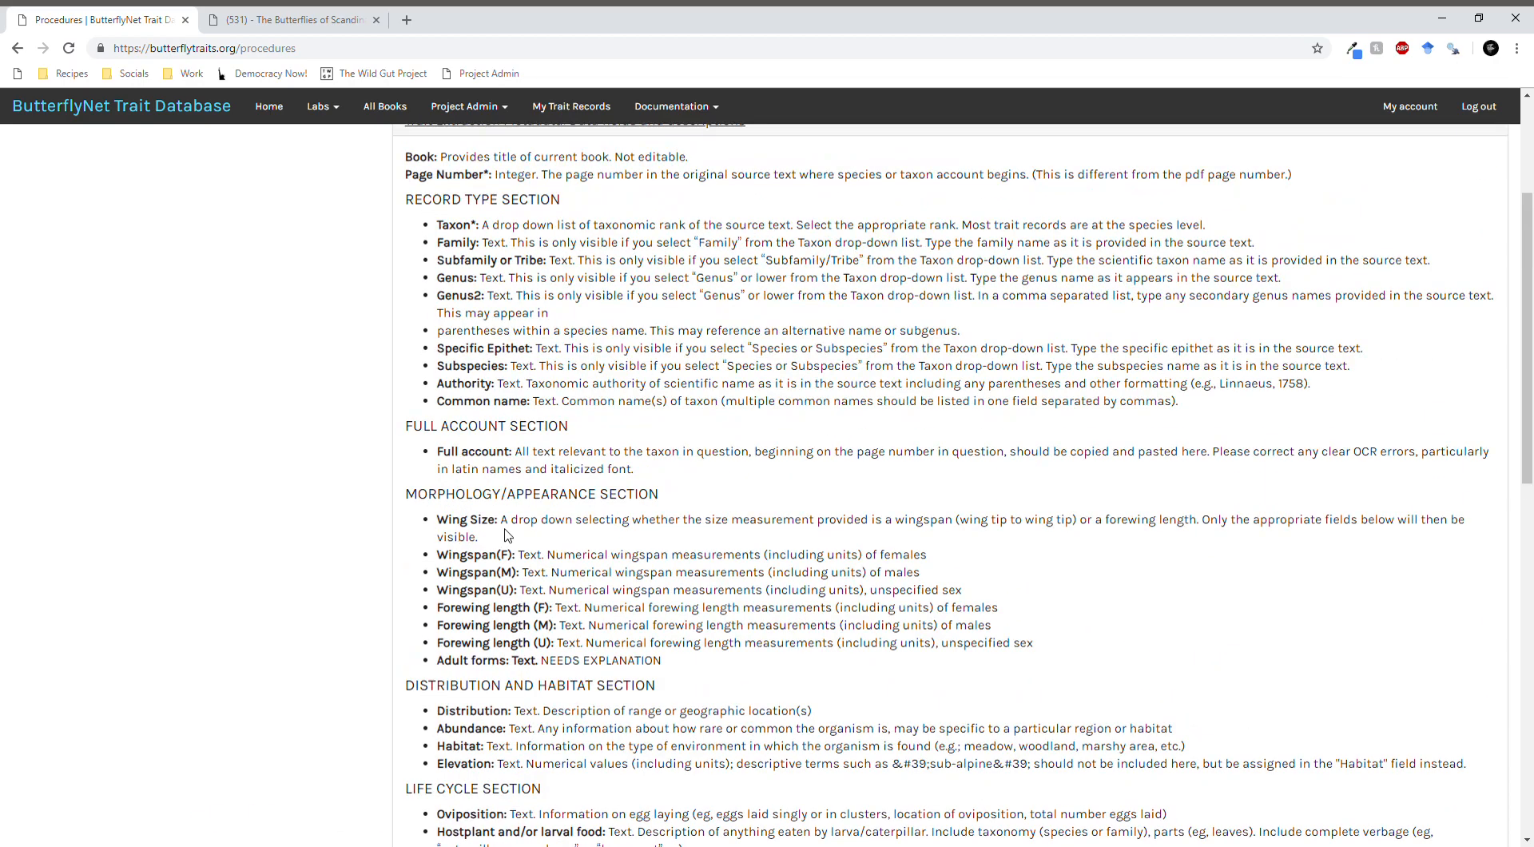
scroll(511, 531, up, 3)
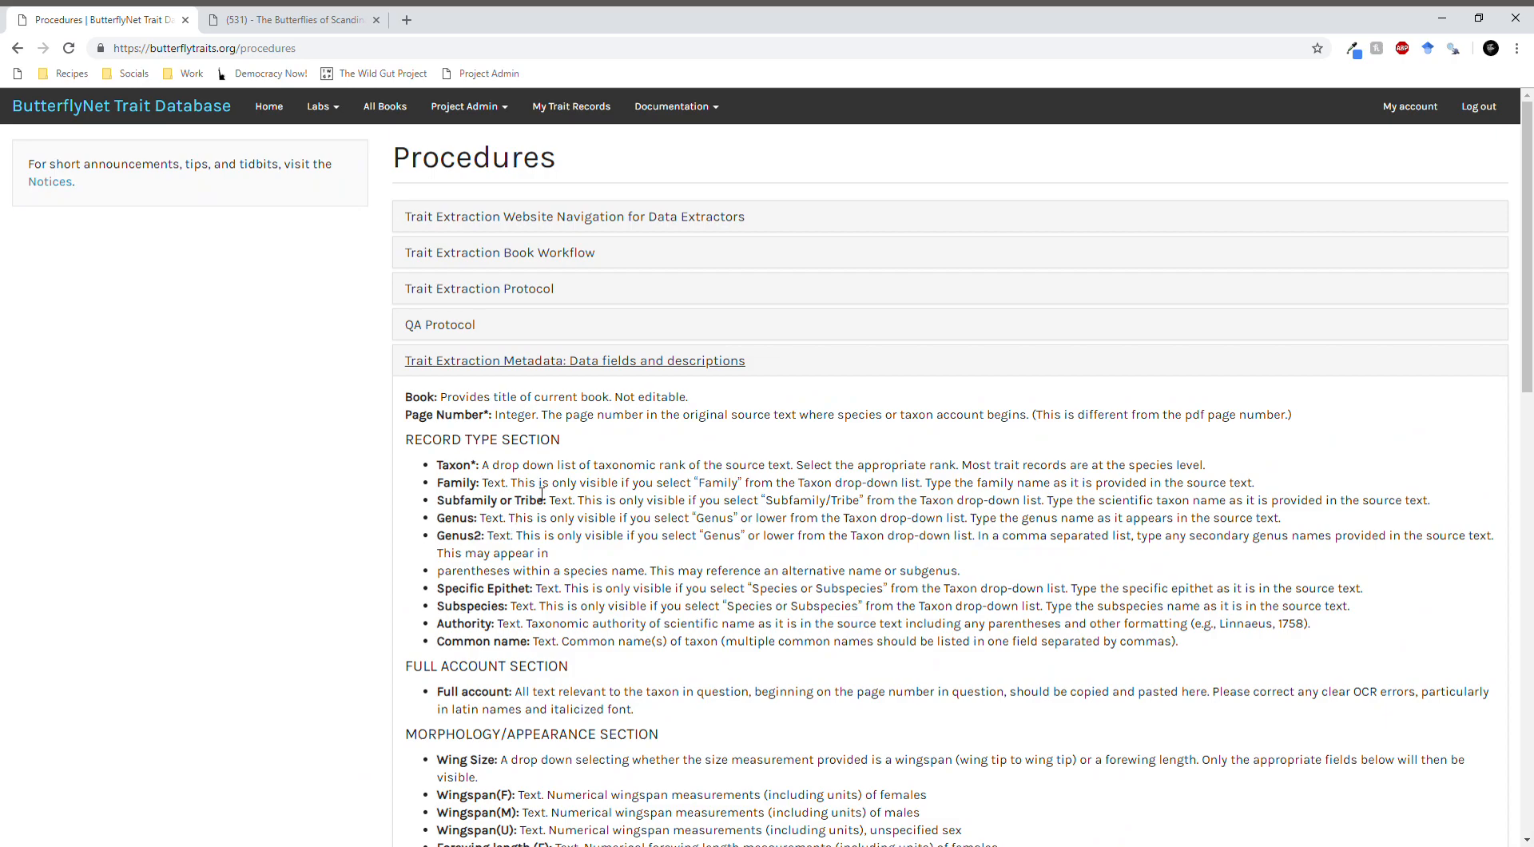
- Read the notices on the site's home page and look over the list of labs
click(278, 112)
scroll(668, 421, down, 6)
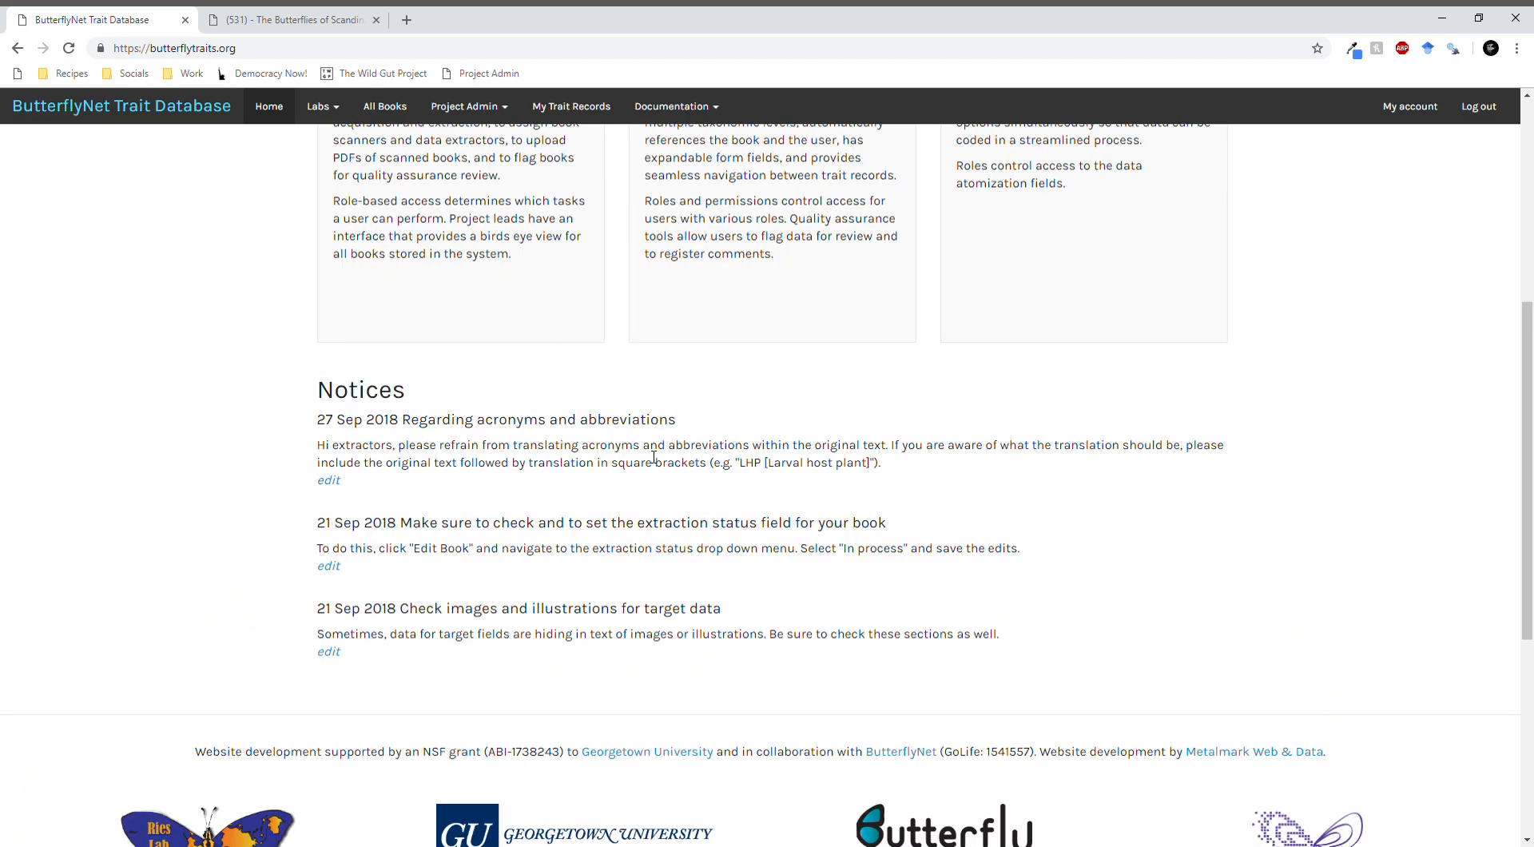
scroll(663, 447, up, 6)
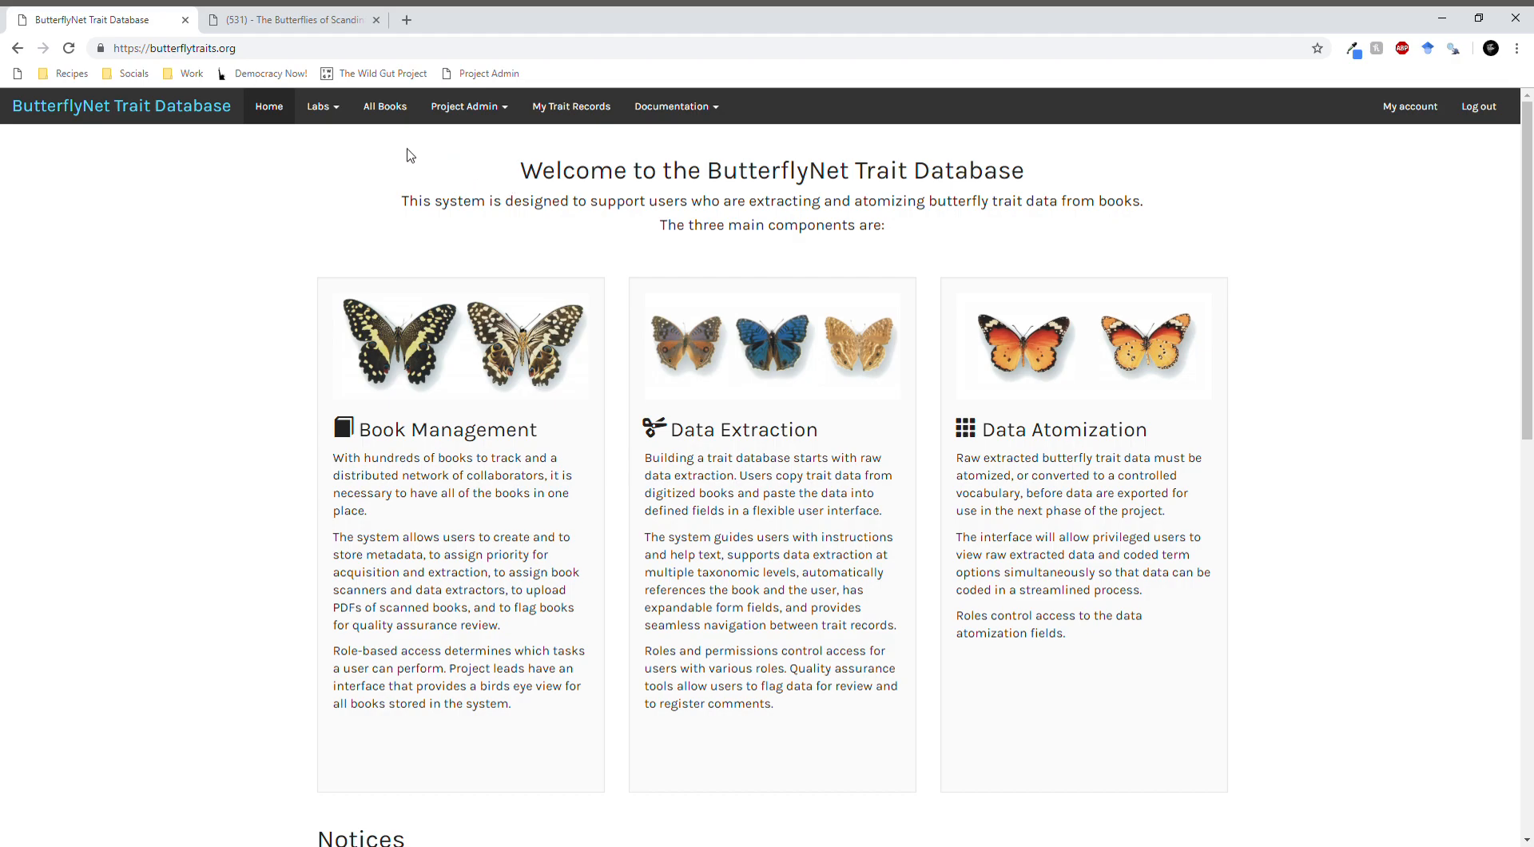
click(344, 117)
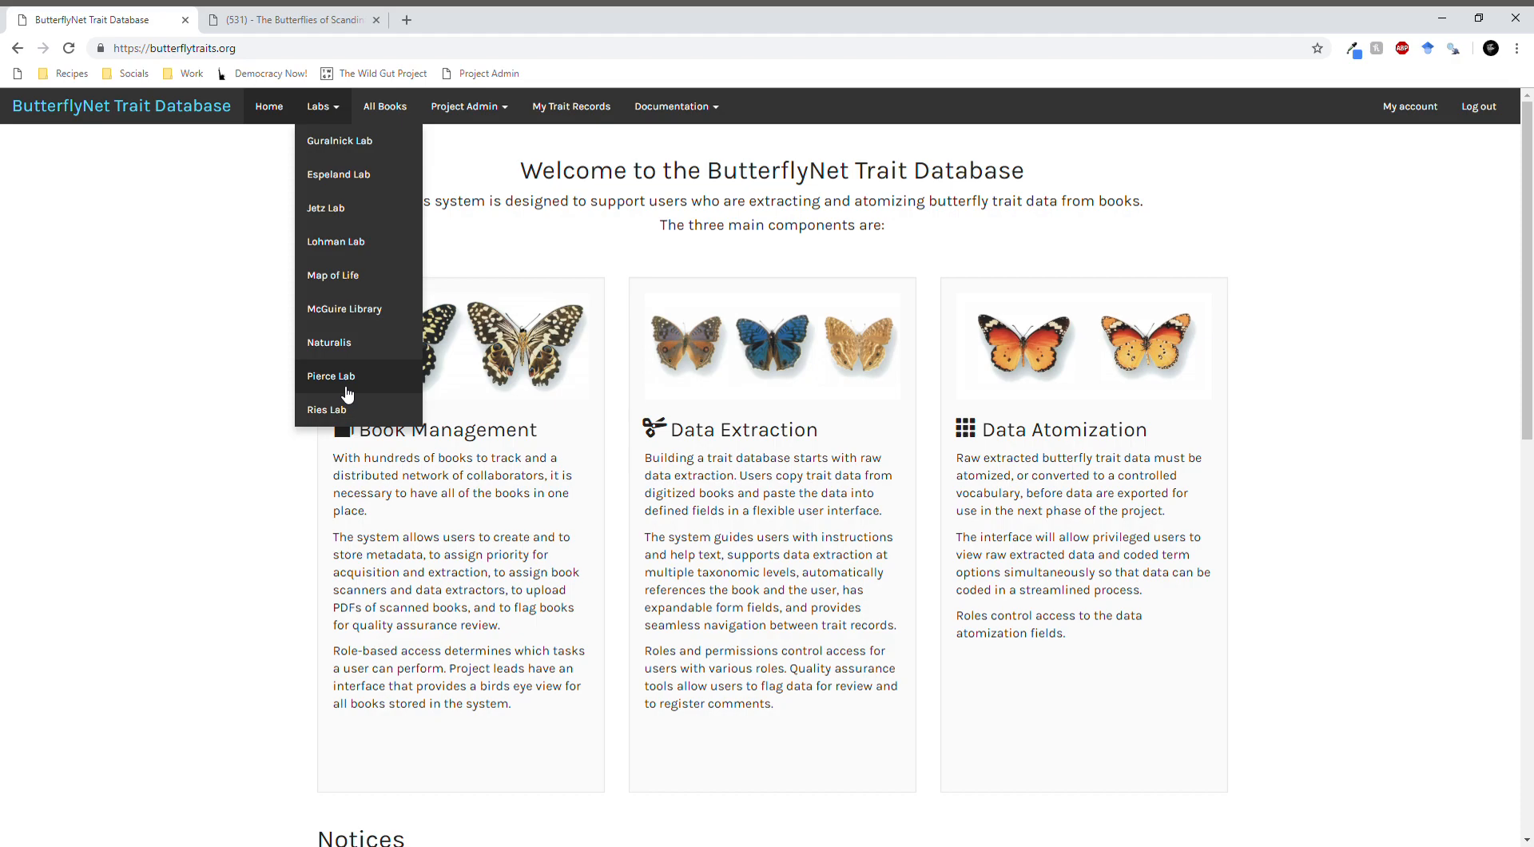
click(212, 433)
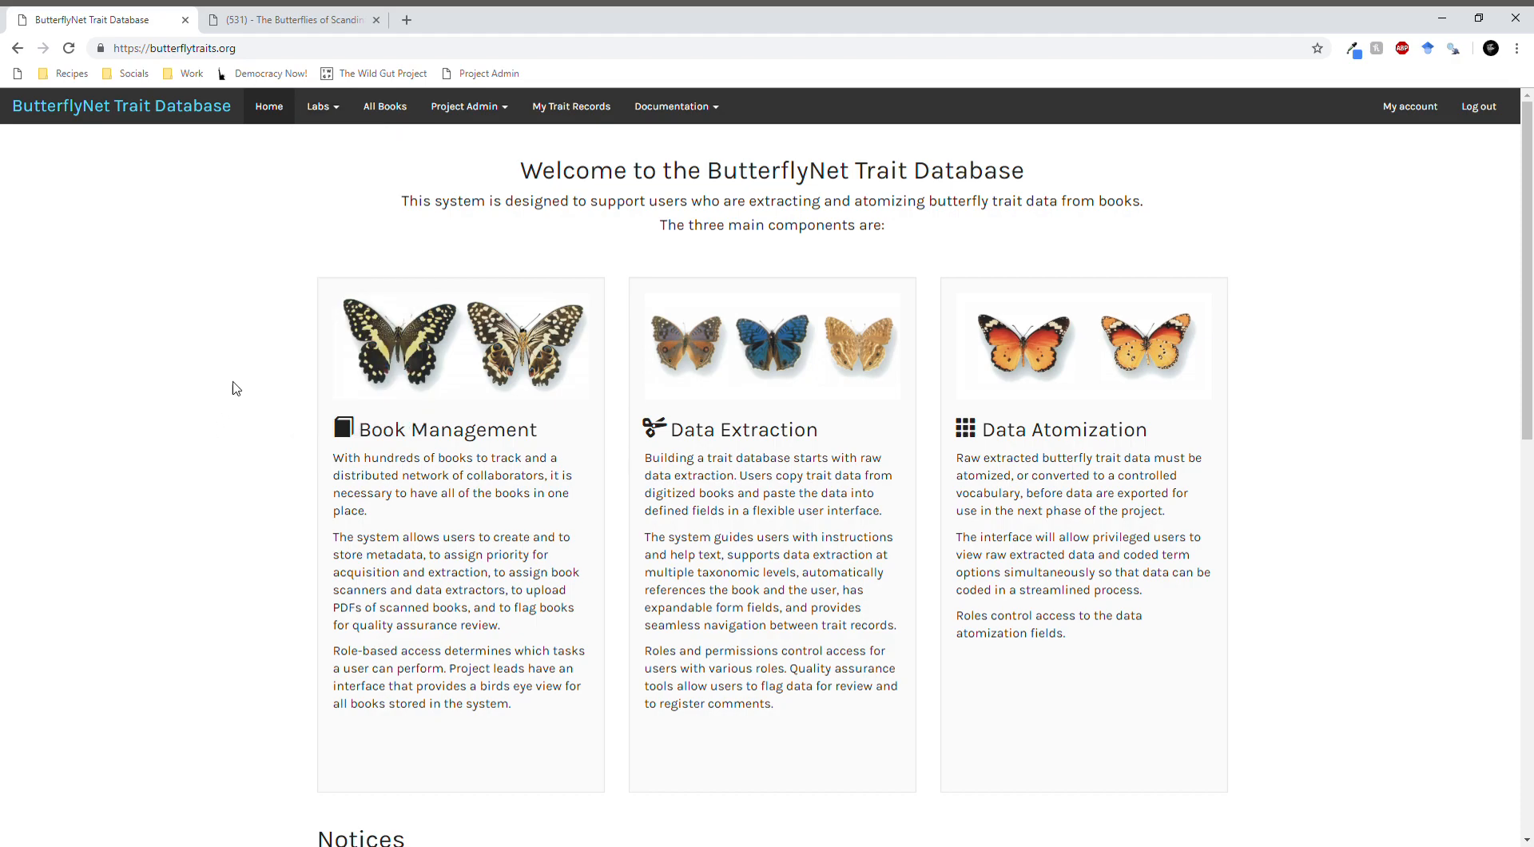